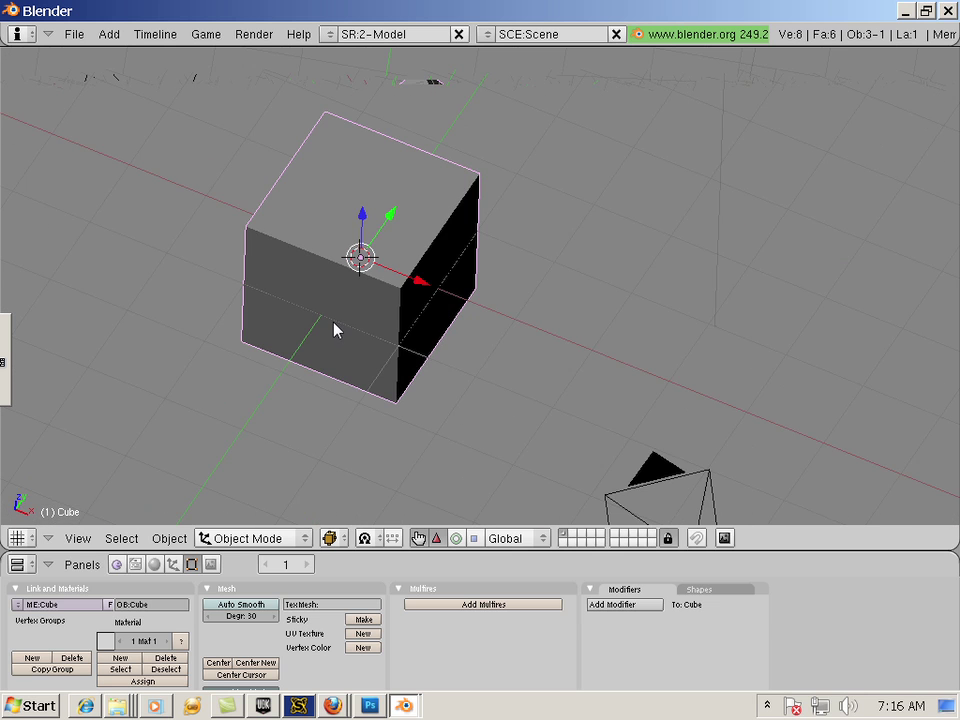
Step: Put the cube into Edit Mode and switch the mesh selection to edges
{"action": "middle_click_drag", "start_coordinate": [332, 328], "coordinate": [414, 338]}
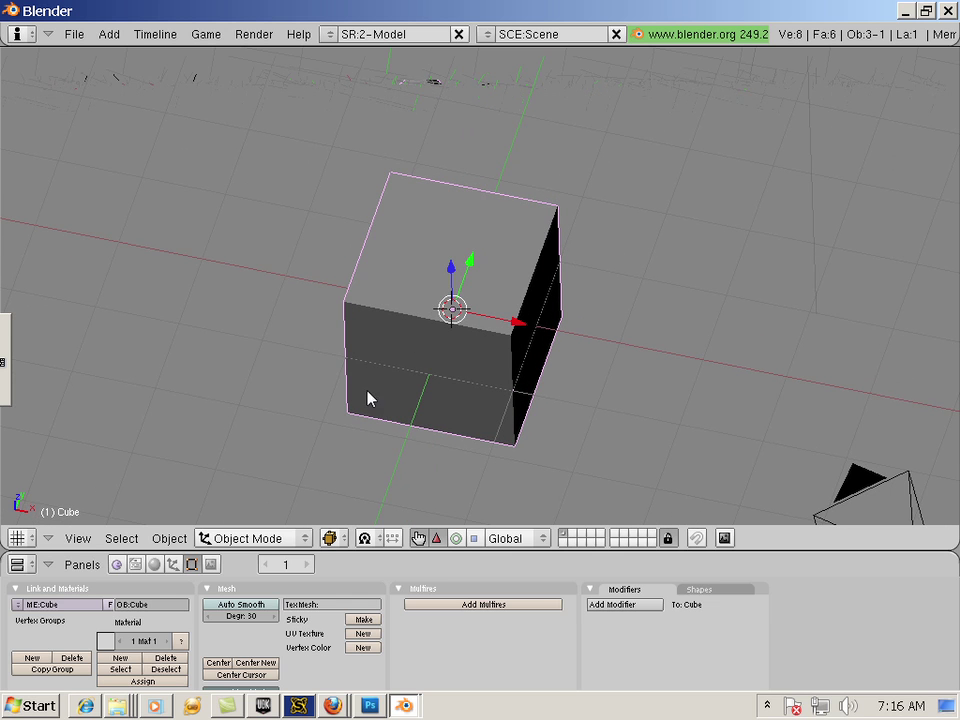
{"action": "left_click", "coordinate": [250, 538]}
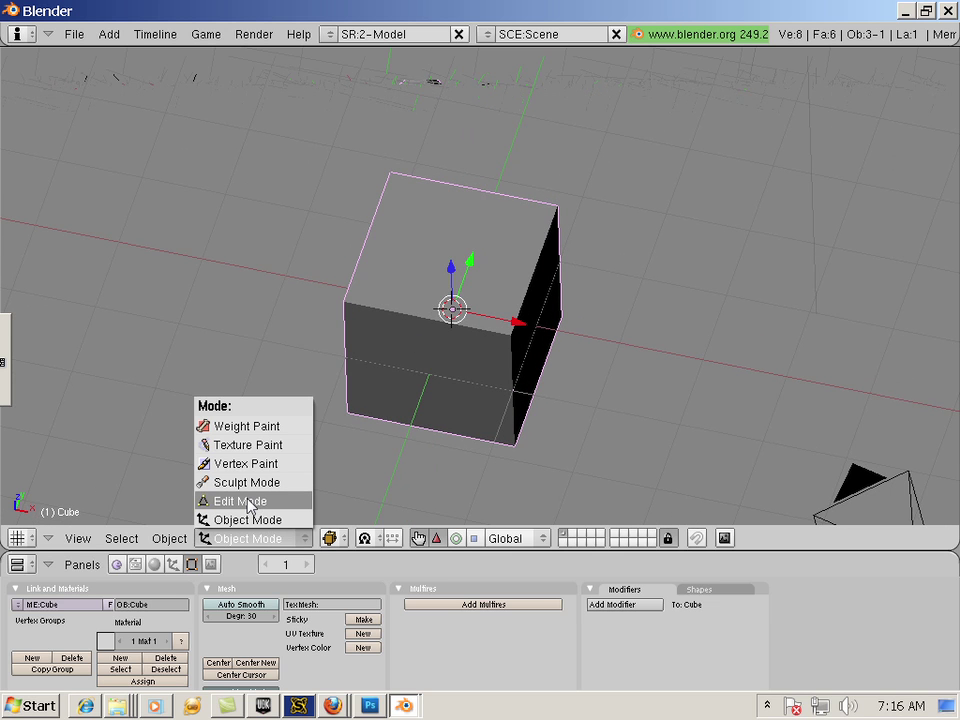
{"action": "left_click", "coordinate": [248, 503]}
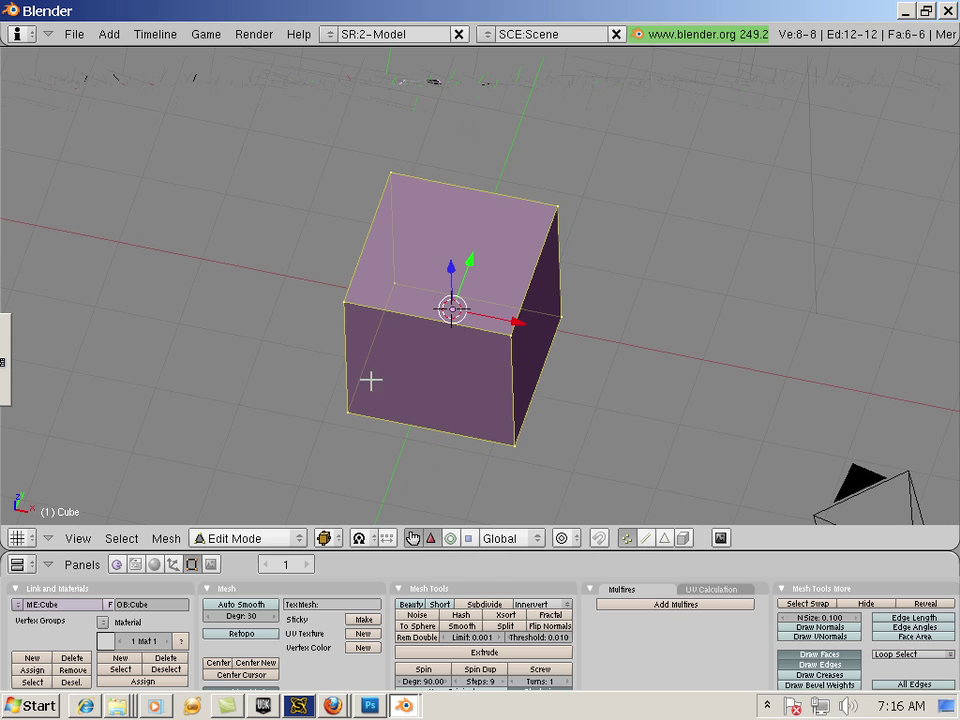
{"action": "left_click", "coordinate": [645, 540]}
Step: Select three top edges, the two vertical edges on the dark side and the front and back bottom edges, and mark them as seams
{"action": "right_click", "coordinate": [470, 326]}
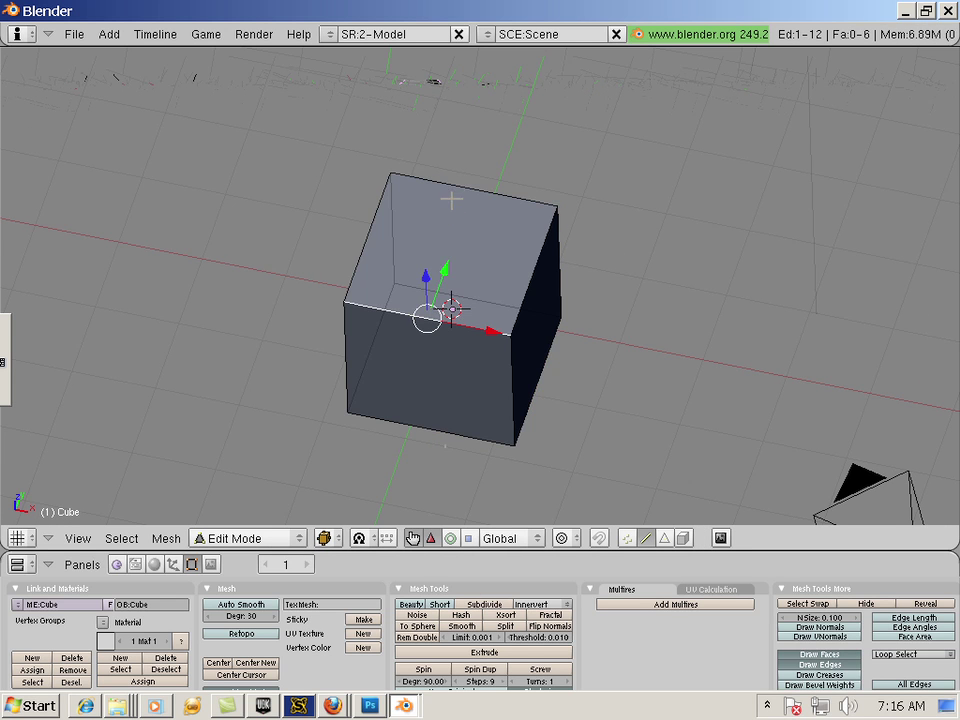
{"action": "right_click", "coordinate": [454, 186], "text": "shift"}
{"action": "right_click", "coordinate": [382, 220], "text": "shift"}
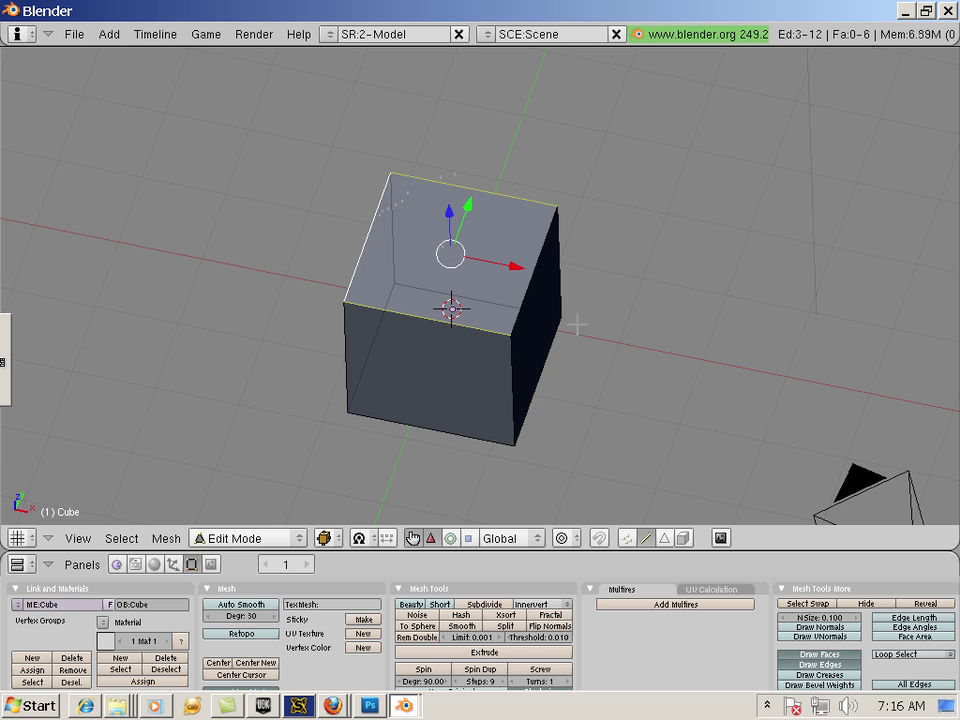
{"action": "right_click", "coordinate": [553, 281], "text": "shift"}
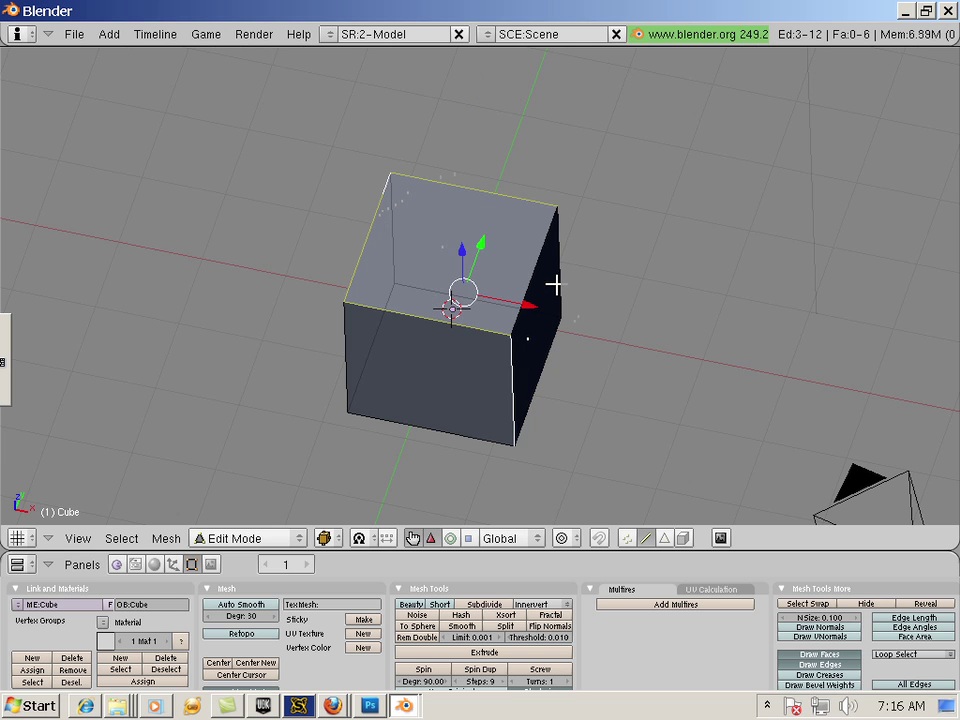
{"action": "right_click", "coordinate": [431, 422], "text": "shift"}
{"action": "right_click", "coordinate": [431, 288], "text": "shift"}
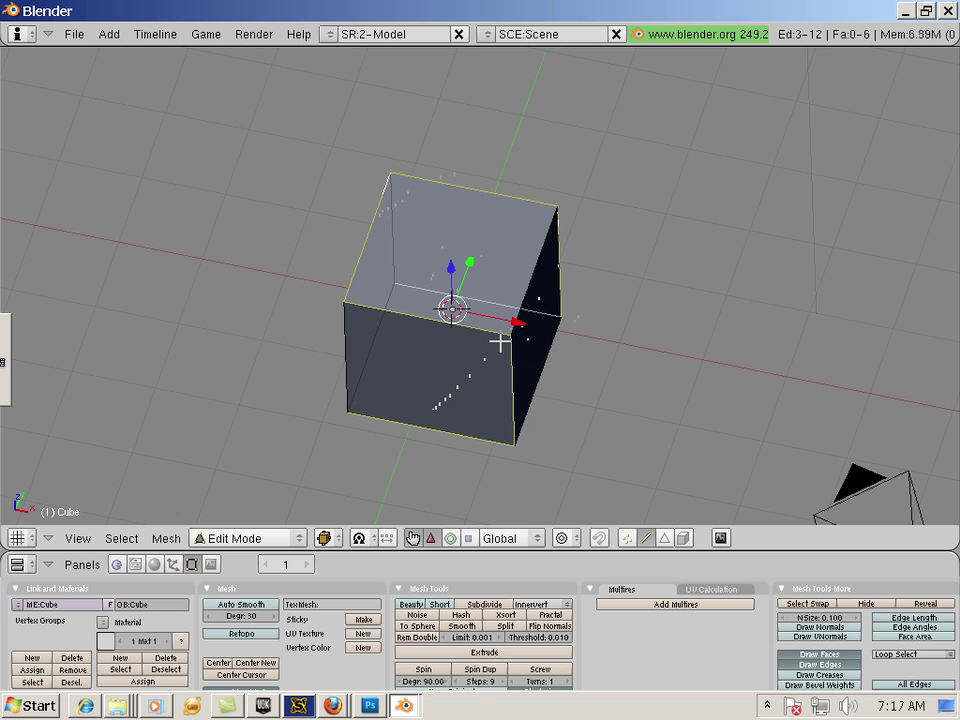
{"action": "key", "text": "ctrl+e"}
{"action": "left_click", "coordinate": [496, 343]}
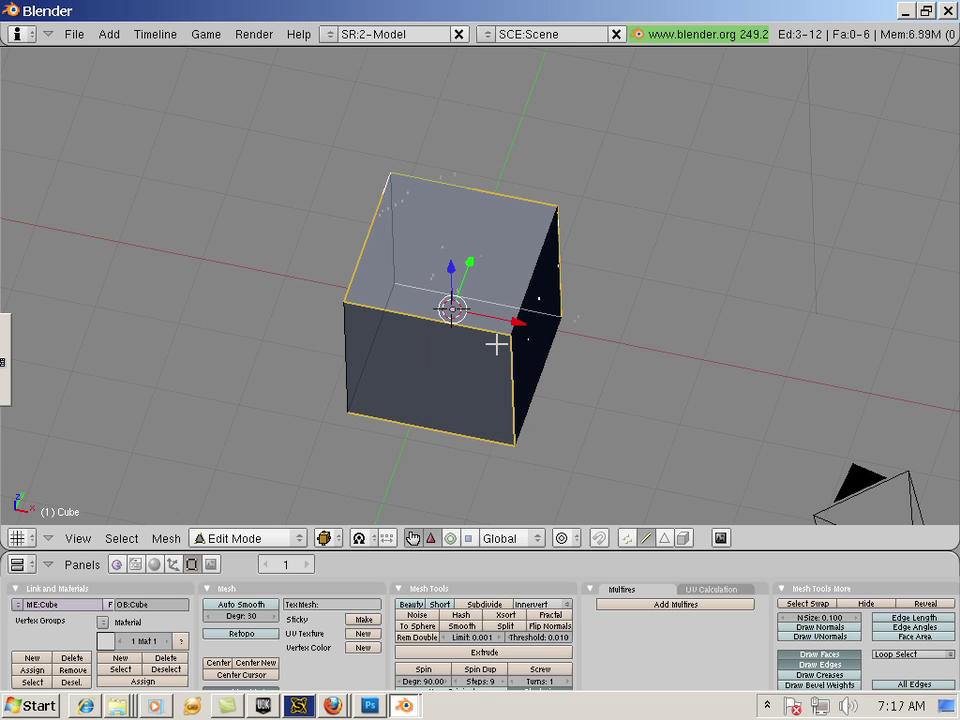
Step: Split the 3D view vertically into two areas and turn the second one into a UV/Image Editor
{"action": "right_click", "coordinate": [473, 49]}
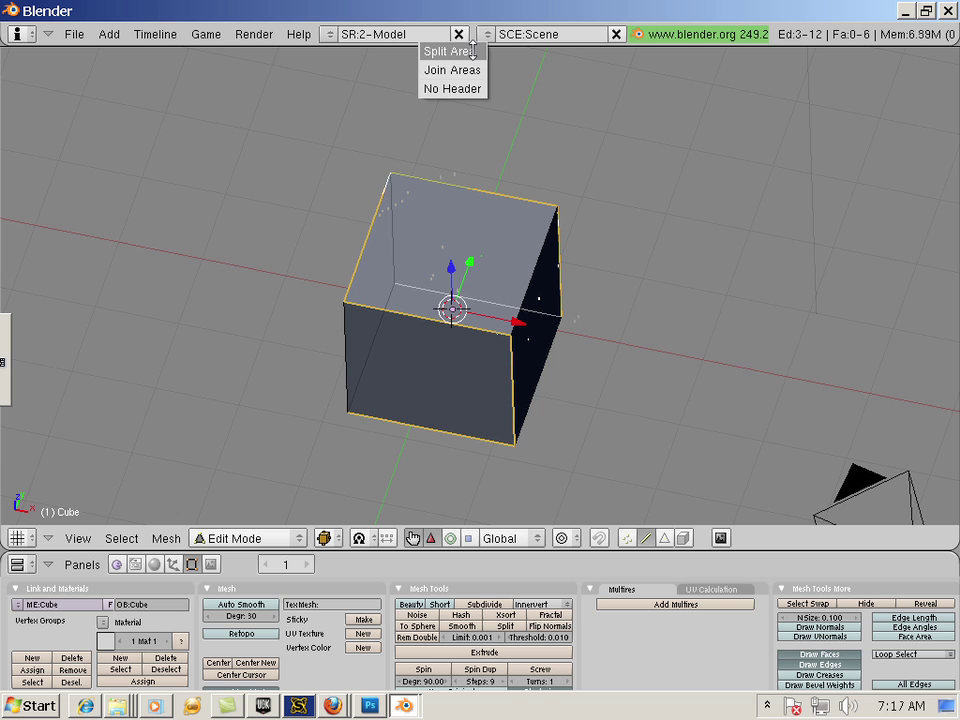
{"action": "left_click", "coordinate": [473, 51]}
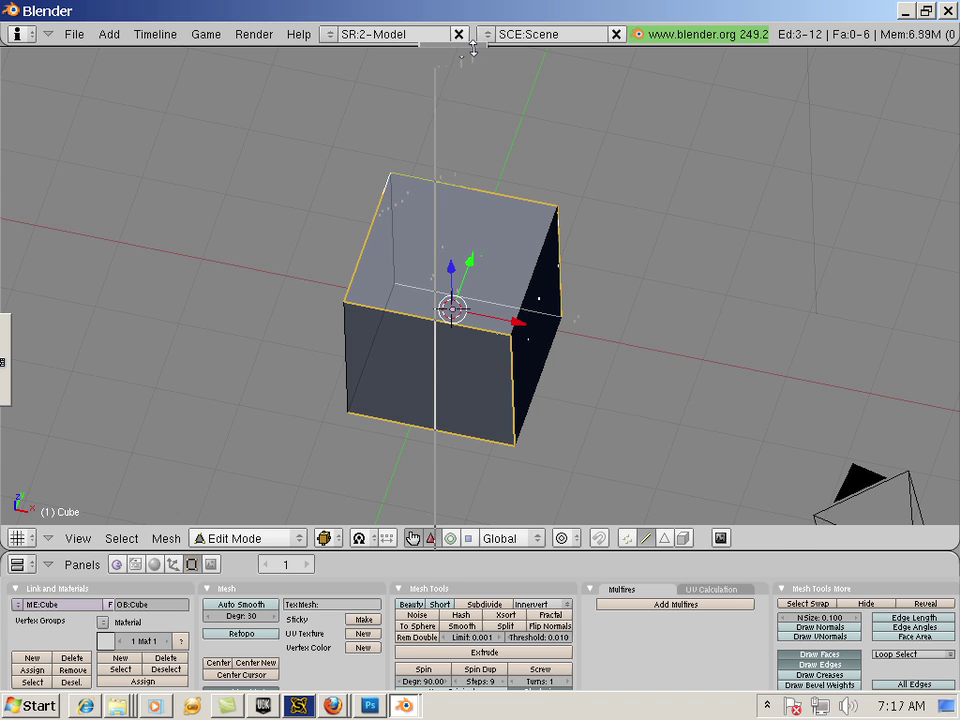
{"action": "left_click", "coordinate": [457, 58]}
{"action": "left_click", "coordinate": [486, 541]}
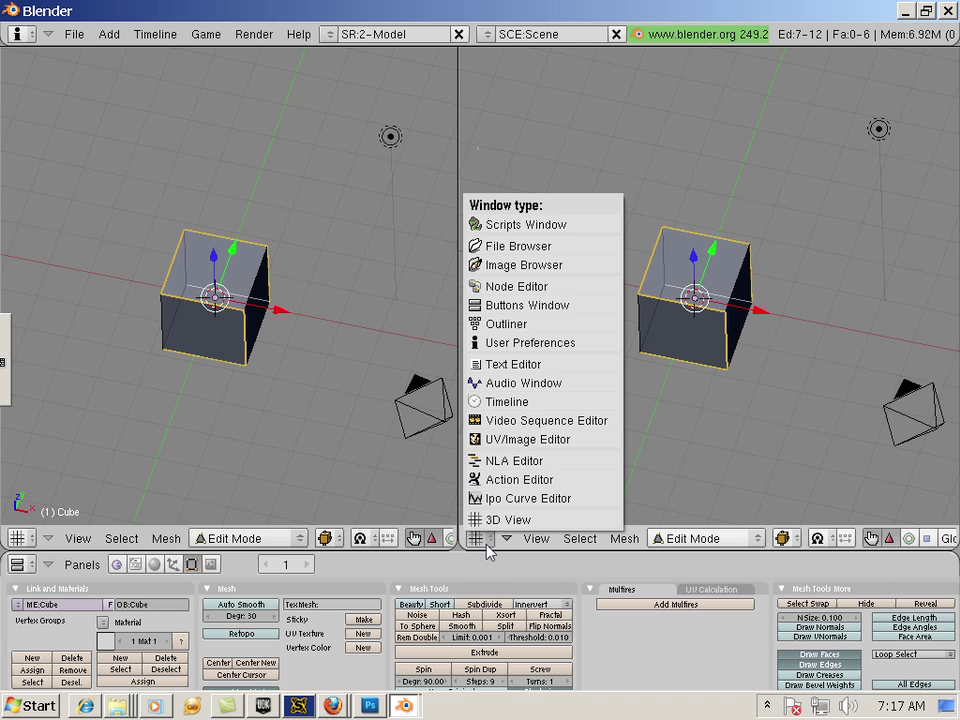
{"action": "left_click", "coordinate": [529, 440]}
Step: Select the whole cube mesh and unwrap it along the marked seams
{"action": "middle_click_drag", "start_coordinate": [297, 371], "coordinate": [244, 344]}
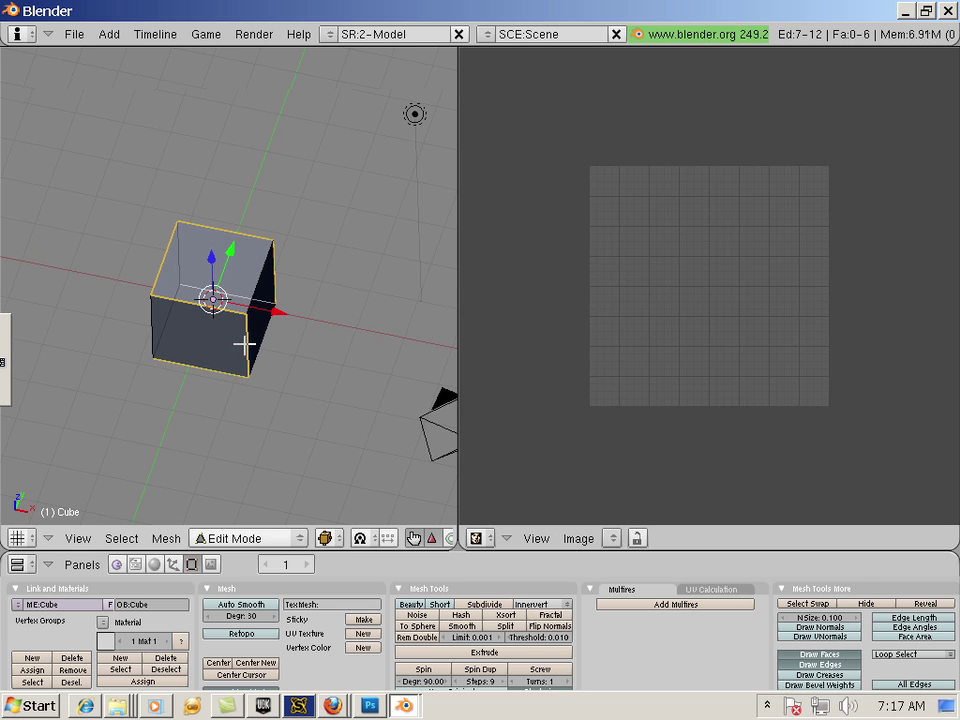
{"action": "key", "text": "a"}
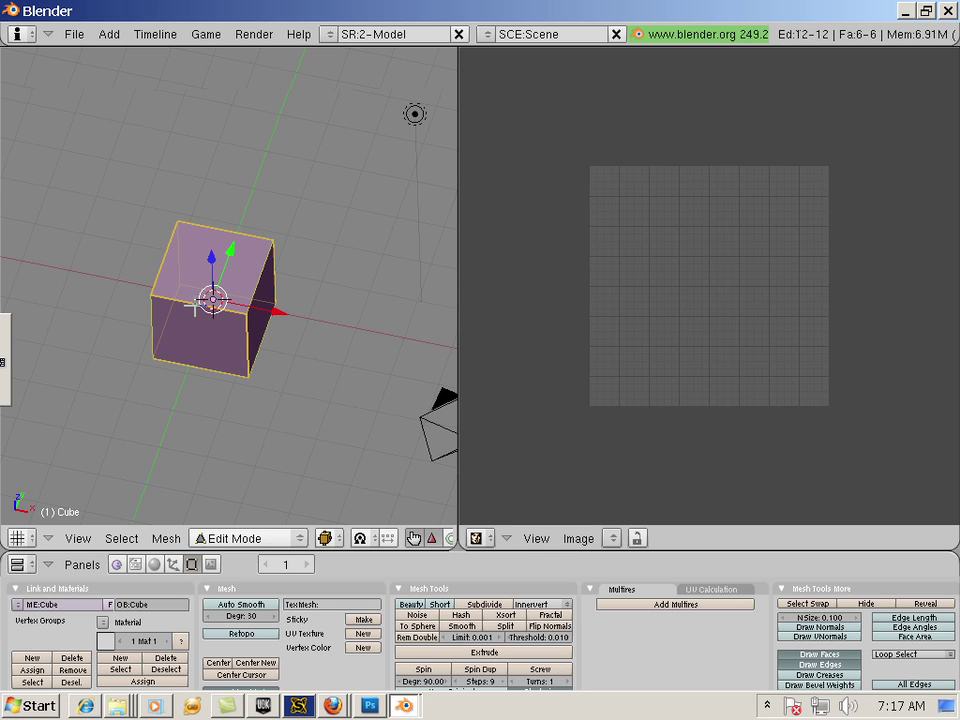
{"action": "key", "text": "u"}
{"action": "key", "text": "Return"}
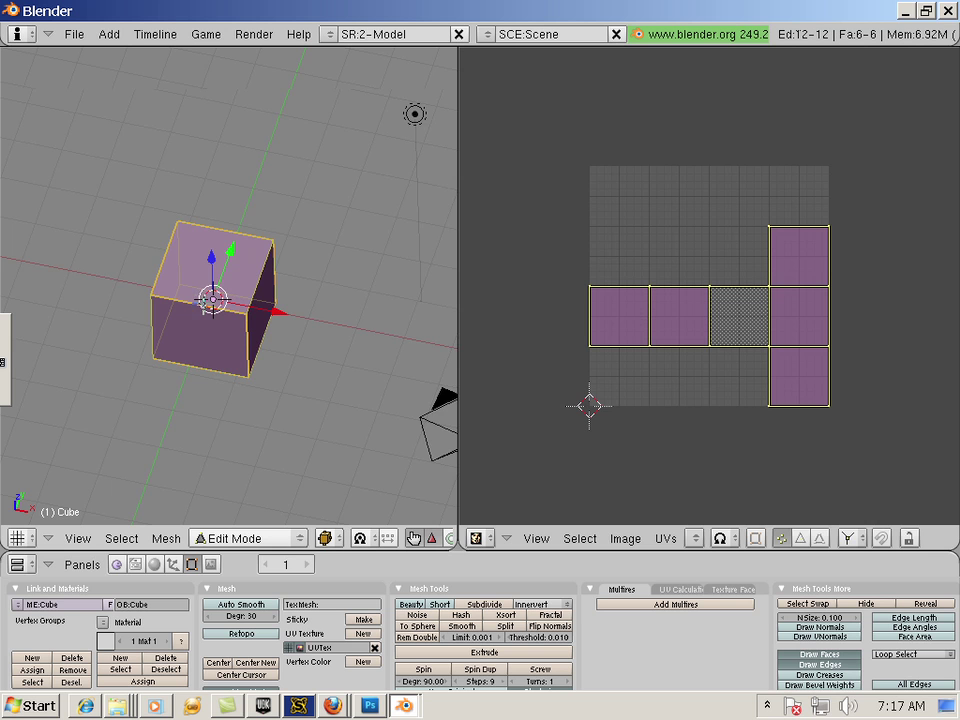
{"action": "scroll", "coordinate": [228, 300], "scroll_direction": "up", "scroll_amount": 2}
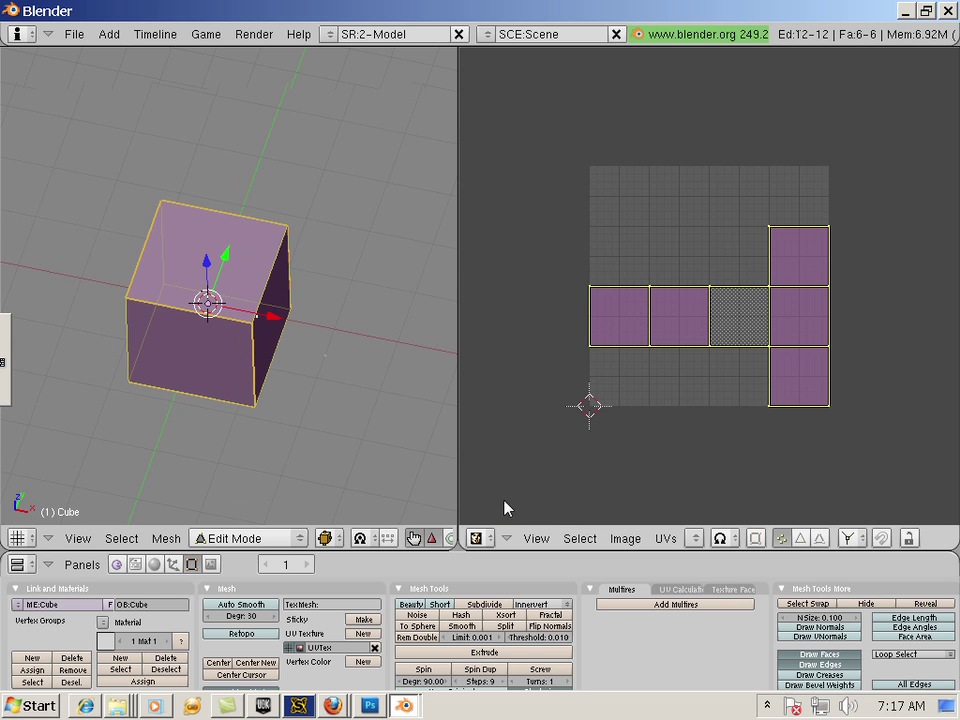
Step: Create a new 2048 by 2048 image named boxy for the cube's UV layout
{"action": "left_click", "coordinate": [618, 540]}
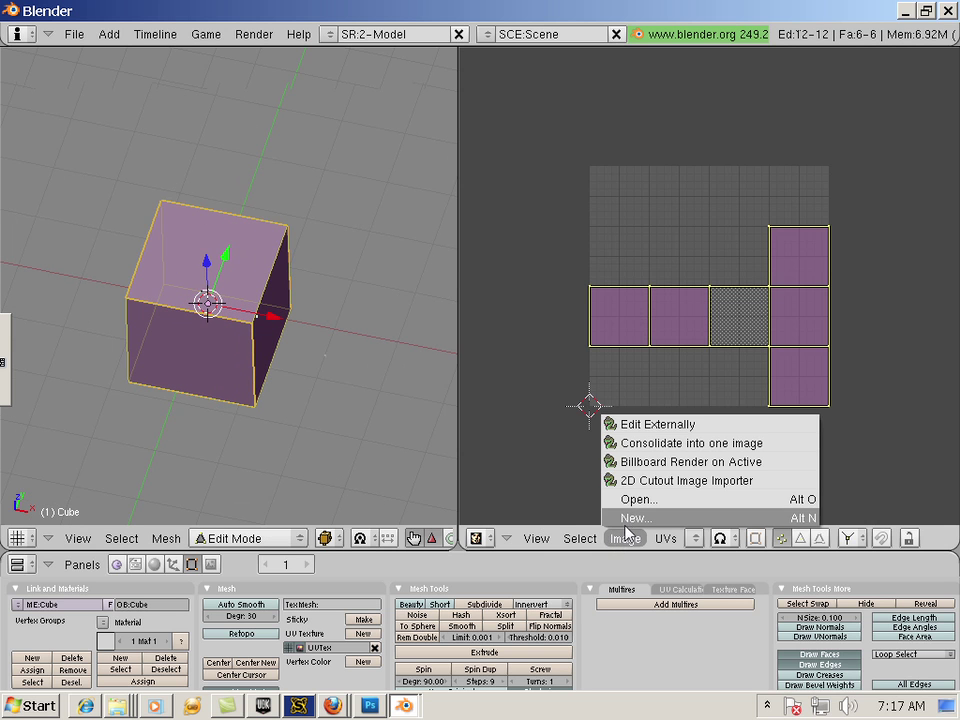
{"action": "left_click", "coordinate": [628, 517]}
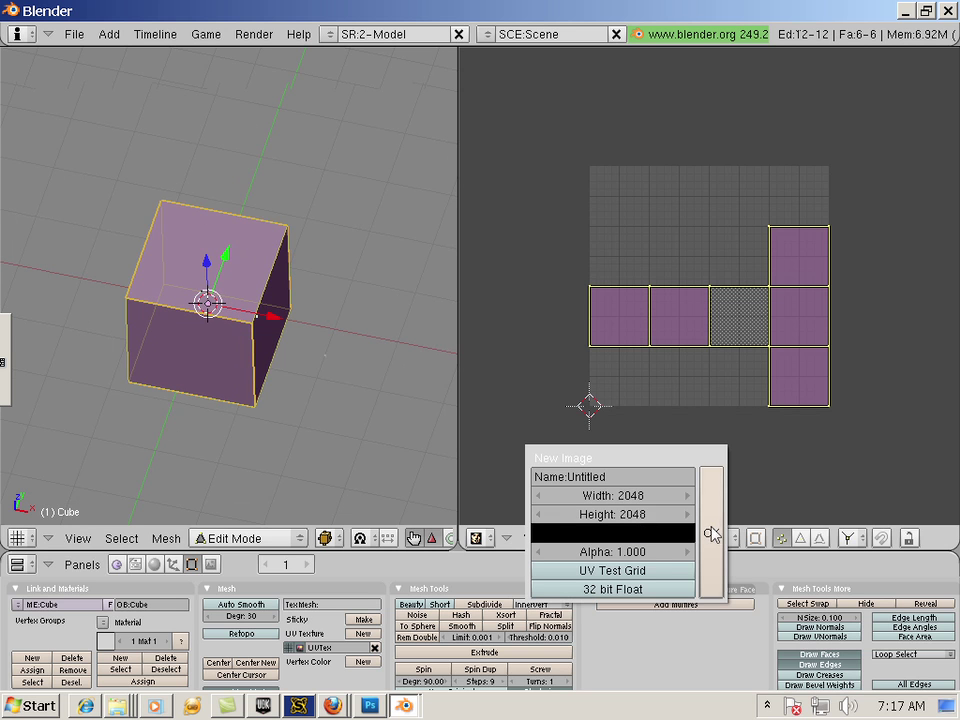
{"action": "left_click", "coordinate": [614, 477]}
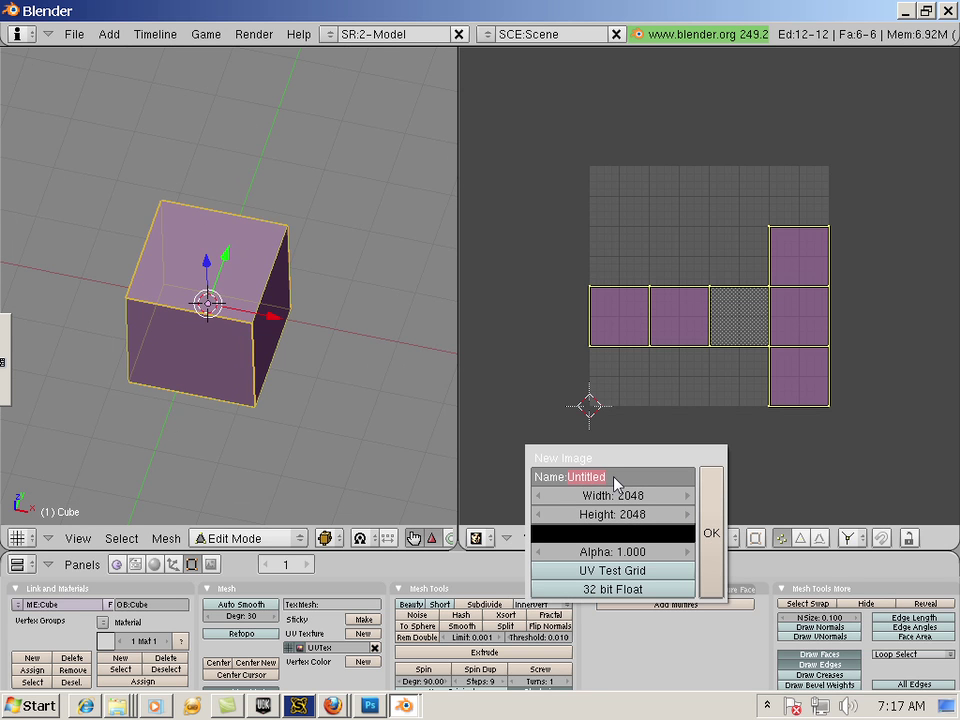
{"action": "type", "text": "boxy"}
{"action": "key", "text": "Return"}
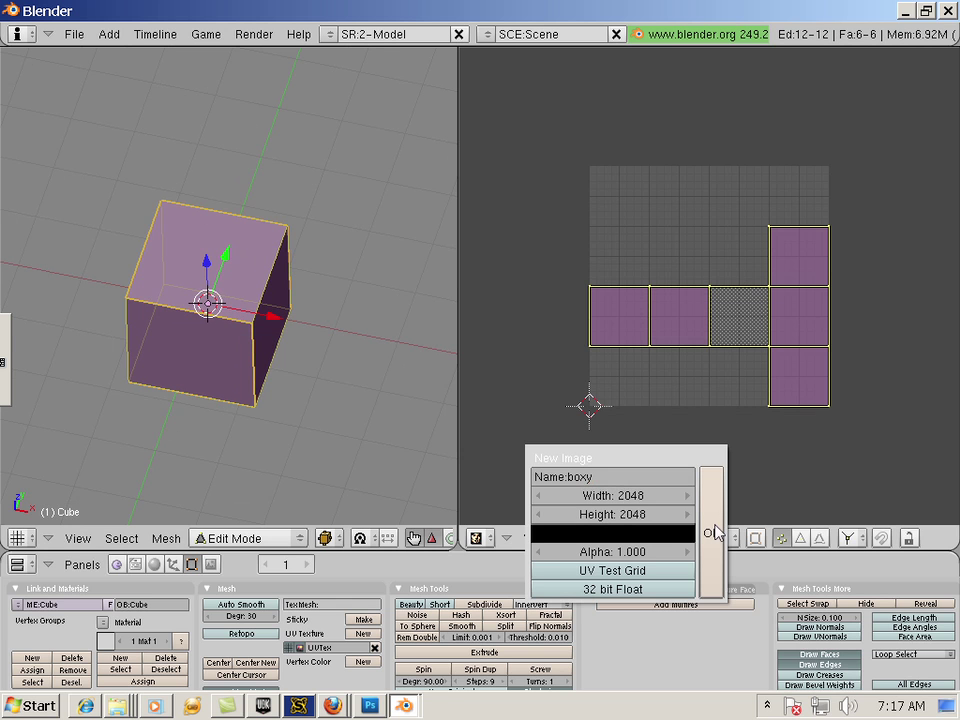
{"action": "left_click", "coordinate": [708, 530]}
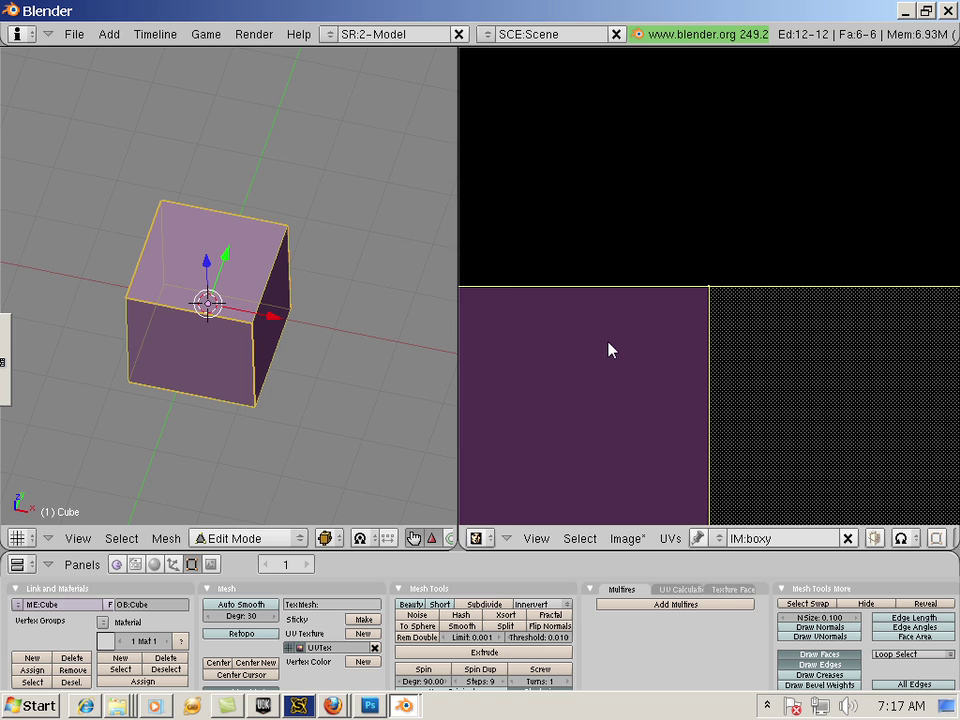
{"action": "scroll", "coordinate": [600, 355], "scroll_direction": "down", "scroll_amount": 5}
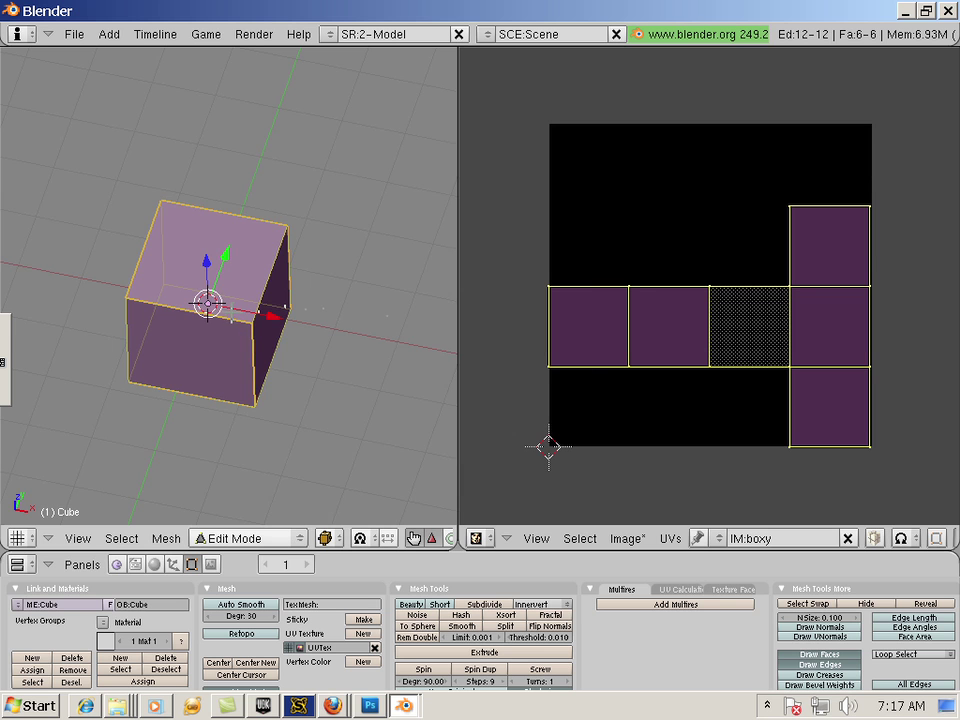
Step: Put the cube into Sculpt Mode and add Multires with a second Catmull-Clark level
{"action": "scroll", "coordinate": [286, 306], "scroll_direction": "up", "scroll_amount": 2}
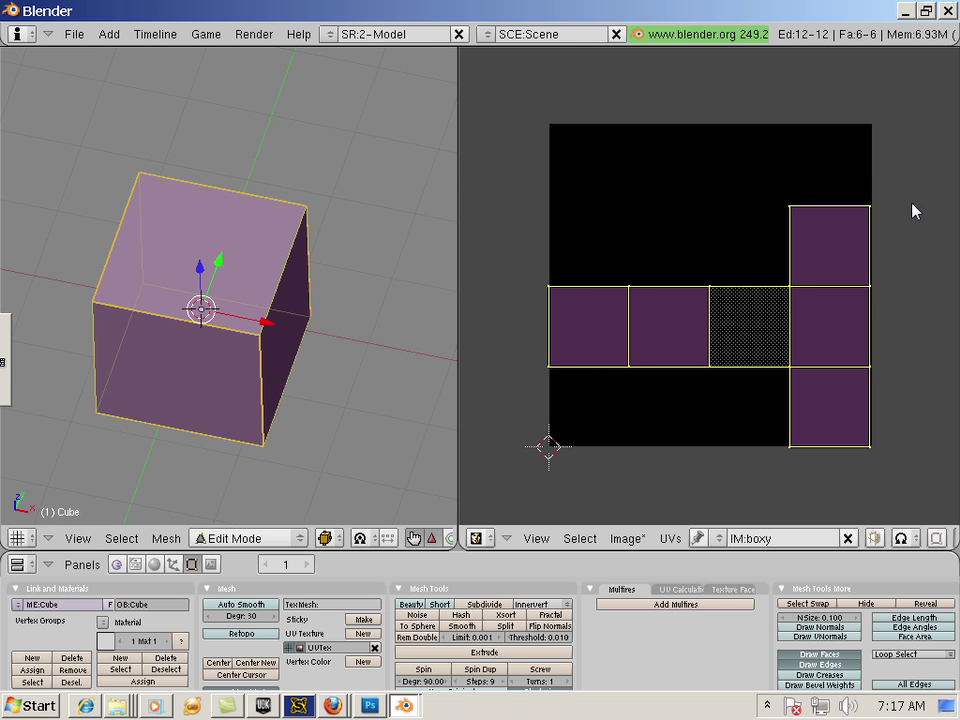
{"action": "left_click", "coordinate": [262, 538]}
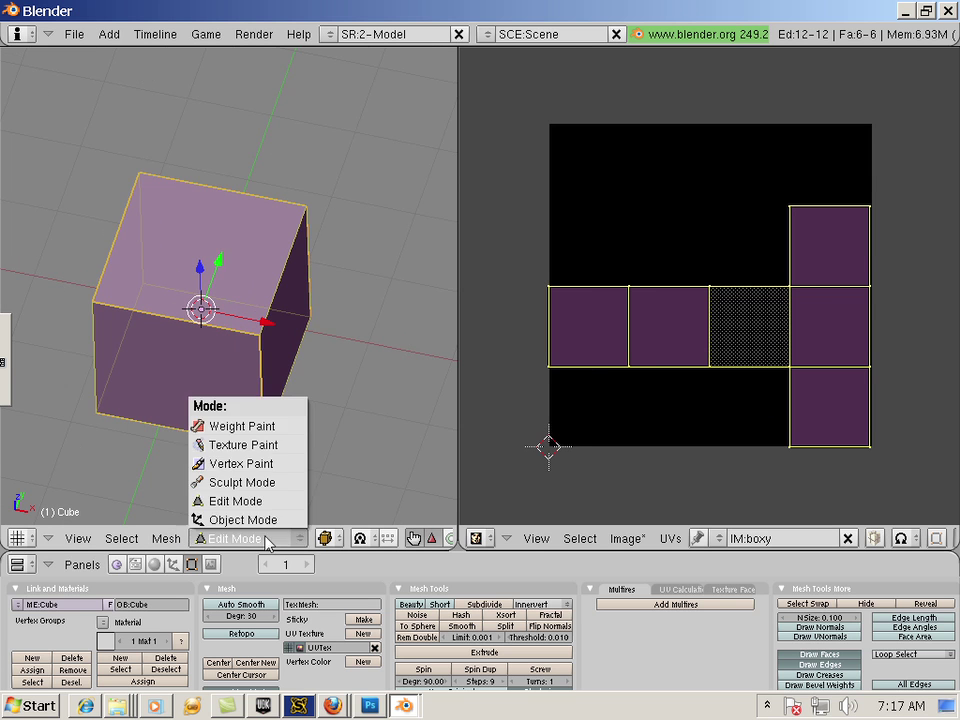
{"action": "left_click", "coordinate": [290, 482]}
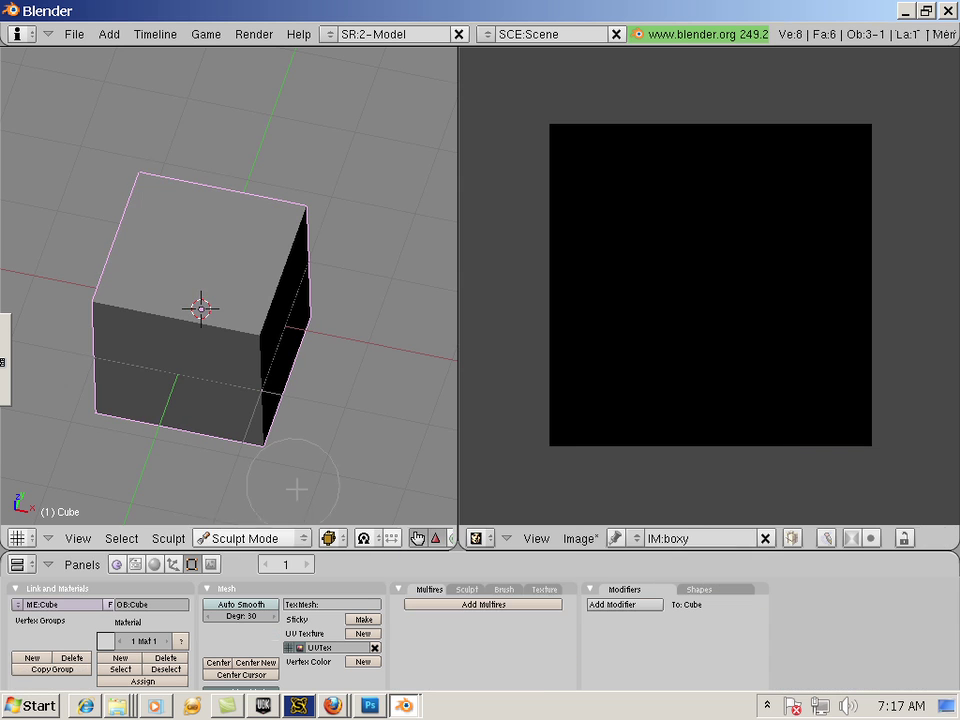
{"action": "left_click", "coordinate": [472, 605]}
{"action": "left_click", "coordinate": [448, 619]}
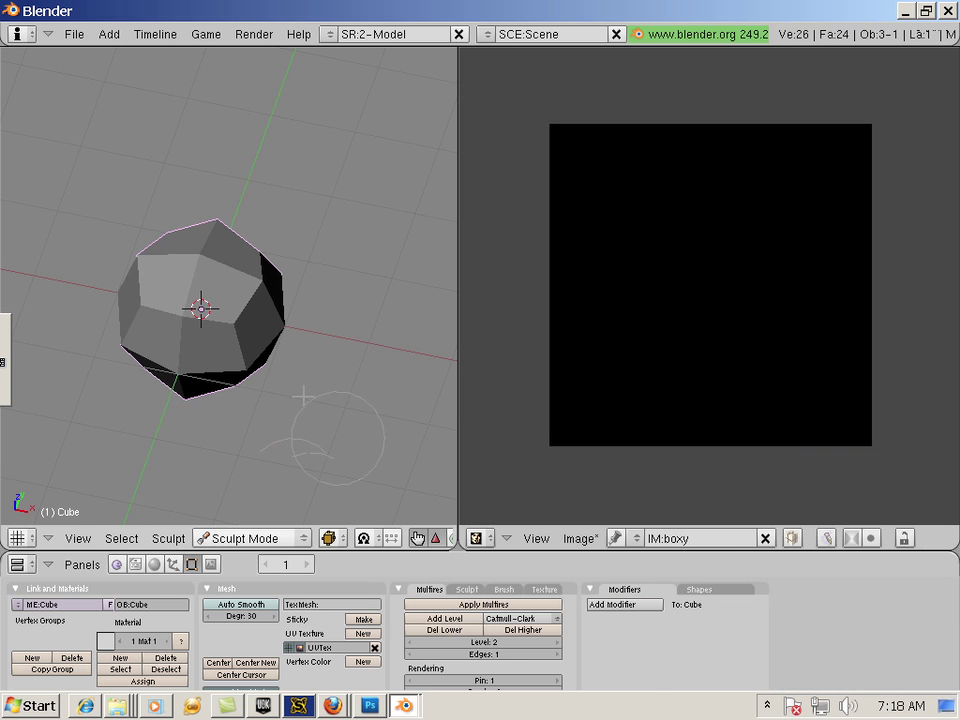
Step: Pull the lower corners of the level 2 mesh outward with the Grab brush
{"action": "left_click", "coordinate": [470, 592]}
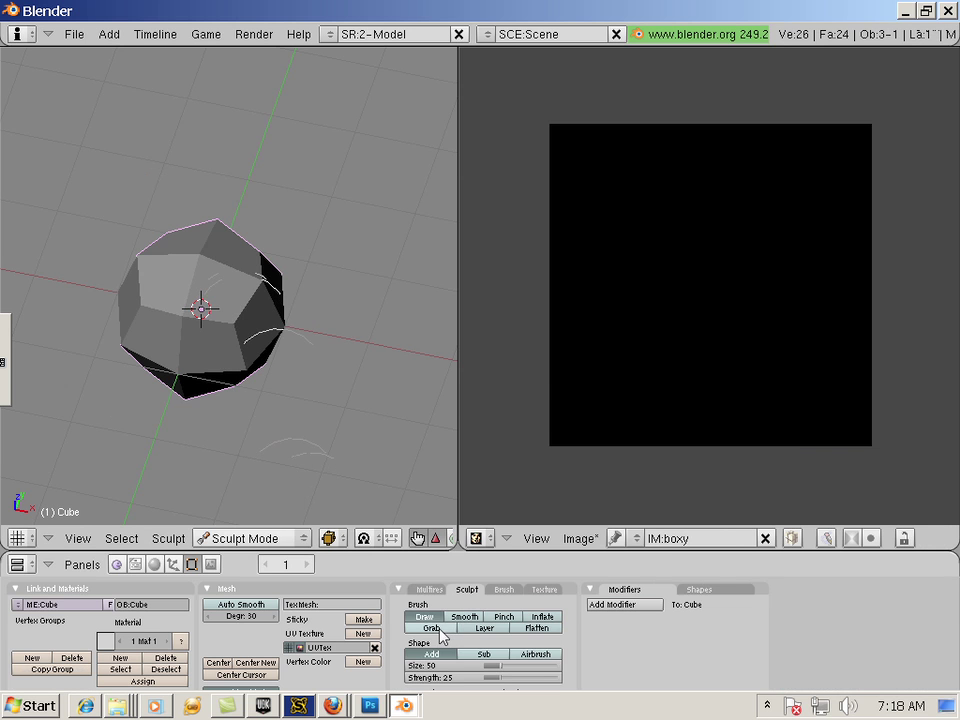
{"action": "left_click", "coordinate": [431, 628]}
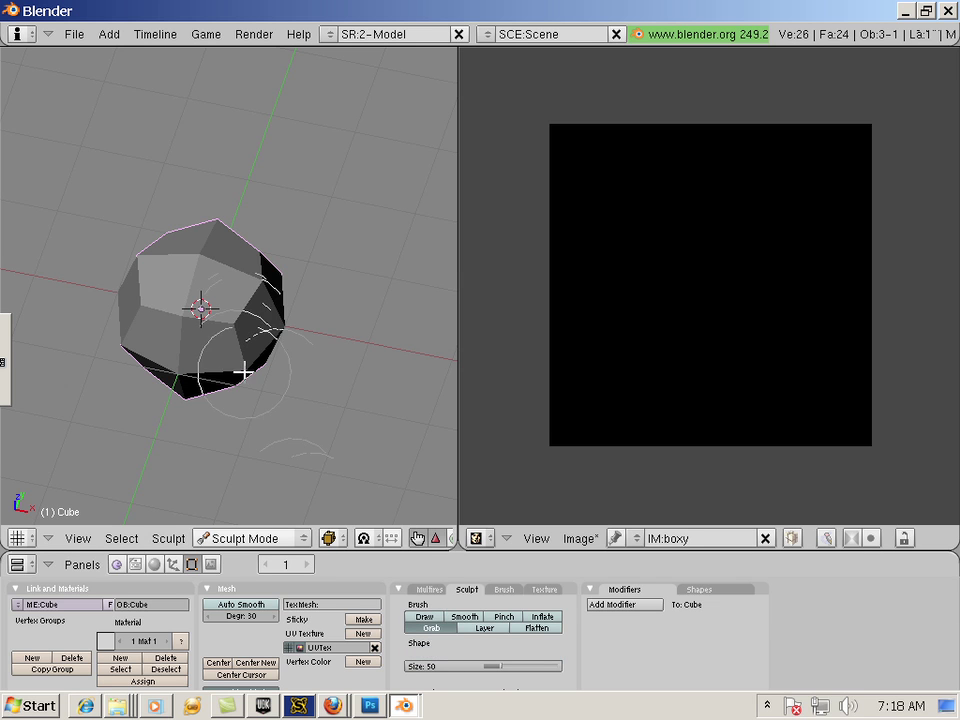
{"action": "mouse_move", "coordinate": [242, 371]}
{"action": "left_mouse_down"}
{"action": "mouse_move", "coordinate": [274, 317]}
{"action": "mouse_move", "coordinate": [266, 279]}
{"action": "mouse_move", "coordinate": [195, 210]}
{"action": "mouse_move", "coordinate": [163, 371]}
{"action": "mouse_move", "coordinate": [199, 339]}
{"action": "mouse_move", "coordinate": [137, 330]}
{"action": "mouse_move", "coordinate": [241, 421]}
{"action": "left_mouse_up"}
{"action": "mouse_move", "coordinate": [241, 421]}
{"action": "middle_mouse_down"}
{"action": "mouse_move", "coordinate": [204, 392]}
{"action": "mouse_move", "coordinate": [257, 407]}
{"action": "middle_mouse_up"}
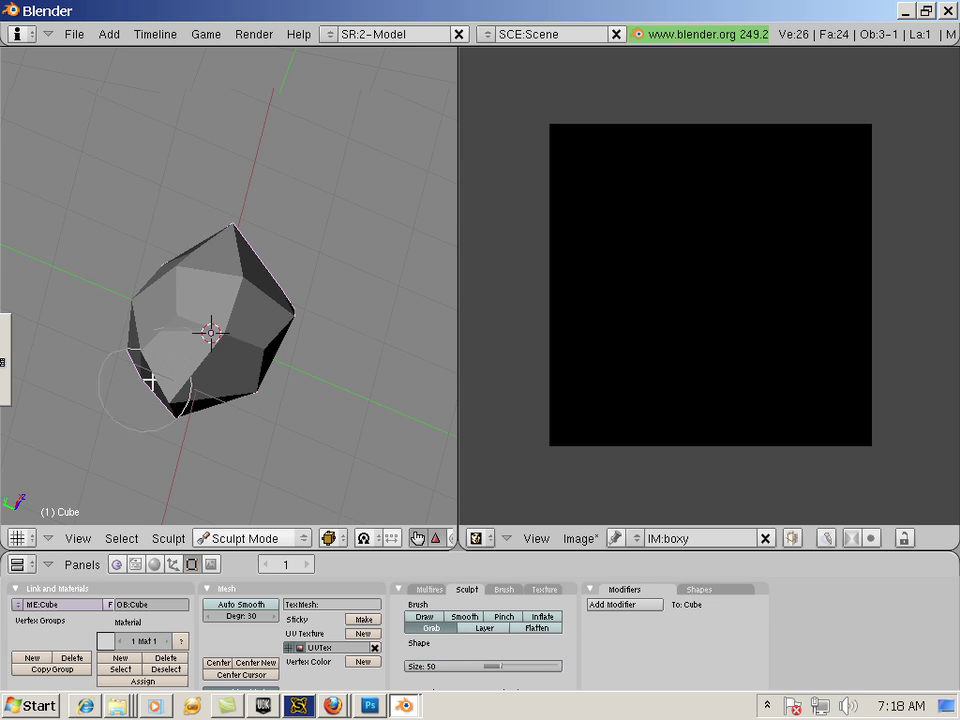
{"action": "middle_click_drag", "start_coordinate": [285, 465], "coordinate": [274, 321]}
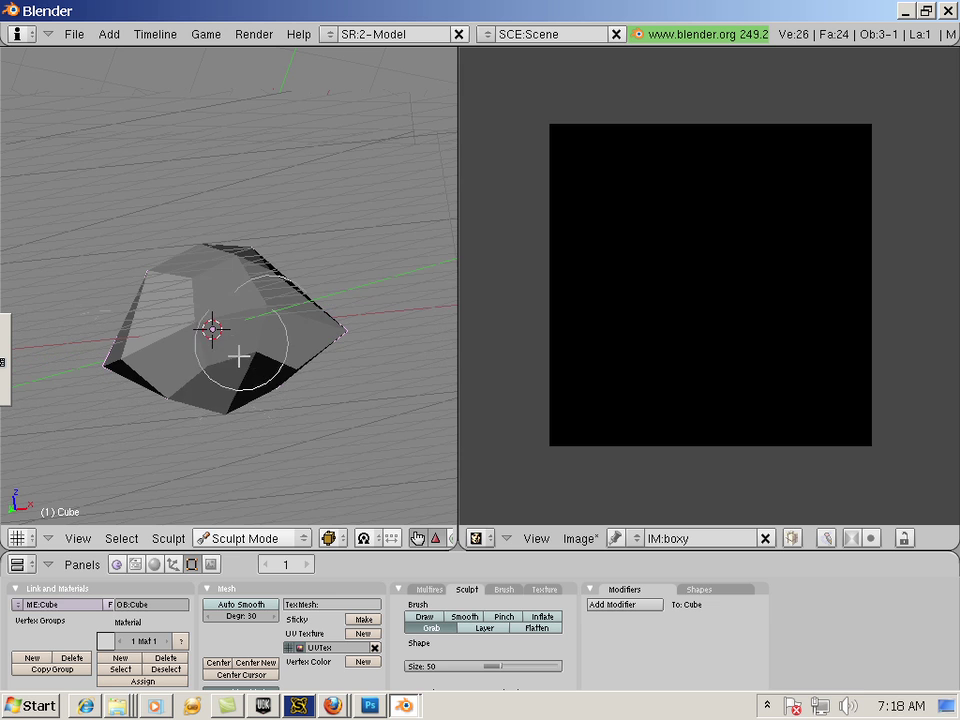
{"action": "mouse_move", "coordinate": [212, 392]}
{"action": "middle_mouse_down"}
{"action": "mouse_move", "coordinate": [345, 311]}
{"action": "mouse_move", "coordinate": [272, 257]}
{"action": "mouse_move", "coordinate": [257, 354]}
{"action": "mouse_move", "coordinate": [349, 413]}
{"action": "mouse_move", "coordinate": [276, 364]}
{"action": "mouse_move", "coordinate": [257, 371]}
{"action": "middle_mouse_up"}
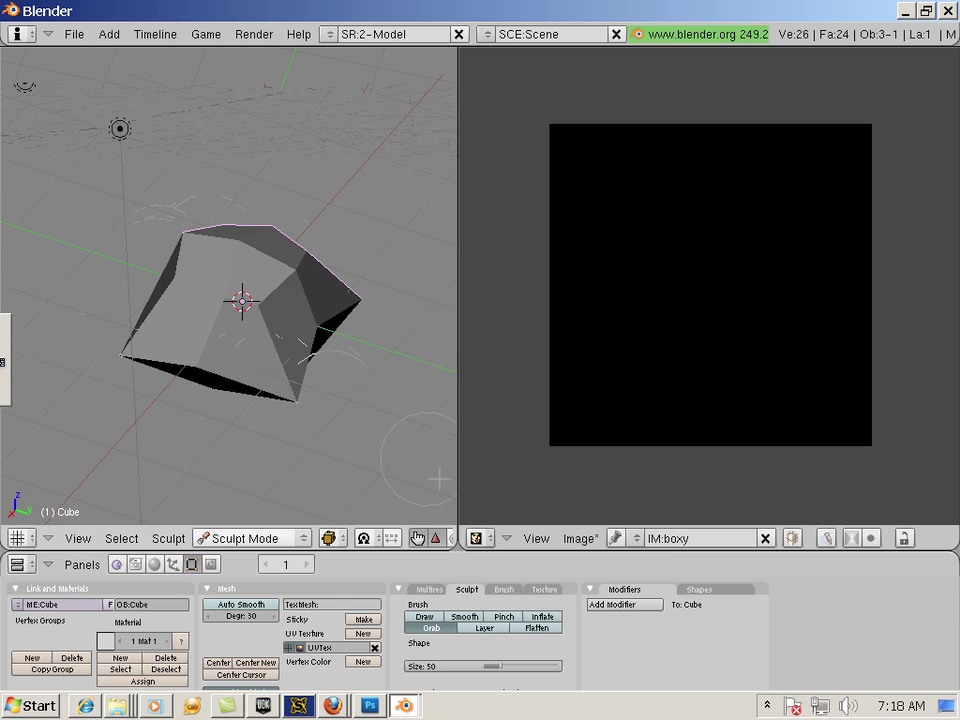
Step: Add a third Catmull-Clark multires level and pull a lower corner of the mesh with the Grab brush
{"action": "left_click", "coordinate": [432, 590]}
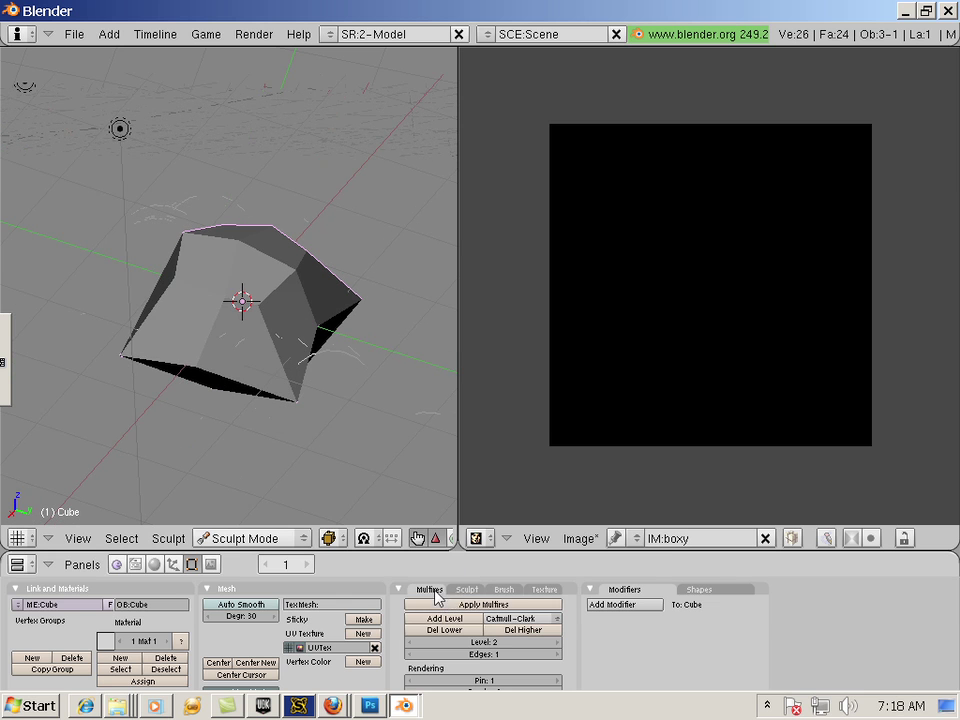
{"action": "left_click", "coordinate": [470, 626]}
{"action": "mouse_move", "coordinate": [400, 500]}
{"action": "middle_mouse_down"}
{"action": "mouse_move", "coordinate": [364, 482]}
{"action": "mouse_move", "coordinate": [253, 351]}
{"action": "middle_mouse_up"}
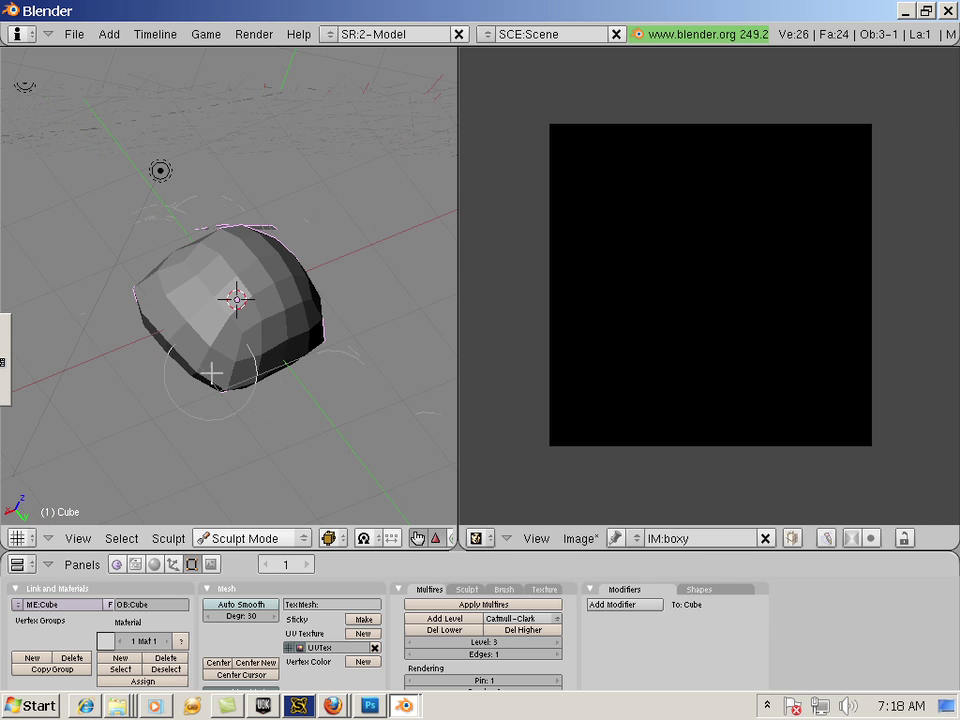
{"action": "mouse_move", "coordinate": [240, 387]}
{"action": "left_mouse_down"}
{"action": "mouse_move", "coordinate": [285, 347]}
{"action": "mouse_move", "coordinate": [253, 381]}
{"action": "left_mouse_up"}
{"action": "mouse_move", "coordinate": [253, 381]}
{"action": "middle_mouse_down"}
{"action": "mouse_move", "coordinate": [317, 336]}
{"action": "mouse_move", "coordinate": [299, 283]}
{"action": "middle_mouse_up"}
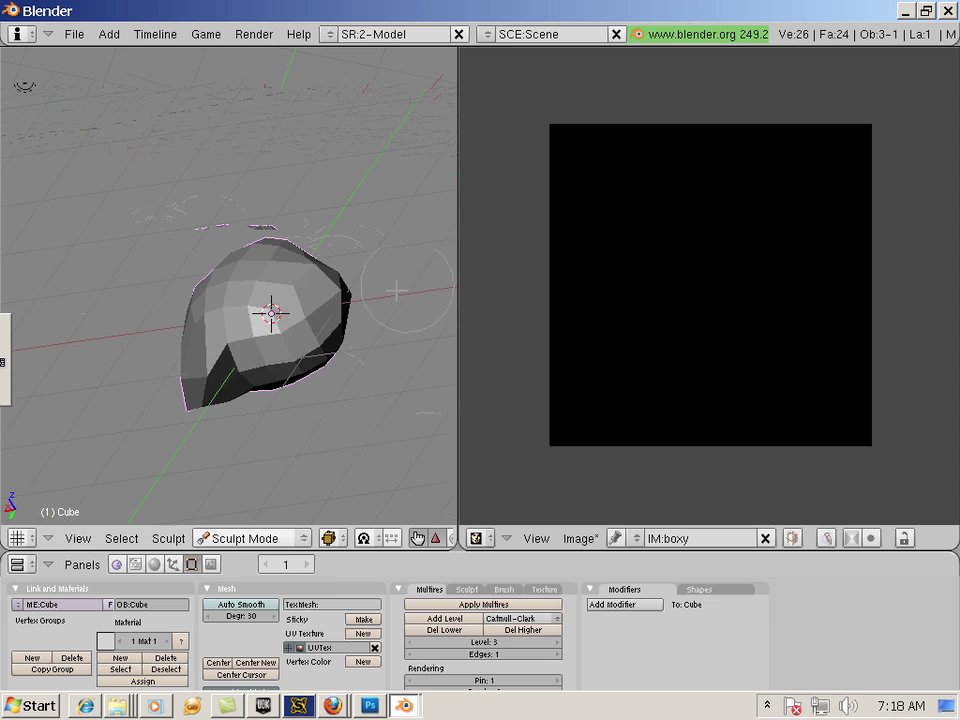
{"action": "middle_click_drag", "start_coordinate": [381, 289], "coordinate": [287, 307]}
{"action": "middle_click_drag", "start_coordinate": [250, 375], "coordinate": [172, 410]}
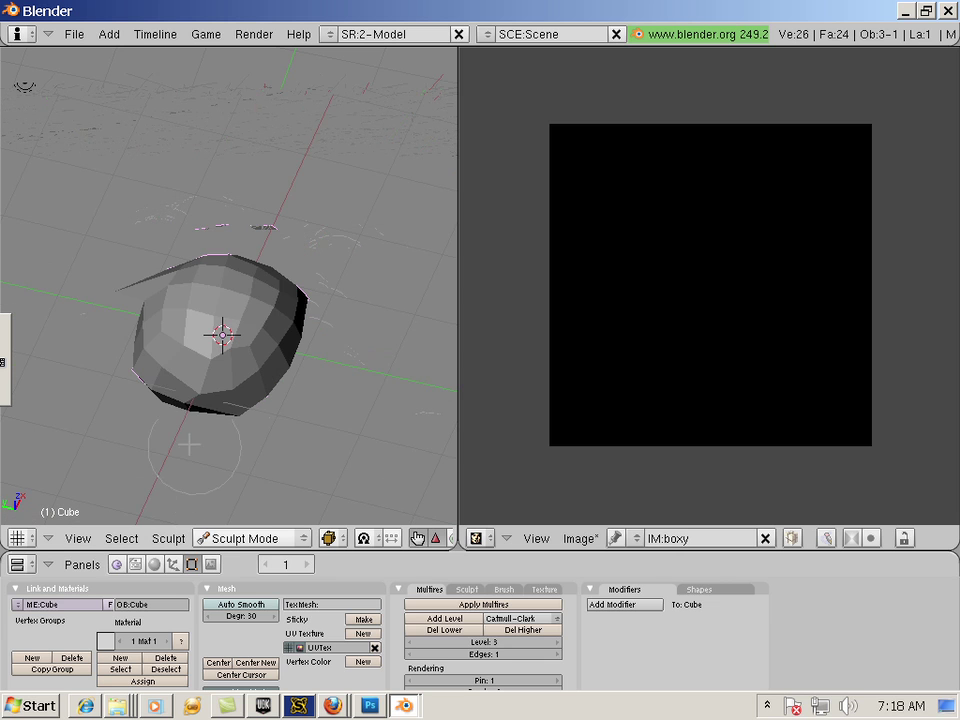
{"action": "middle_click_drag", "start_coordinate": [75, 403], "coordinate": [294, 429]}
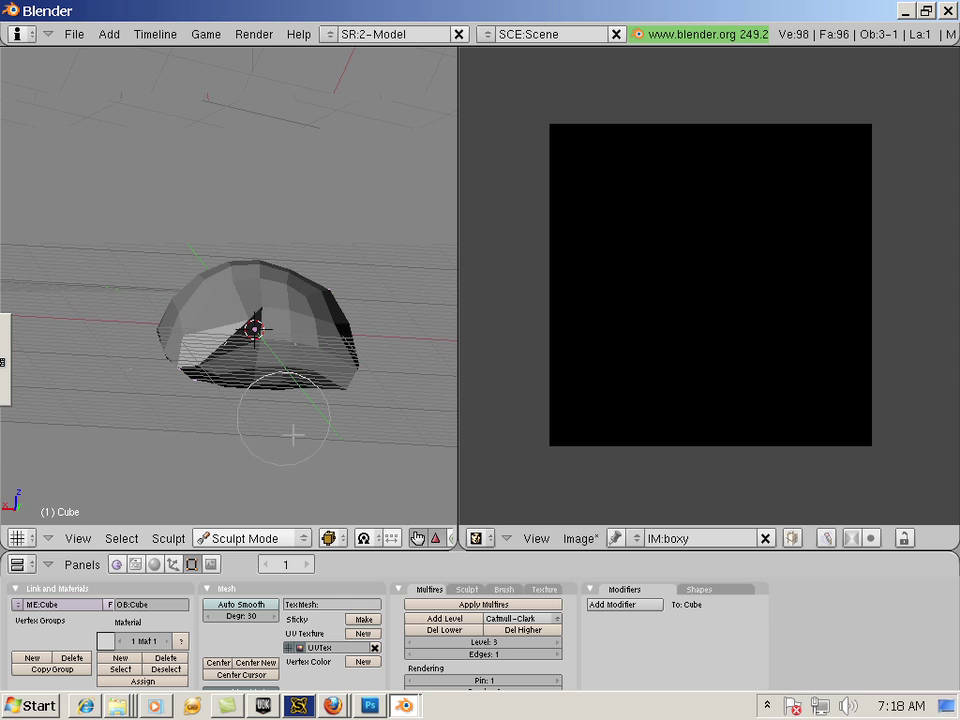
Step: Soften the sharp, pulled-in spike on the side of the mesh with the Smooth brush
{"action": "left_click", "coordinate": [467, 590]}
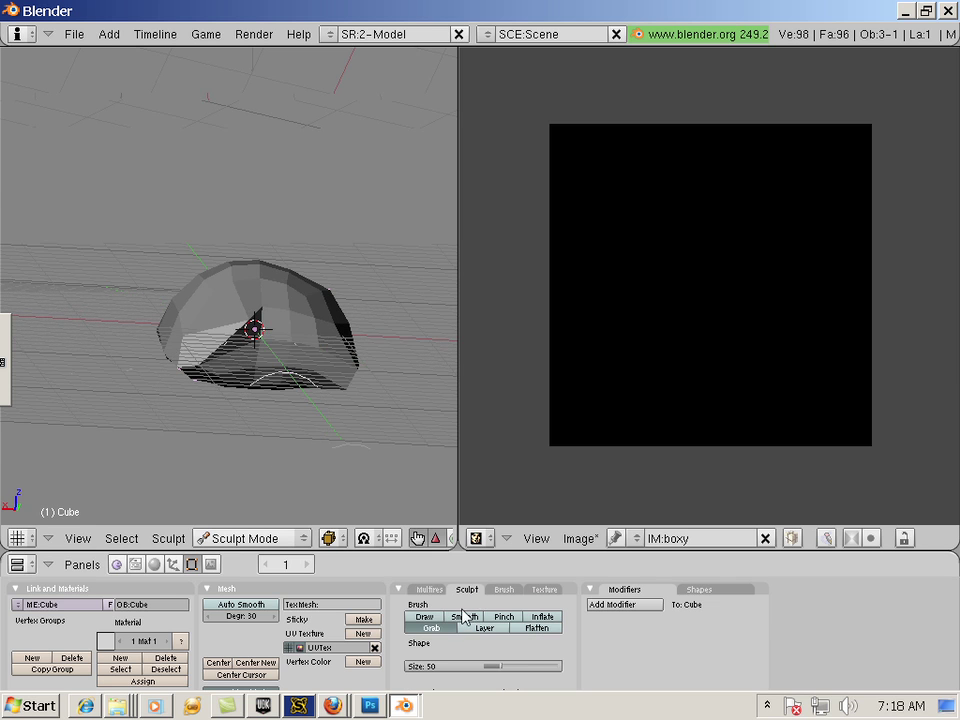
{"action": "left_click", "coordinate": [467, 617]}
{"action": "left_click_drag", "start_coordinate": [243, 328], "coordinate": [229, 330]}
{"action": "mouse_move", "coordinate": [281, 480]}
{"action": "middle_mouse_down"}
{"action": "mouse_move", "coordinate": [289, 439]}
{"action": "mouse_move", "coordinate": [244, 403]}
{"action": "mouse_move", "coordinate": [285, 399]}
{"action": "mouse_move", "coordinate": [300, 413]}
{"action": "mouse_move", "coordinate": [266, 411]}
{"action": "middle_mouse_up"}
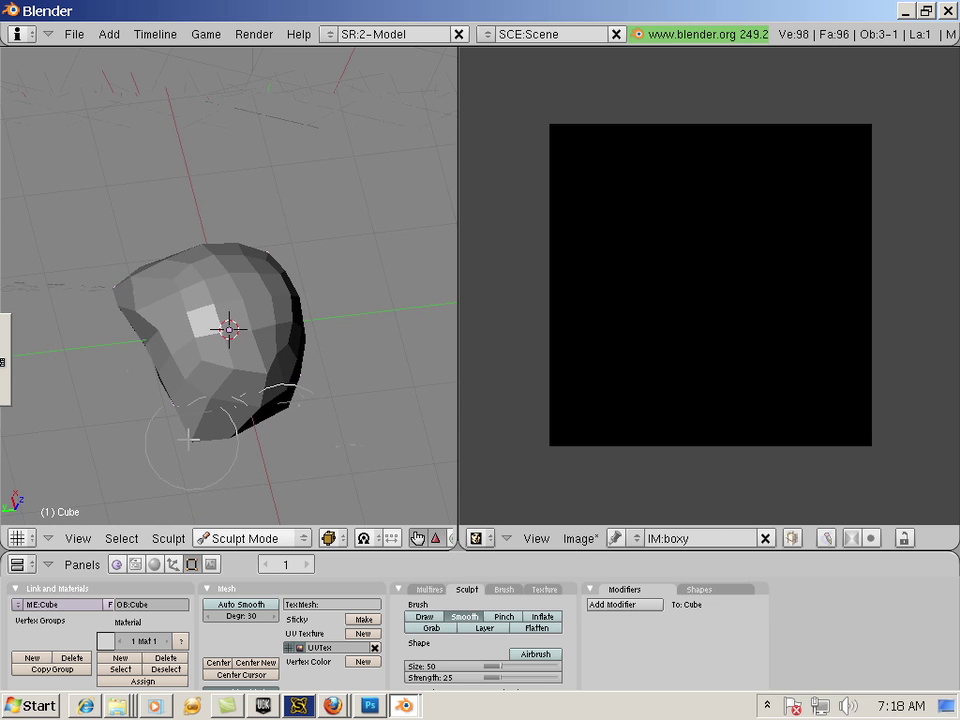
Step: Reshape the level 3 mesh with the Grab brush, undoing the overlong corner pull and drawing the lower corners and side outward
{"action": "left_click", "coordinate": [431, 628]}
{"action": "left_click_drag", "start_coordinate": [199, 435], "coordinate": [77, 563]}
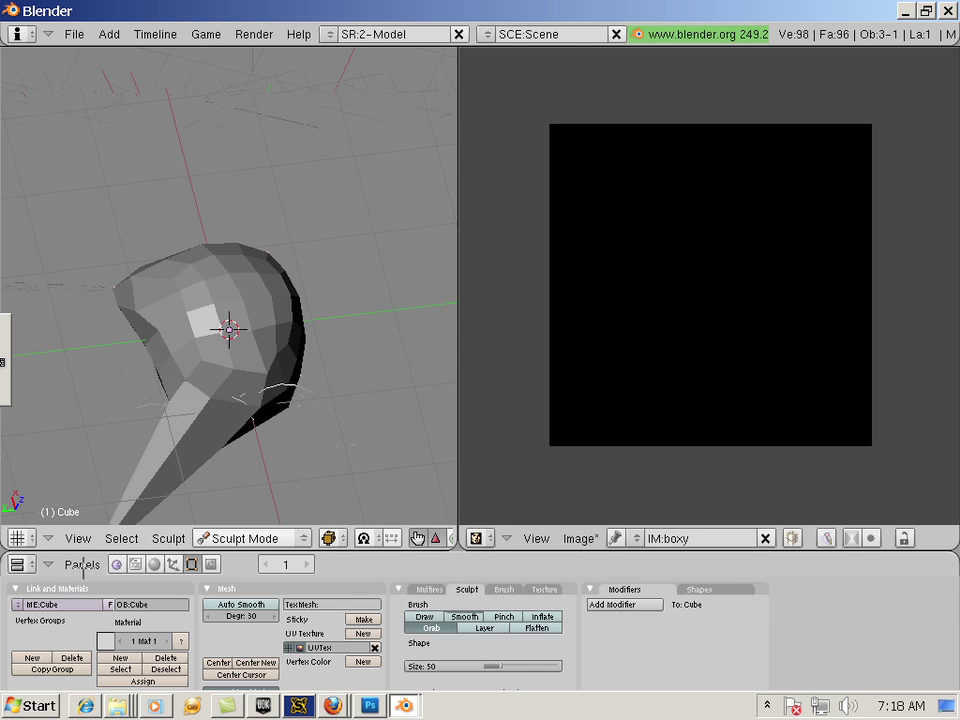
{"action": "key", "text": "ctrl+z"}
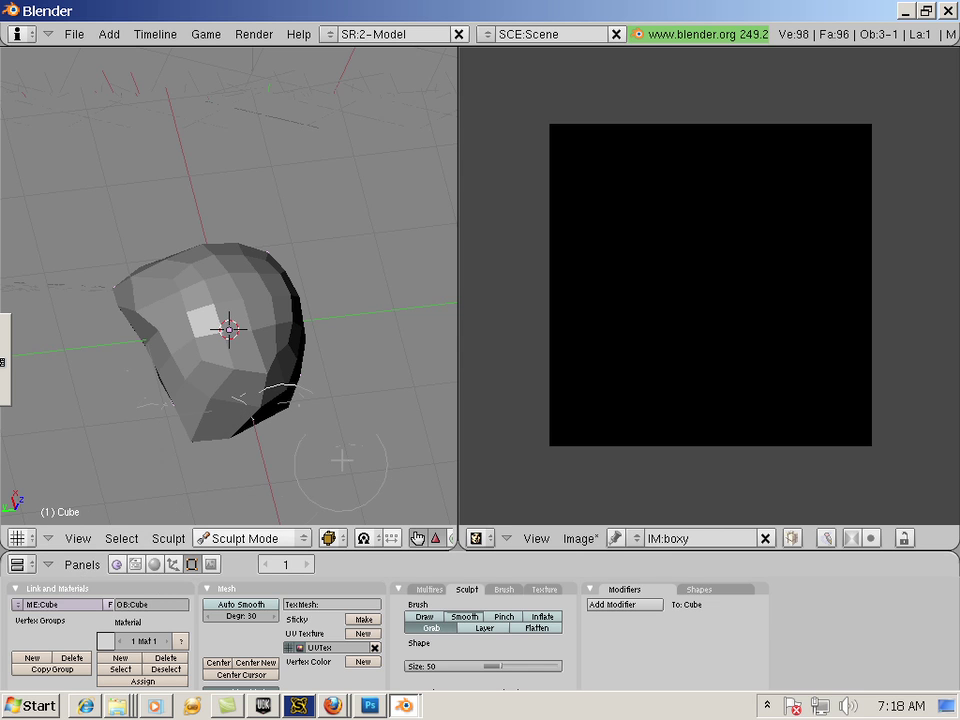
{"action": "mouse_move", "coordinate": [330, 463]}
{"action": "middle_mouse_down"}
{"action": "mouse_move", "coordinate": [283, 375]}
{"action": "mouse_move", "coordinate": [296, 371]}
{"action": "mouse_move", "coordinate": [322, 392]}
{"action": "middle_mouse_up"}
{"action": "mouse_move", "coordinate": [203, 384]}
{"action": "left_mouse_down"}
{"action": "mouse_move", "coordinate": [321, 354]}
{"action": "mouse_move", "coordinate": [289, 405]}
{"action": "left_mouse_up"}
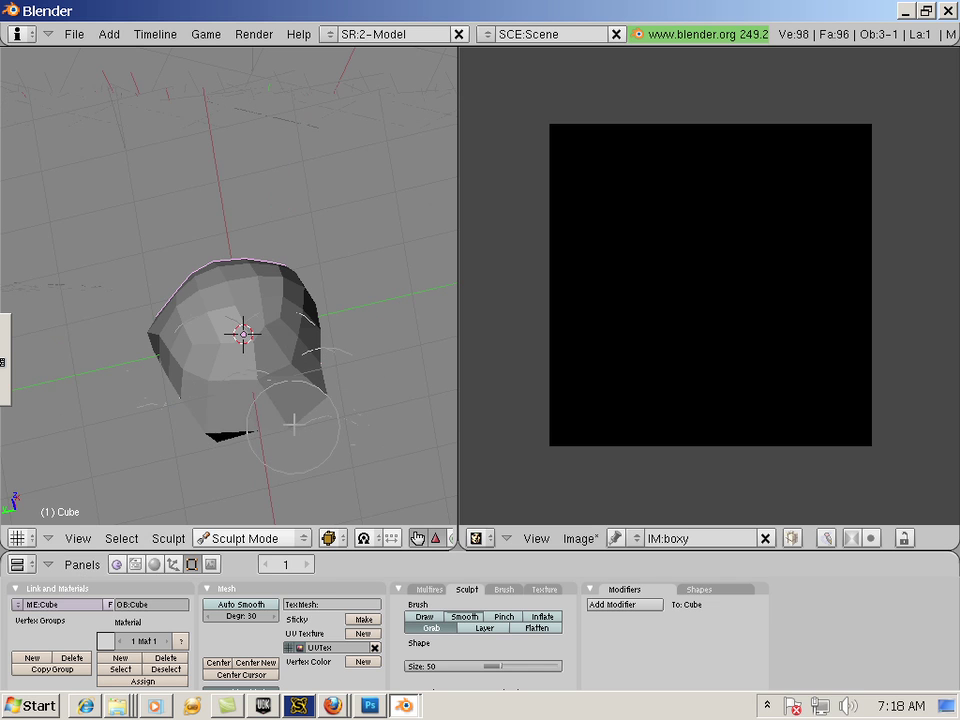
{"action": "middle_click_drag", "start_coordinate": [238, 469], "coordinate": [231, 379]}
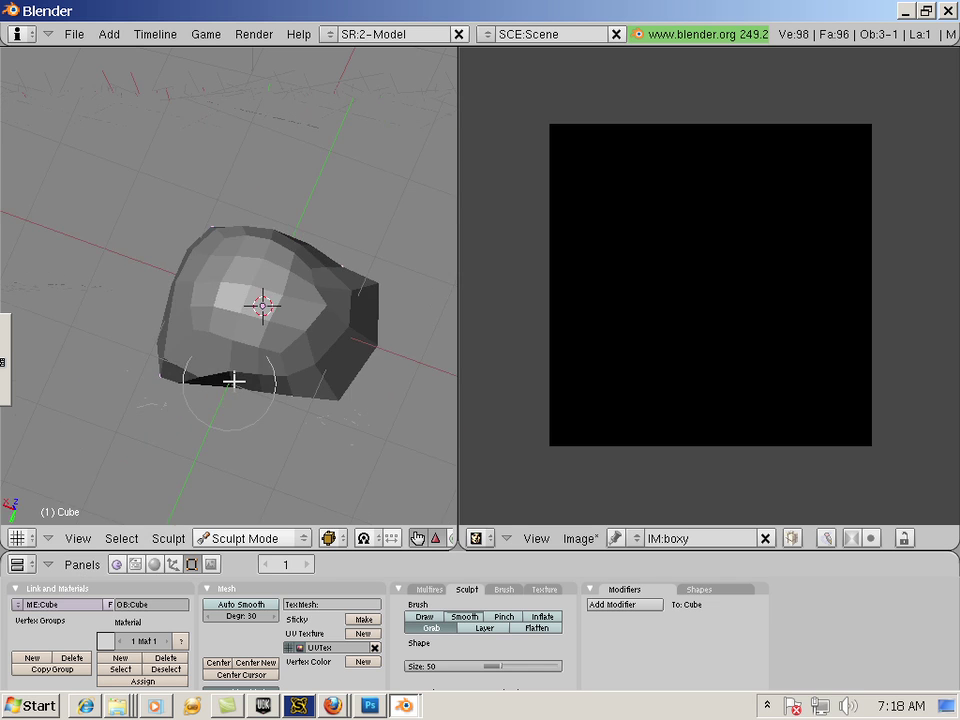
{"action": "left_click_drag", "start_coordinate": [163, 318], "coordinate": [130, 240]}
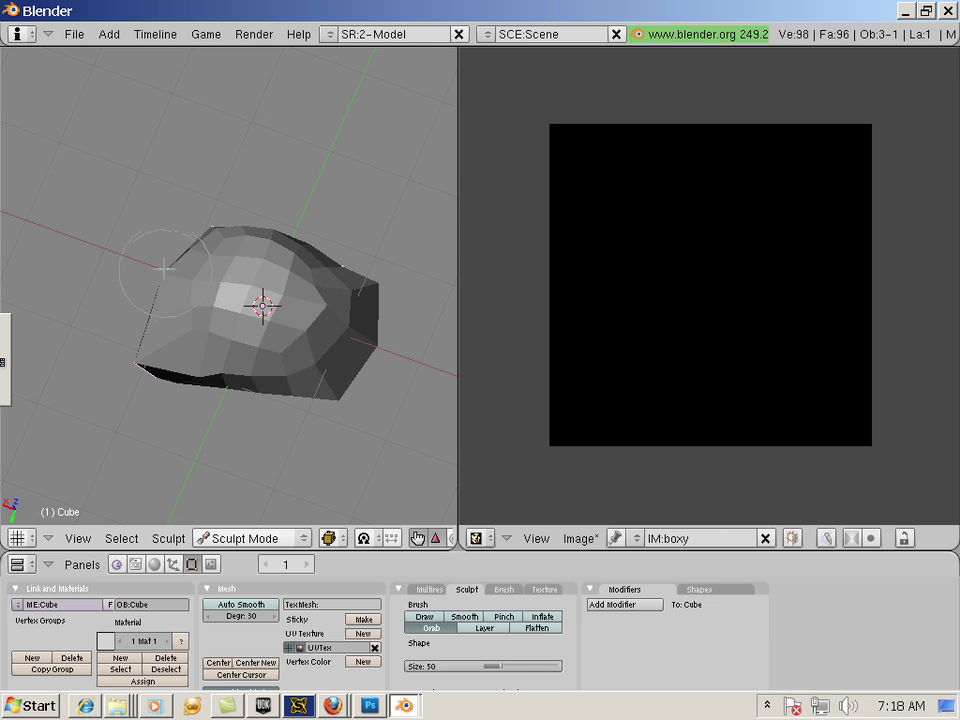
Step: Add Catmull-Clark multires levels to the mesh up to level 8
{"action": "left_click", "coordinate": [427, 590]}
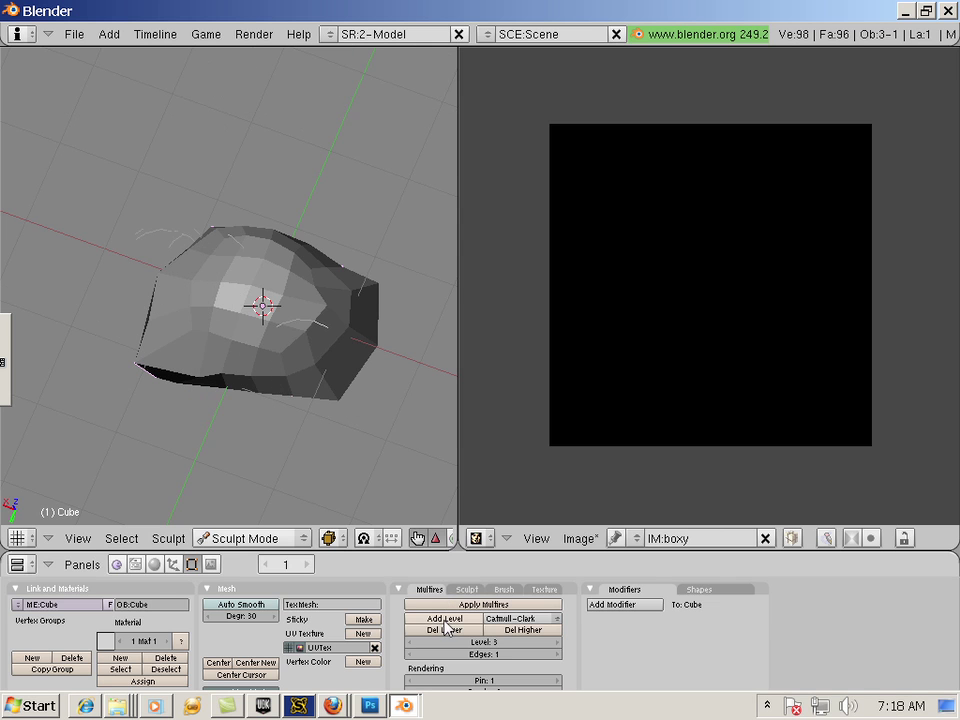
{"action": "left_click", "coordinate": [452, 622]}
{"action": "left_click", "coordinate": [452, 622]}
{"action": "left_click", "coordinate": [457, 620]}
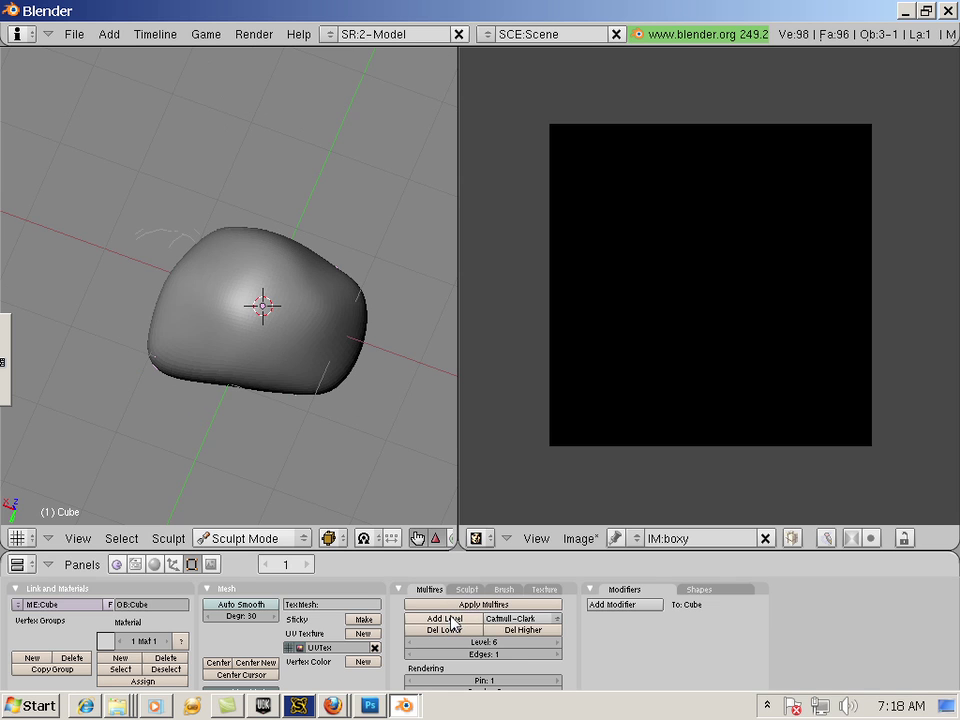
{"action": "left_click", "coordinate": [455, 622]}
{"action": "left_click", "coordinate": [452, 619]}
Step: Flatten the rounded sides of the level 8 mesh with the Flatten brush at strength 46
{"action": "mouse_move", "coordinate": [343, 493]}
{"action": "middle_mouse_down"}
{"action": "mouse_move", "coordinate": [315, 349]}
{"action": "mouse_move", "coordinate": [349, 360]}
{"action": "mouse_move", "coordinate": [294, 310]}
{"action": "mouse_move", "coordinate": [315, 330]}
{"action": "middle_mouse_up"}
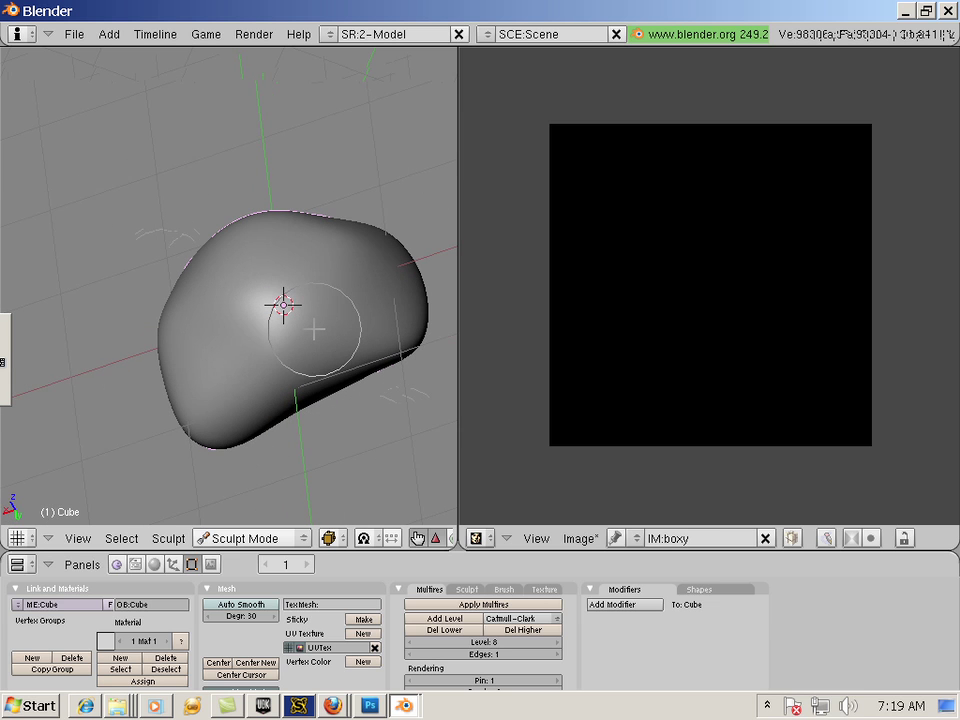
{"action": "left_click", "coordinate": [467, 590]}
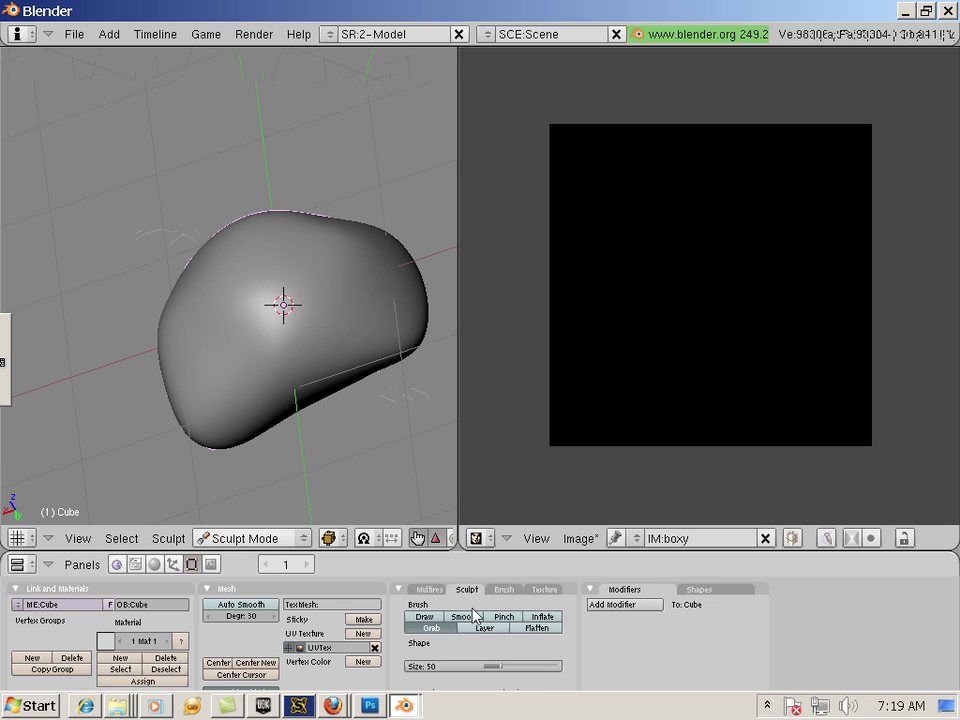
{"action": "left_click", "coordinate": [524, 629]}
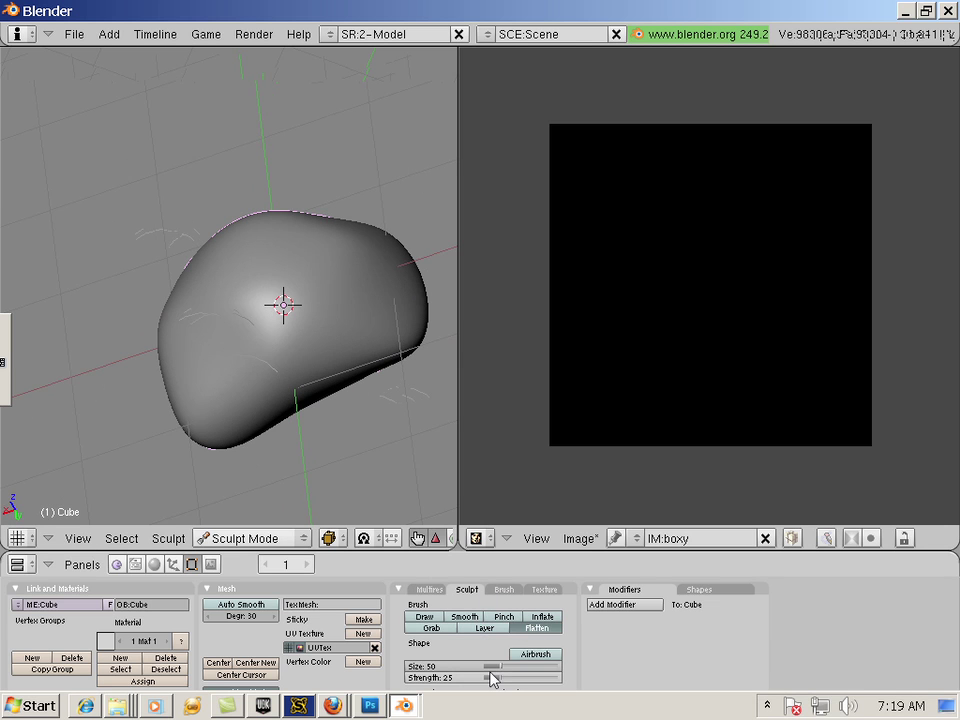
{"action": "left_click_drag", "start_coordinate": [502, 684], "coordinate": [518, 686]}
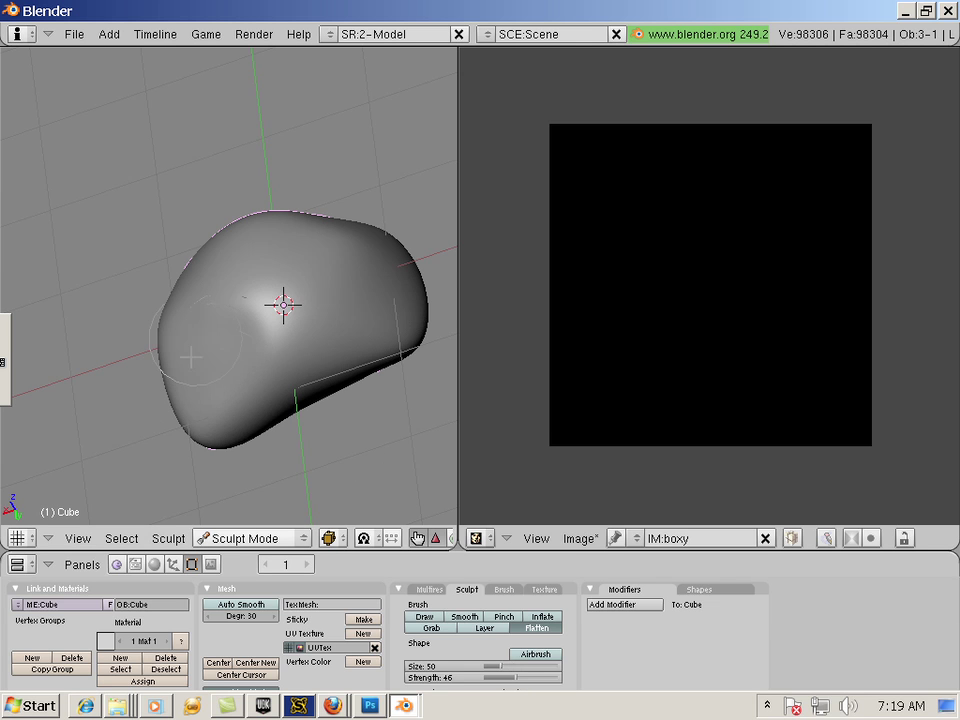
{"action": "mouse_move", "coordinate": [294, 348]}
{"action": "left_mouse_down"}
{"action": "mouse_move", "coordinate": [386, 334]}
{"action": "mouse_move", "coordinate": [358, 341]}
{"action": "mouse_move", "coordinate": [349, 255]}
{"action": "mouse_move", "coordinate": [305, 252]}
{"action": "left_mouse_up"}
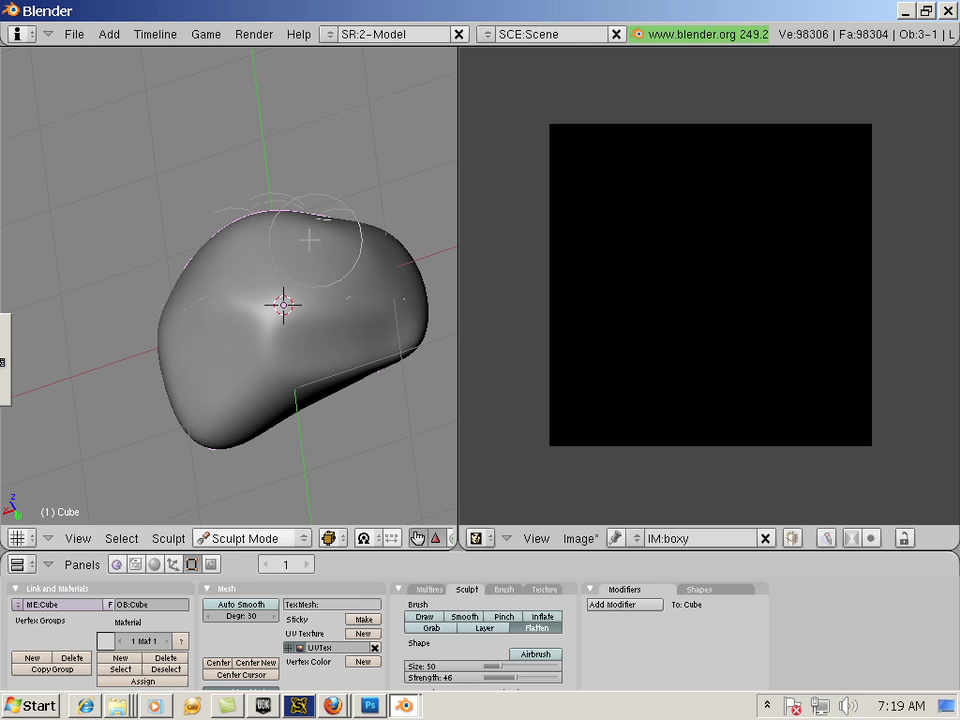
{"action": "mouse_move", "coordinate": [364, 364]}
{"action": "middle_mouse_down"}
{"action": "mouse_move", "coordinate": [249, 349]}
{"action": "mouse_move", "coordinate": [284, 345]}
{"action": "middle_mouse_up"}
{"action": "mouse_move", "coordinate": [283, 345]}
{"action": "left_mouse_down"}
{"action": "mouse_move", "coordinate": [257, 317]}
{"action": "mouse_move", "coordinate": [236, 336]}
{"action": "mouse_move", "coordinate": [274, 306]}
{"action": "mouse_move", "coordinate": [399, 397]}
{"action": "left_mouse_up"}
{"action": "middle_click_drag", "start_coordinate": [399, 397], "coordinate": [274, 272]}
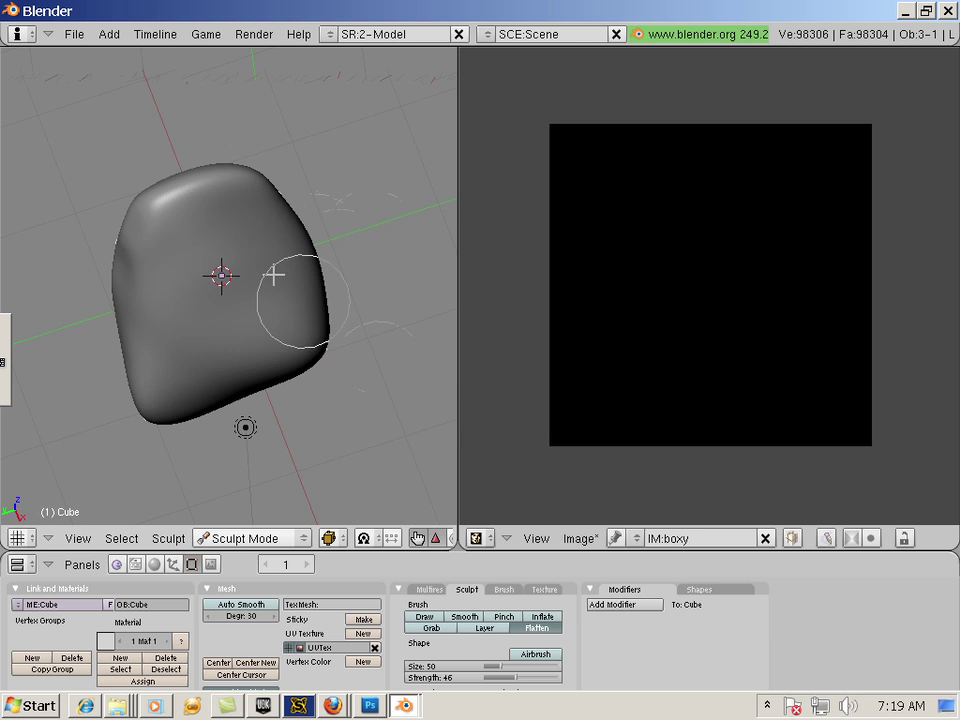
{"action": "mouse_move", "coordinate": [274, 272]}
{"action": "left_mouse_down"}
{"action": "mouse_move", "coordinate": [229, 264]}
{"action": "mouse_move", "coordinate": [206, 336]}
{"action": "mouse_move", "coordinate": [222, 361]}
{"action": "left_mouse_up"}
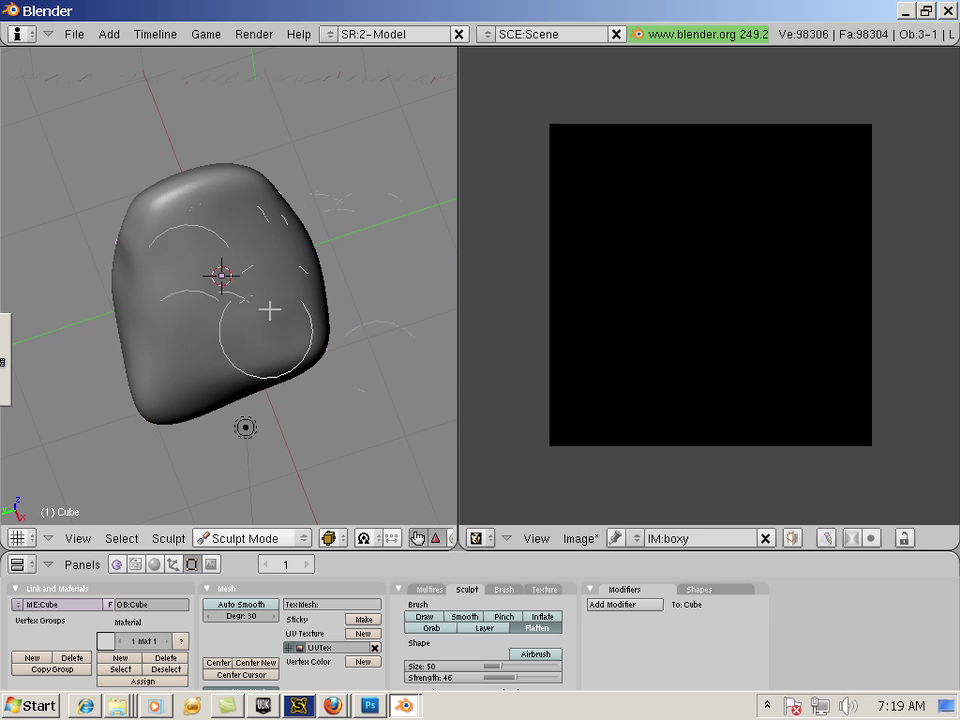
{"action": "mouse_move", "coordinate": [204, 272]}
{"action": "middle_mouse_down"}
{"action": "mouse_move", "coordinate": [214, 396]}
{"action": "mouse_move", "coordinate": [164, 266]}
{"action": "middle_mouse_up"}
{"action": "mouse_move", "coordinate": [164, 265]}
{"action": "left_mouse_down"}
{"action": "mouse_move", "coordinate": [130, 212]}
{"action": "mouse_move", "coordinate": [161, 294]}
{"action": "mouse_move", "coordinate": [152, 274]}
{"action": "left_mouse_up"}
Step: Pinch ridges into the mesh with the Pinch brush and build up its surface with the Draw brush in Add mode
{"action": "left_click", "coordinate": [503, 618]}
{"action": "left_click_drag", "start_coordinate": [236, 312], "coordinate": [253, 244]}
{"action": "left_click_drag", "start_coordinate": [159, 182], "coordinate": [186, 220]}
{"action": "mouse_move", "coordinate": [182, 296]}
{"action": "left_mouse_down"}
{"action": "mouse_move", "coordinate": [186, 309]}
{"action": "mouse_move", "coordinate": [177, 304]}
{"action": "left_mouse_up"}
{"action": "middle_click_drag", "start_coordinate": [339, 310], "coordinate": [374, 286]}
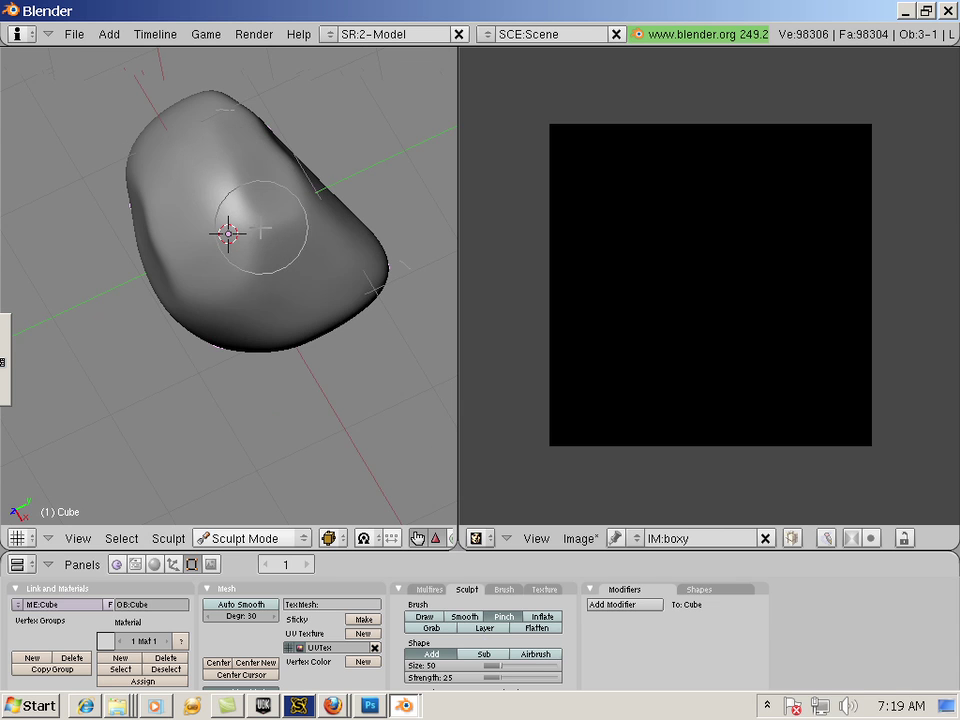
{"action": "middle_click_drag", "start_coordinate": [257, 214], "coordinate": [261, 403]}
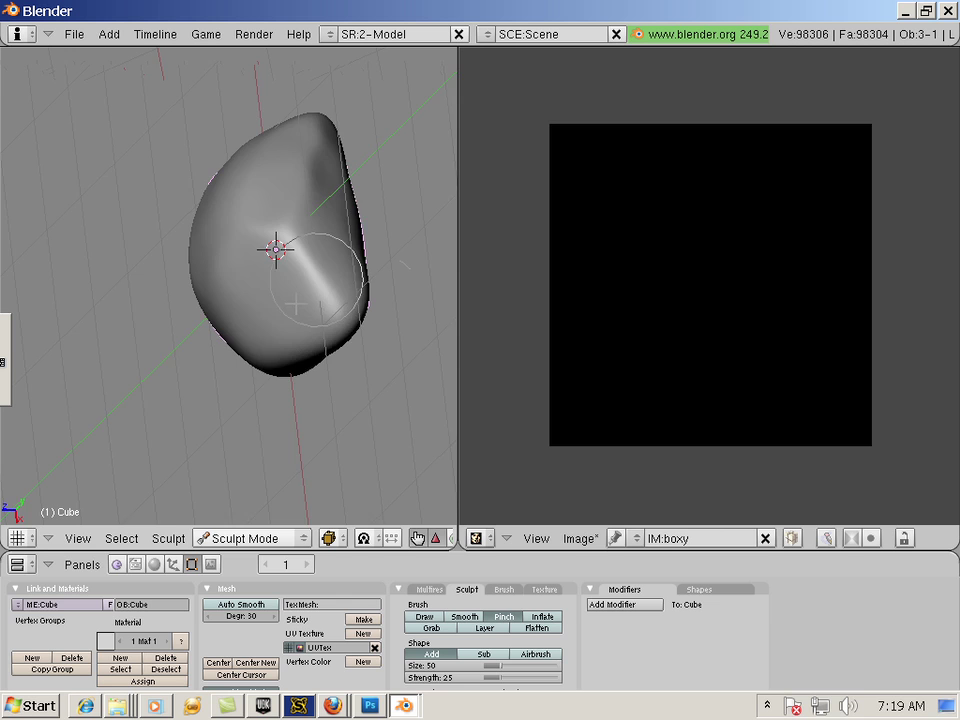
{"action": "mouse_move", "coordinate": [311, 268]}
{"action": "middle_mouse_down"}
{"action": "mouse_move", "coordinate": [349, 369]}
{"action": "mouse_move", "coordinate": [385, 425]}
{"action": "middle_mouse_up"}
{"action": "left_click", "coordinate": [424, 616]}
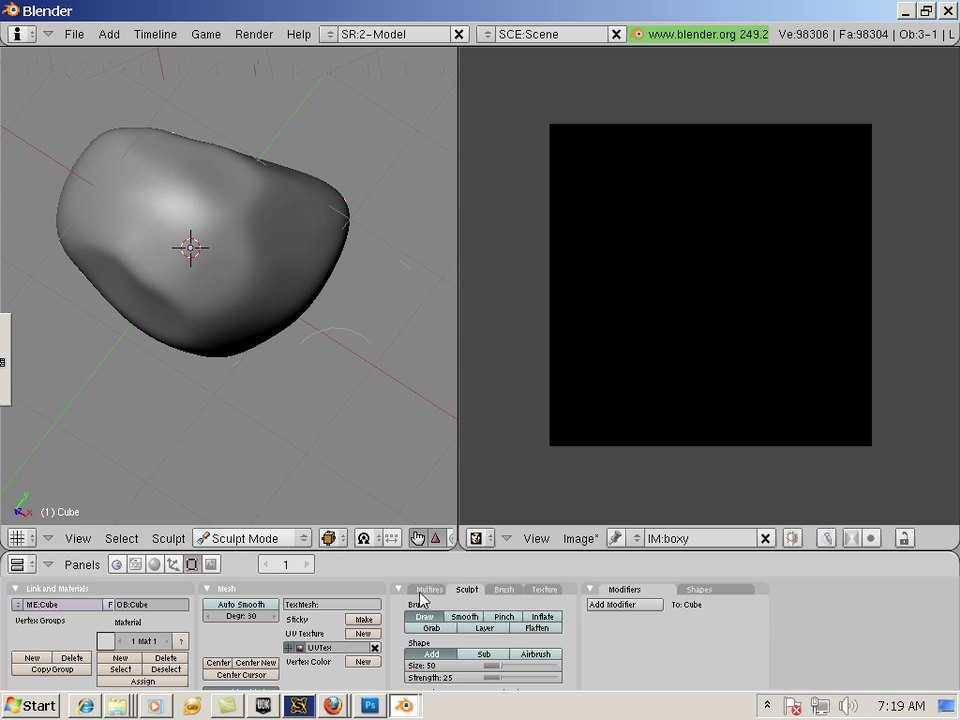
{"action": "mouse_move", "coordinate": [300, 288]}
{"action": "middle_mouse_down"}
{"action": "mouse_move", "coordinate": [281, 339]}
{"action": "mouse_move", "coordinate": [268, 343]}
{"action": "middle_mouse_up"}
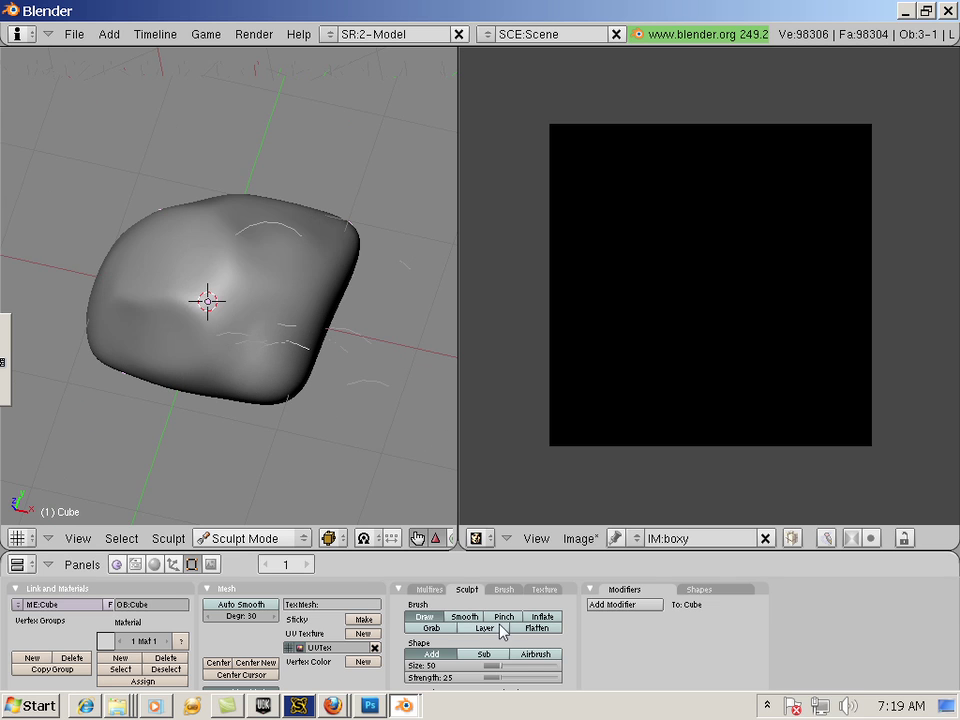
Step: Flatten the lower corner and the sides around the rock-like mesh with the Flatten brush
{"action": "left_click", "coordinate": [535, 628]}
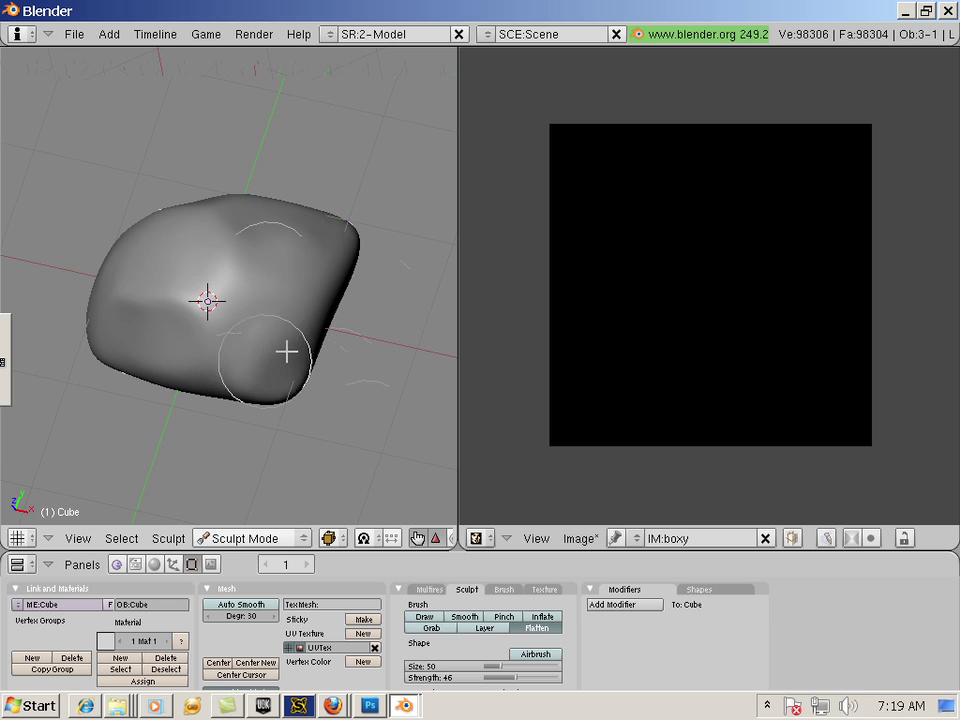
{"action": "mouse_move", "coordinate": [375, 369]}
{"action": "middle_mouse_down"}
{"action": "mouse_move", "coordinate": [332, 304]}
{"action": "mouse_move", "coordinate": [306, 360]}
{"action": "middle_mouse_up"}
{"action": "mouse_move", "coordinate": [165, 336]}
{"action": "left_mouse_down"}
{"action": "mouse_move", "coordinate": [218, 343]}
{"action": "mouse_move", "coordinate": [252, 402]}
{"action": "left_mouse_up"}
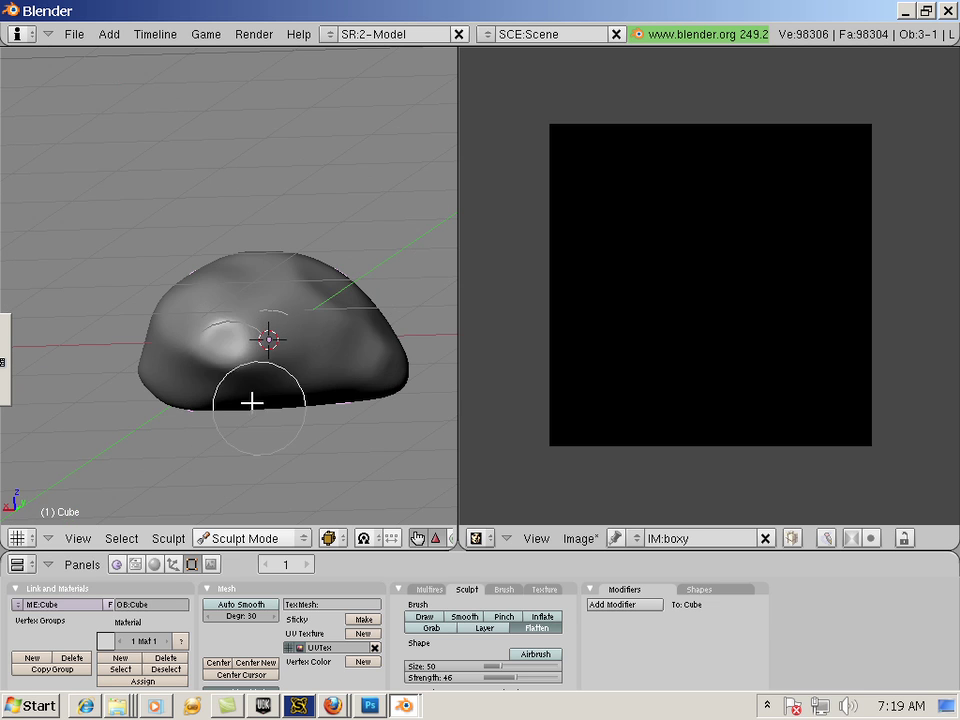
{"action": "middle_click_drag", "start_coordinate": [252, 402], "coordinate": [377, 403]}
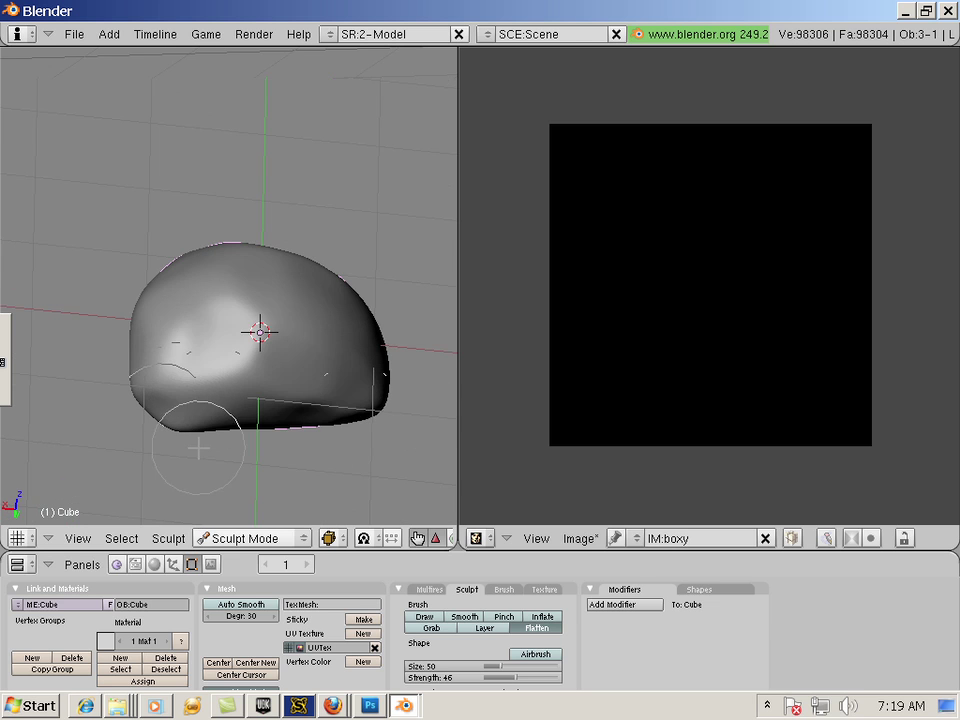
{"action": "middle_click_drag", "start_coordinate": [198, 449], "coordinate": [332, 439]}
{"action": "mouse_move", "coordinate": [371, 476]}
{"action": "middle_mouse_down"}
{"action": "mouse_move", "coordinate": [232, 436]}
{"action": "mouse_move", "coordinate": [258, 395]}
{"action": "middle_mouse_up"}
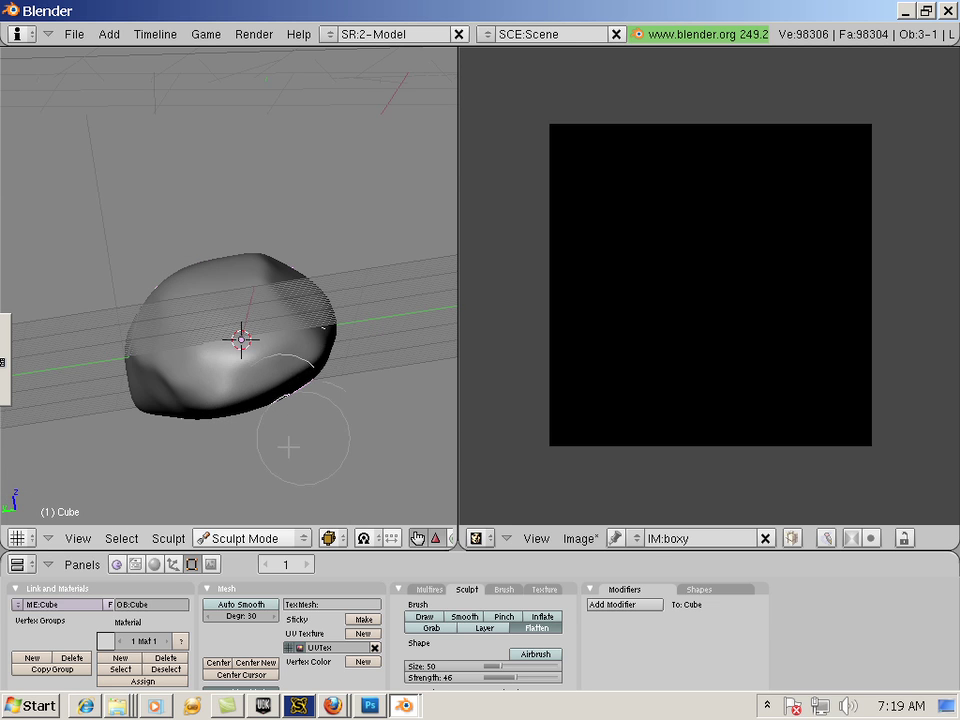
{"action": "mouse_move", "coordinate": [289, 447]}
{"action": "middle_mouse_down"}
{"action": "mouse_move", "coordinate": [310, 486]}
{"action": "mouse_move", "coordinate": [118, 410]}
{"action": "middle_mouse_up"}
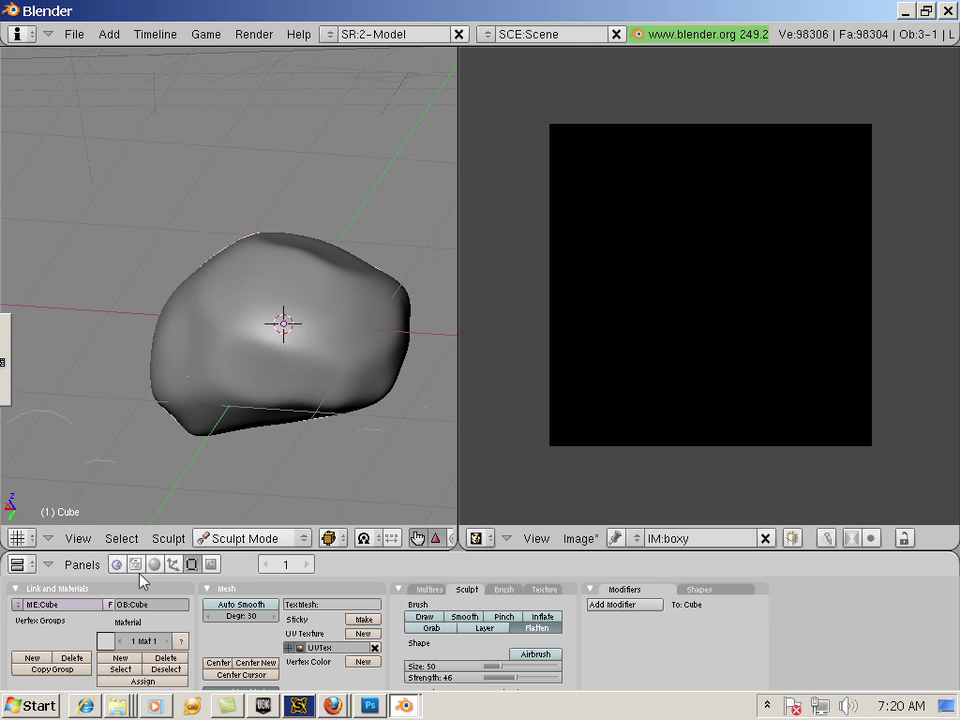
Step: Add a new texture to the sculpt brush and open the brush texture's settings
{"action": "left_click", "coordinate": [545, 590]}
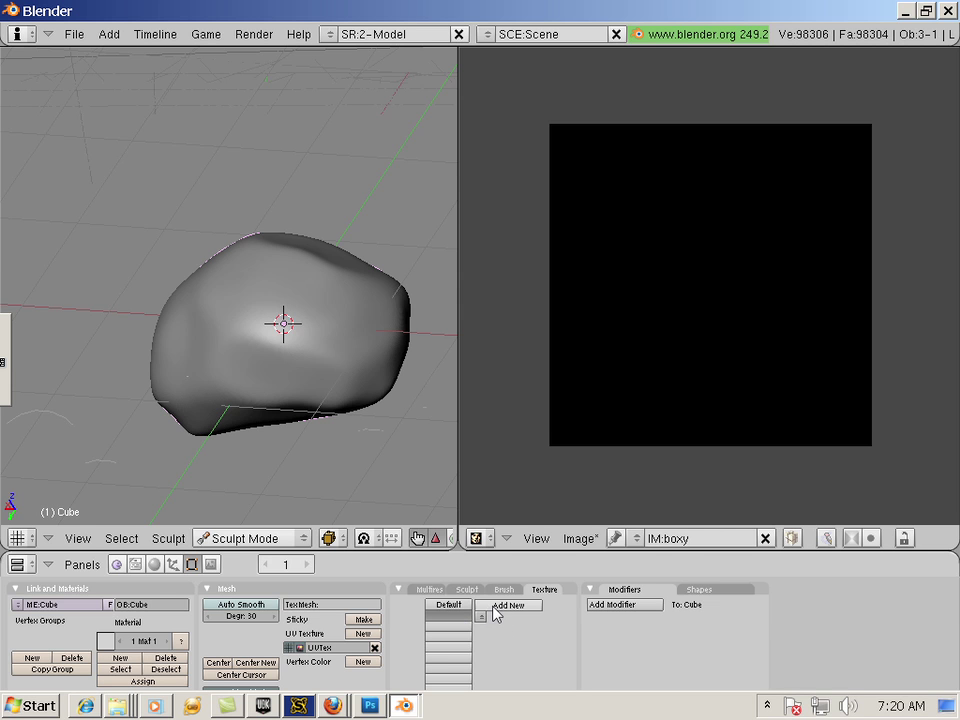
{"action": "left_click", "coordinate": [505, 606]}
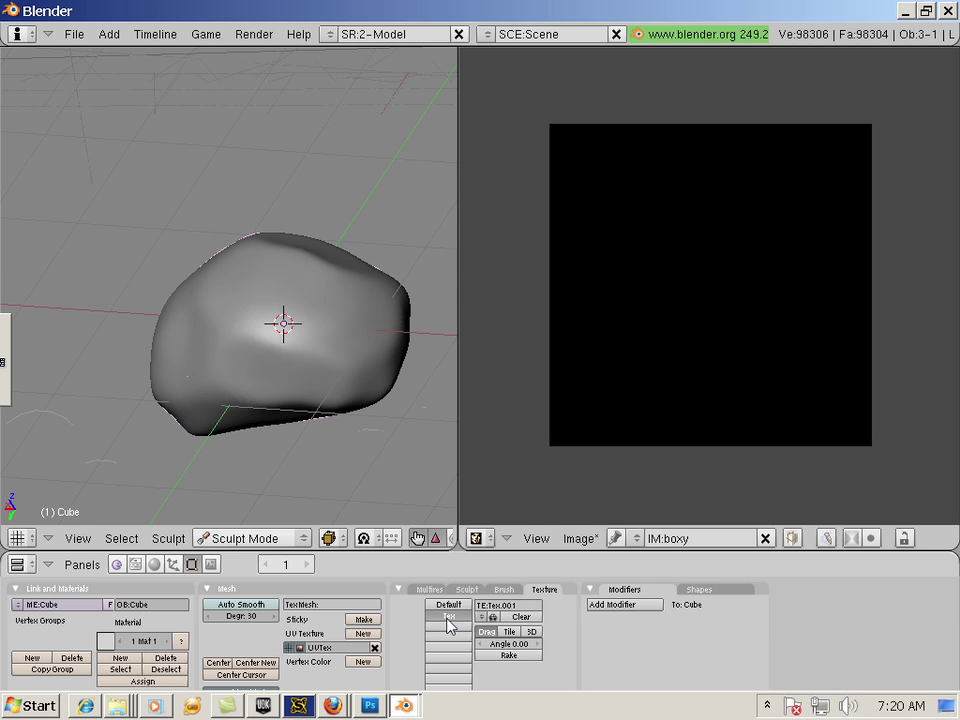
{"action": "left_click", "coordinate": [154, 564]}
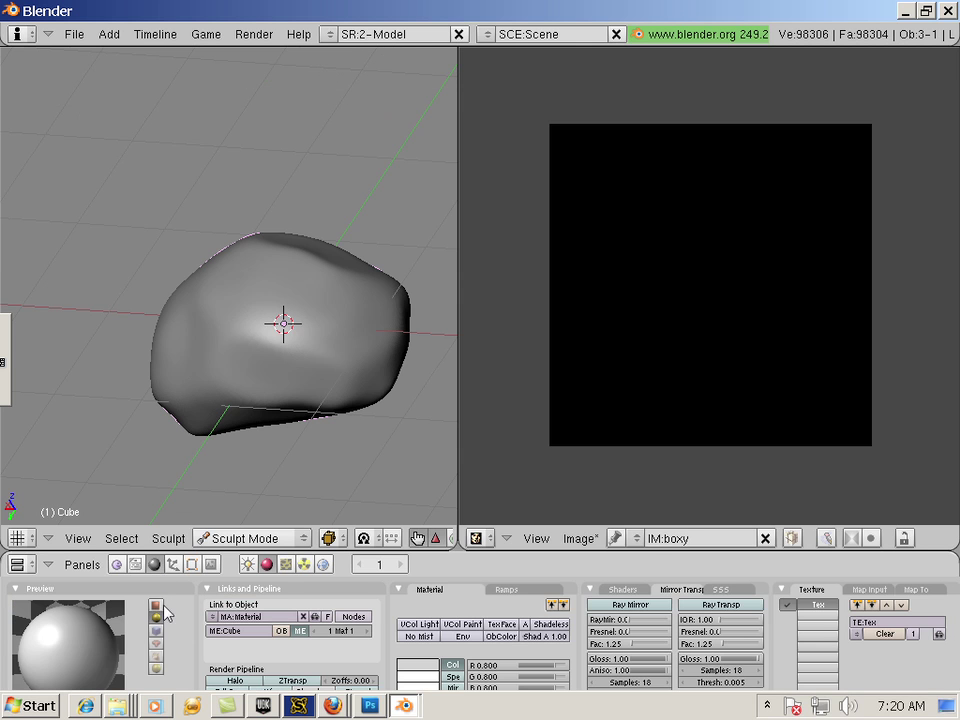
{"action": "left_click", "coordinate": [286, 564]}
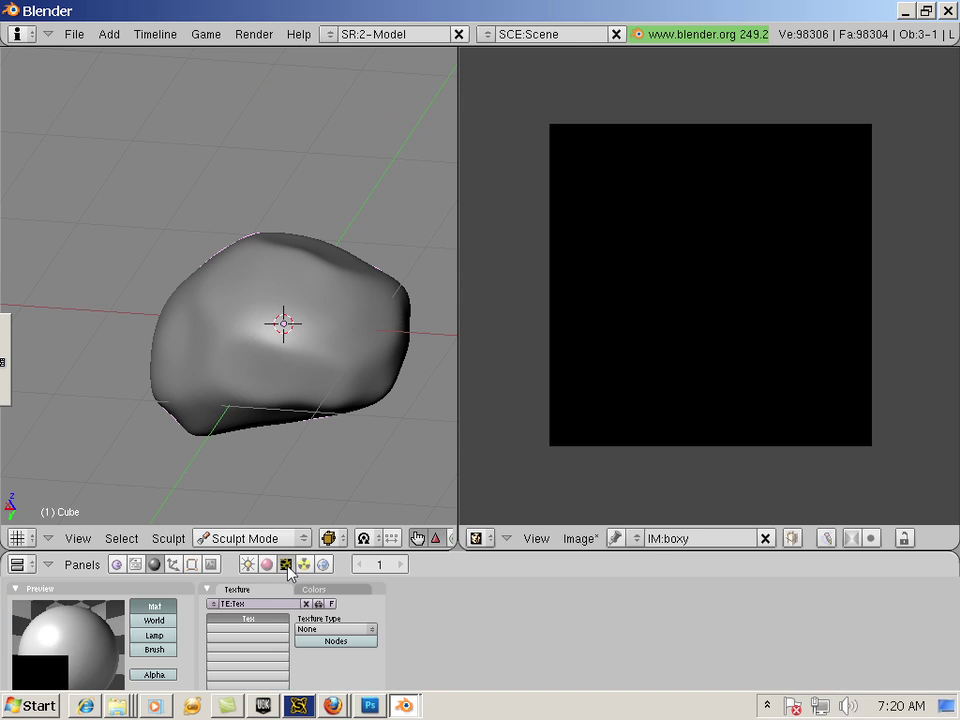
{"action": "left_click", "coordinate": [158, 651]}
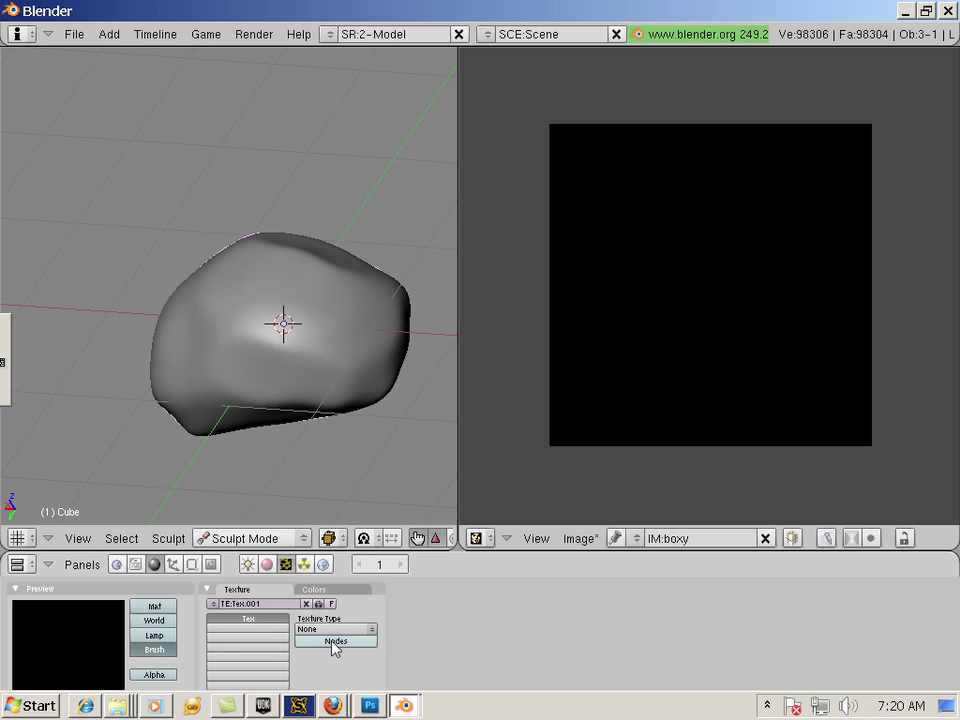
Step: Set the brush texture type to Clouds and return to the sculpt brush settings
{"action": "left_click", "coordinate": [372, 630]}
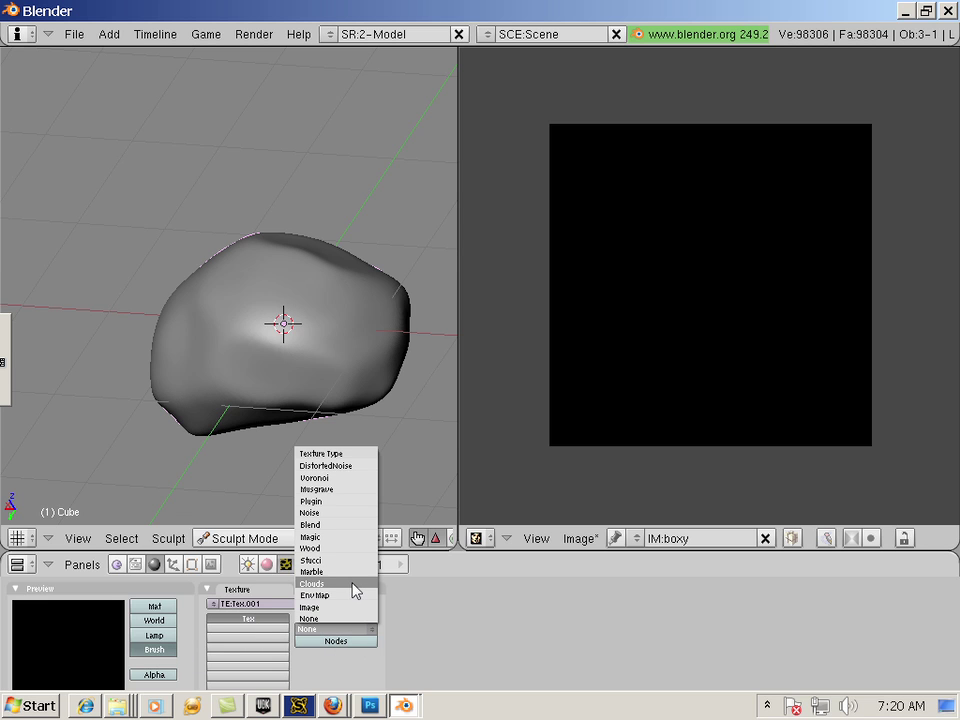
{"action": "left_click", "coordinate": [355, 585]}
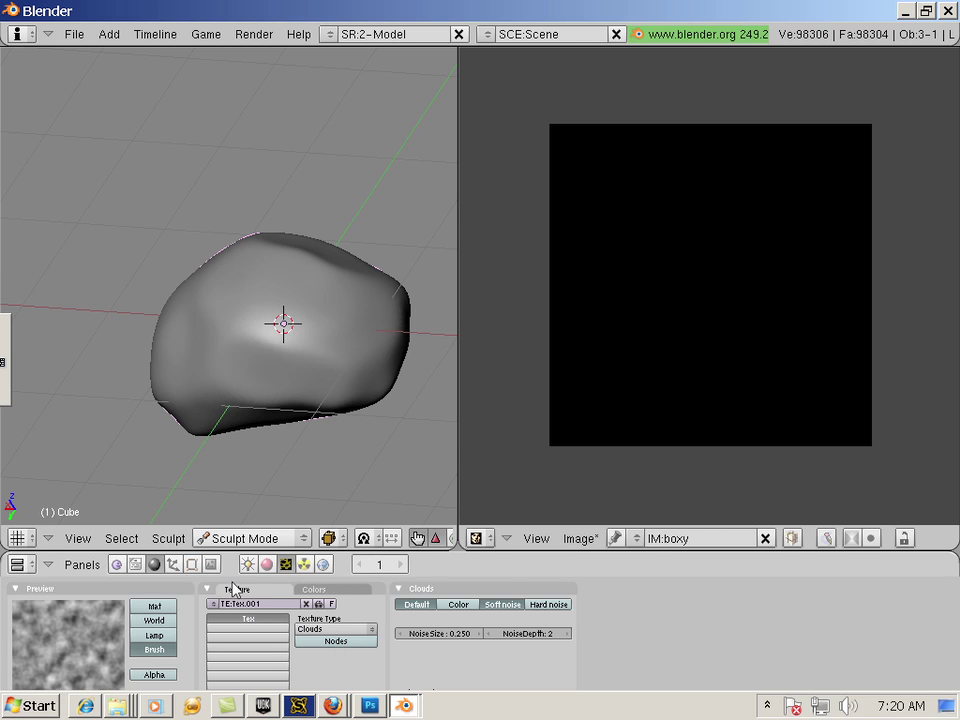
{"action": "left_click", "coordinate": [191, 567]}
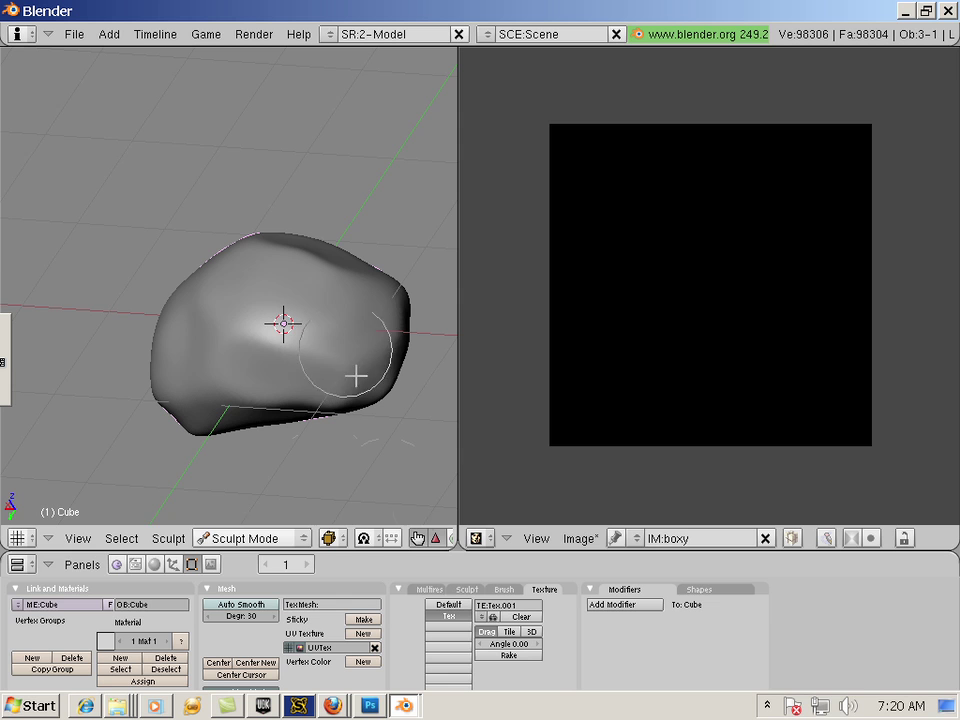
Step: Sculpt cloud-textured roughness onto the front of the rock with the Draw brush in Add mode at size 50 and strength 25
{"action": "left_click", "coordinate": [434, 591]}
{"action": "left_click", "coordinate": [465, 591]}
{"action": "left_click", "coordinate": [431, 618]}
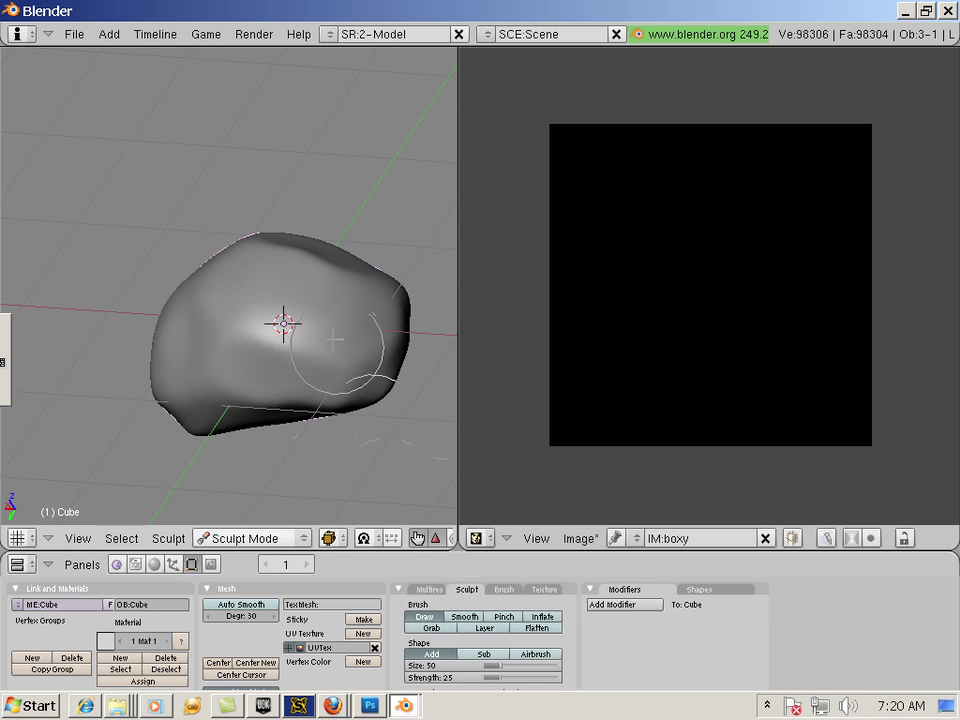
{"action": "mouse_move", "coordinate": [261, 328]}
{"action": "left_mouse_down"}
{"action": "mouse_move", "coordinate": [233, 373]}
{"action": "mouse_move", "coordinate": [219, 353]}
{"action": "left_mouse_up"}
{"action": "mouse_move", "coordinate": [300, 290]}
{"action": "left_mouse_down"}
{"action": "mouse_move", "coordinate": [253, 386]}
{"action": "mouse_move", "coordinate": [264, 381]}
{"action": "mouse_move", "coordinate": [193, 360]}
{"action": "left_mouse_up"}
{"action": "left_click", "coordinate": [429, 589]}
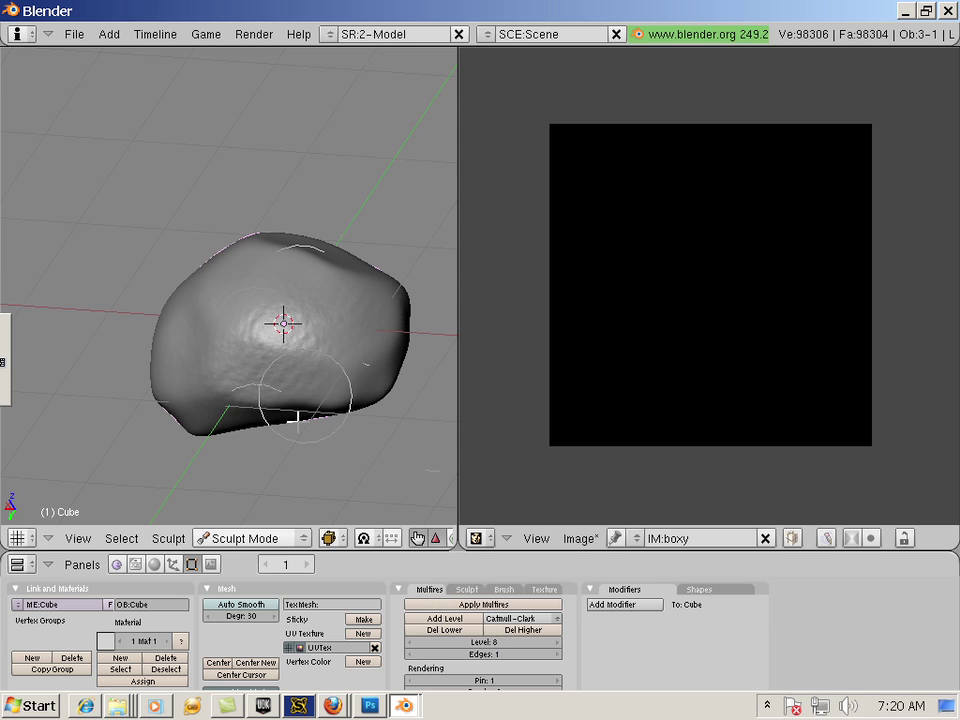
Step: Set the Draw brush size to 163 and its strength to 54
{"action": "key", "text": "f"}
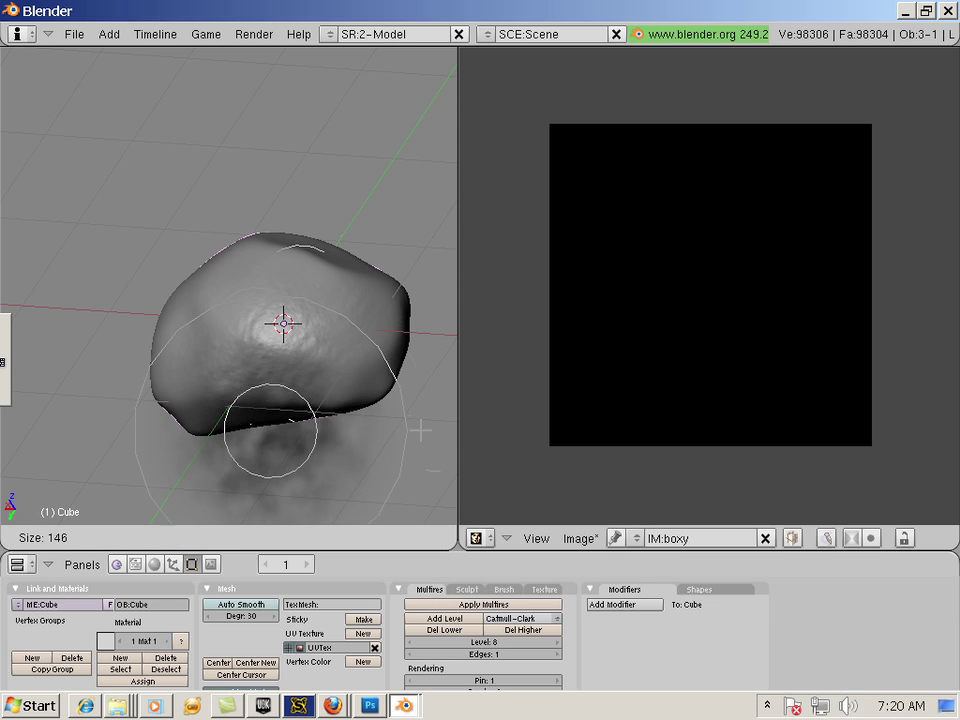
{"action": "left_click", "coordinate": [432, 430]}
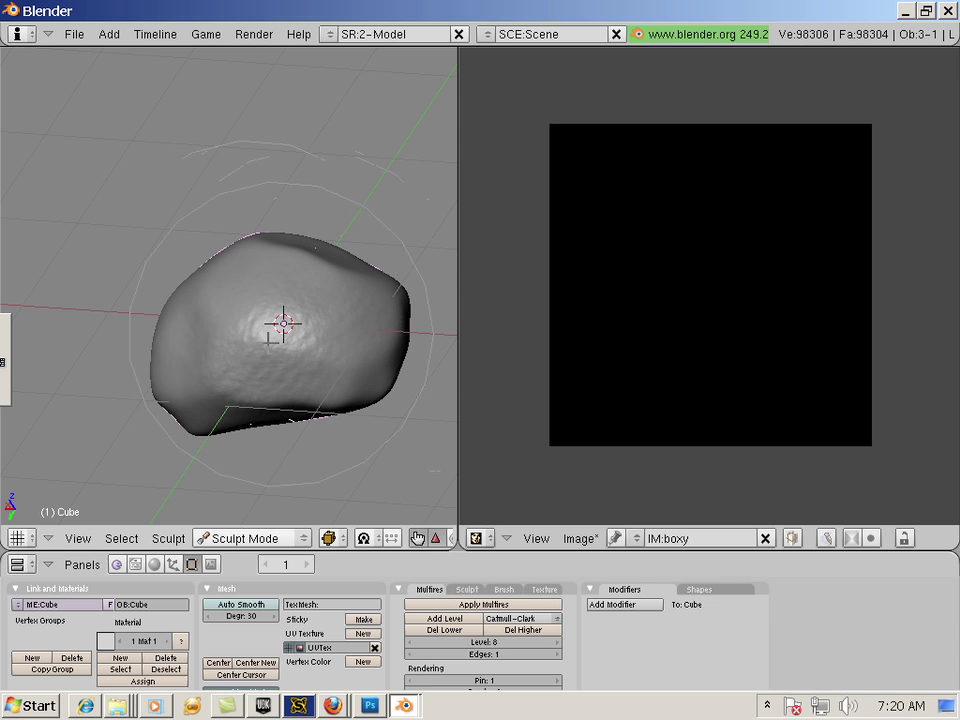
{"action": "left_click", "coordinate": [468, 591]}
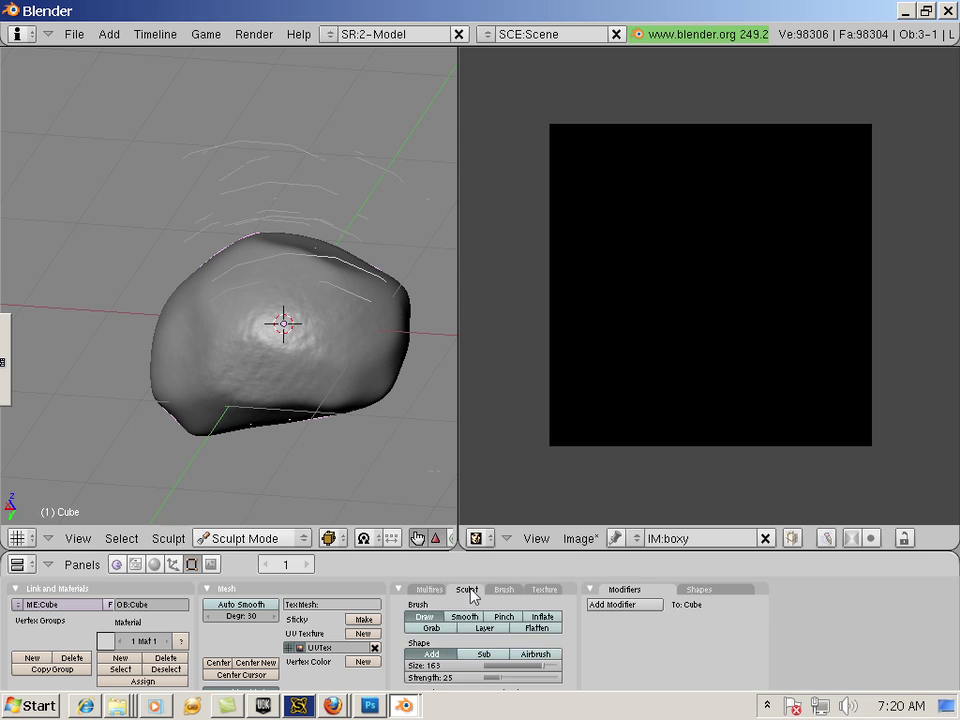
{"action": "left_click_drag", "start_coordinate": [490, 680], "coordinate": [529, 684]}
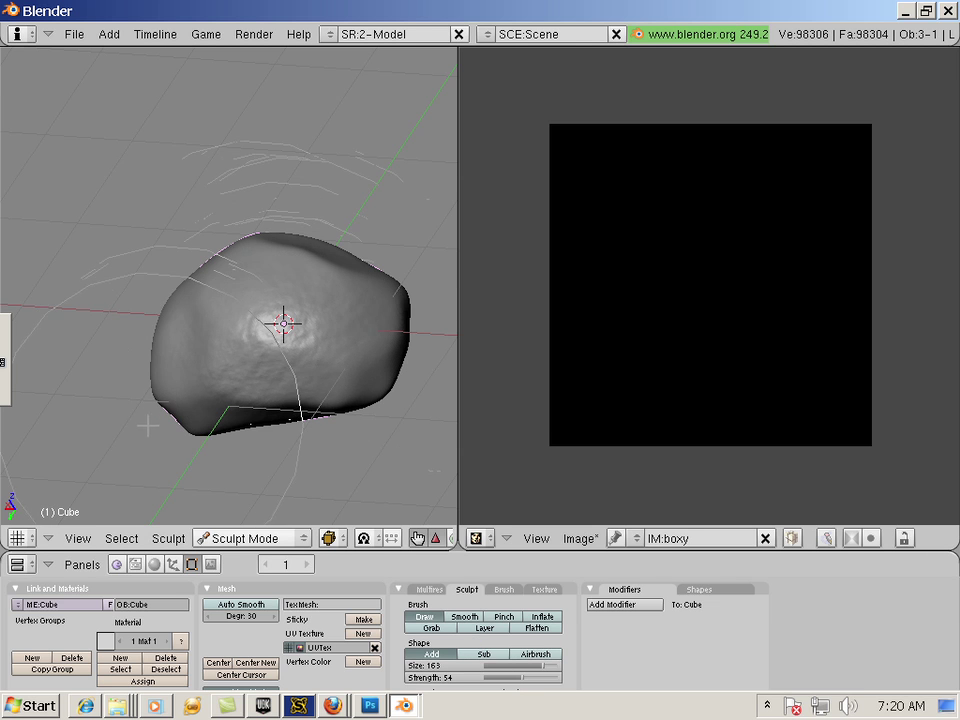
Step: Sculpt the Clouds brush texture onto the remaining sides of the rock
{"action": "mouse_move", "coordinate": [148, 427]}
{"action": "middle_mouse_down"}
{"action": "mouse_move", "coordinate": [200, 330]}
{"action": "mouse_move", "coordinate": [298, 341]}
{"action": "mouse_move", "coordinate": [250, 327]}
{"action": "middle_mouse_up"}
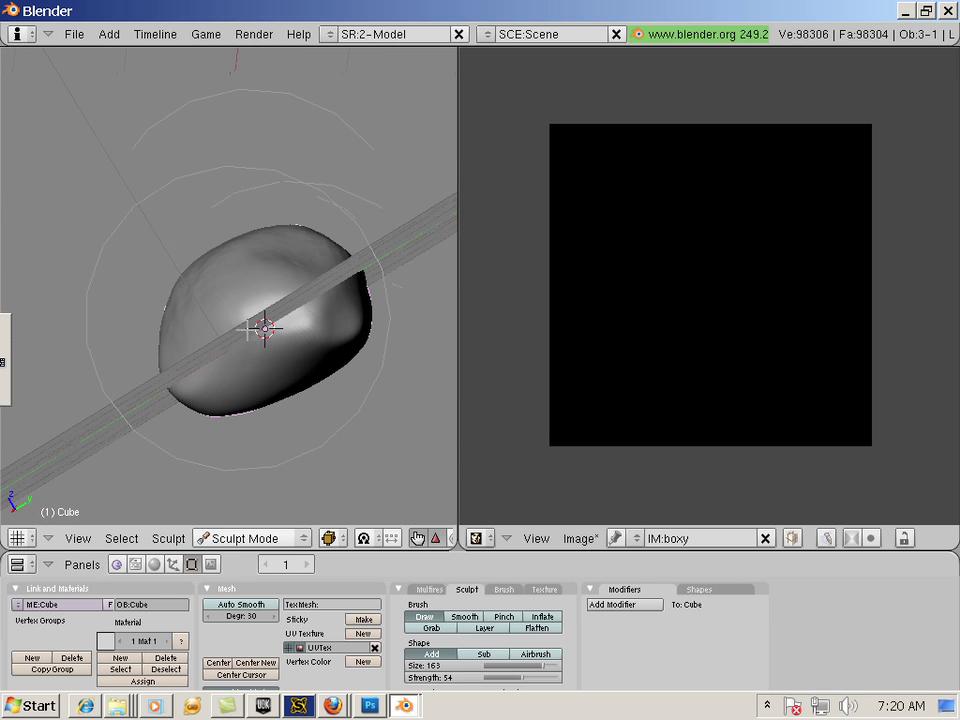
{"action": "middle_click_drag", "start_coordinate": [319, 362], "coordinate": [272, 336]}
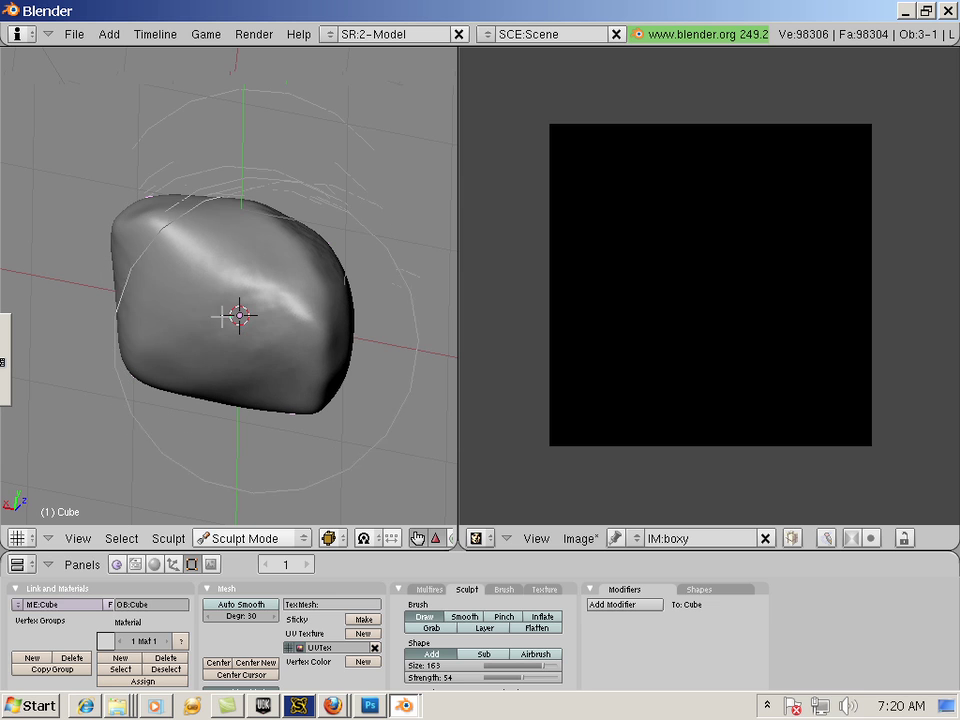
{"action": "mouse_move", "coordinate": [222, 317]}
{"action": "left_mouse_down"}
{"action": "mouse_move", "coordinate": [167, 289]}
{"action": "mouse_move", "coordinate": [285, 261]}
{"action": "mouse_move", "coordinate": [276, 268]}
{"action": "left_mouse_up"}
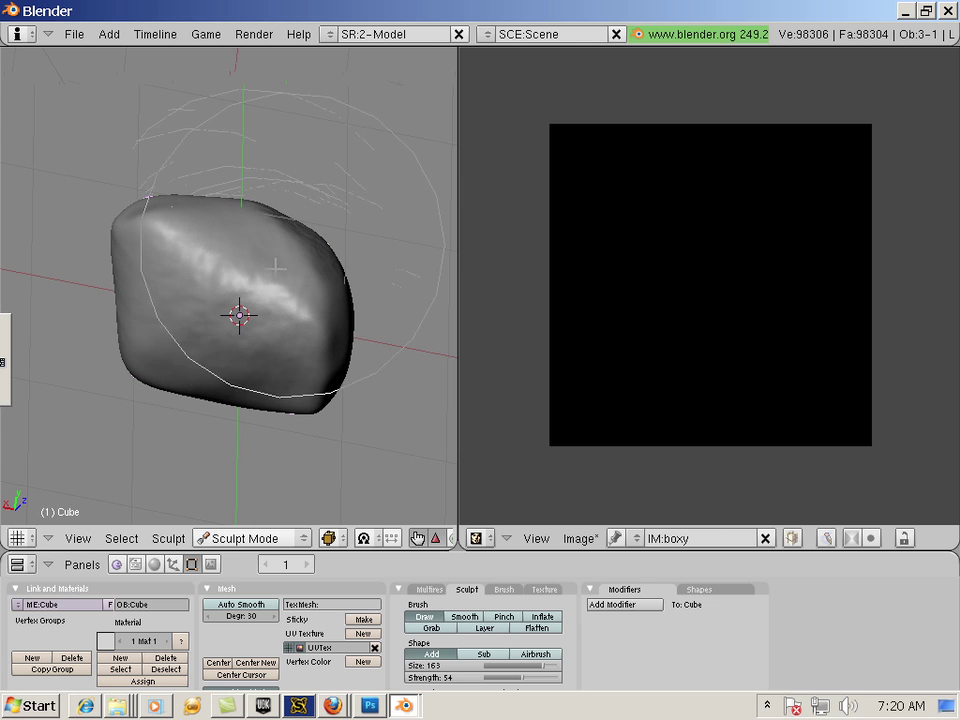
{"action": "middle_click_drag", "start_coordinate": [276, 268], "coordinate": [249, 383]}
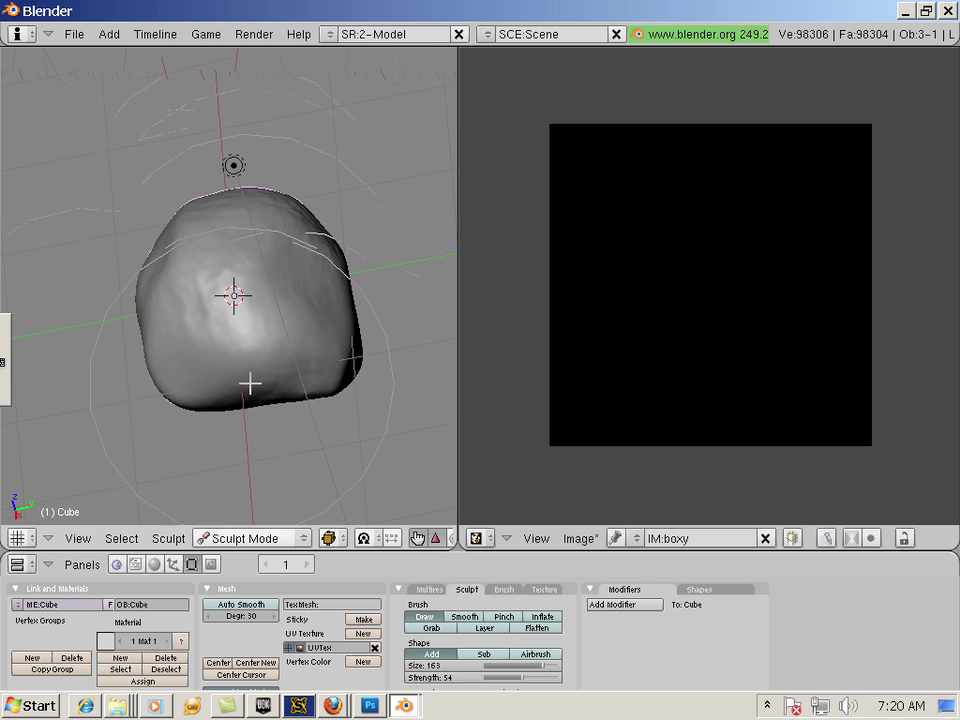
Step: Change the brush texture type to Voronoi and sculpt its pattern over the sides of the rock
{"action": "left_click", "coordinate": [155, 565]}
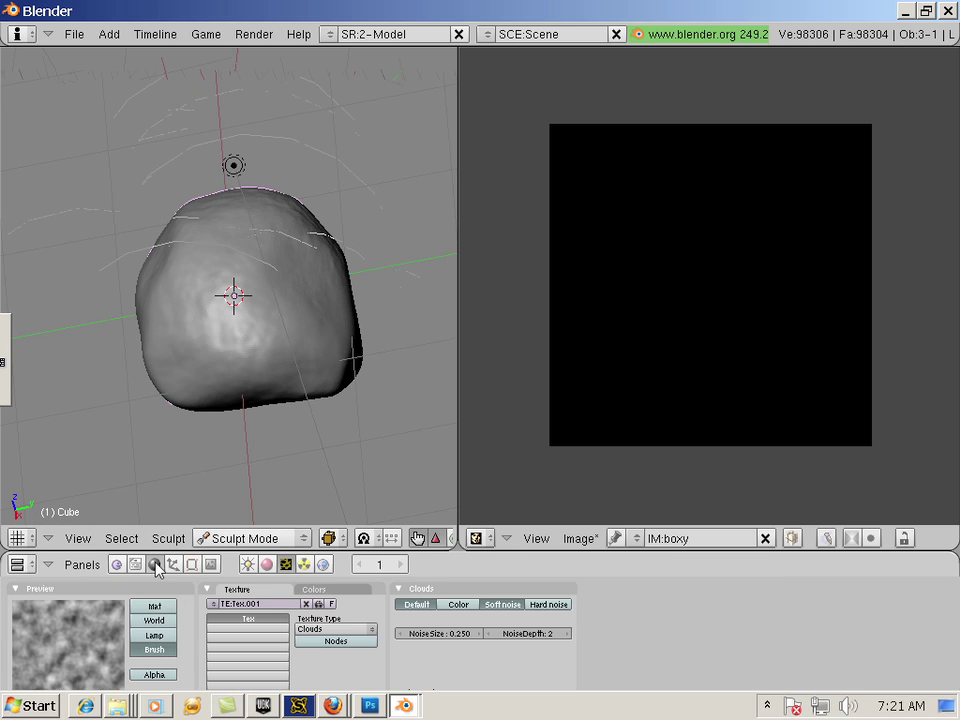
{"action": "left_click", "coordinate": [345, 629]}
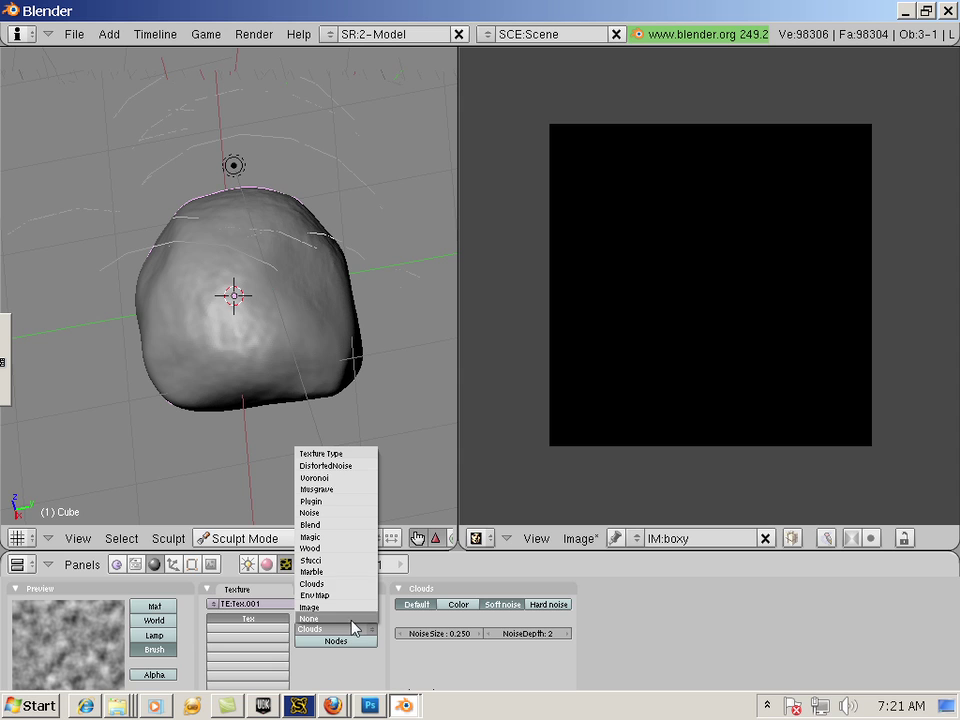
{"action": "left_click", "coordinate": [361, 479]}
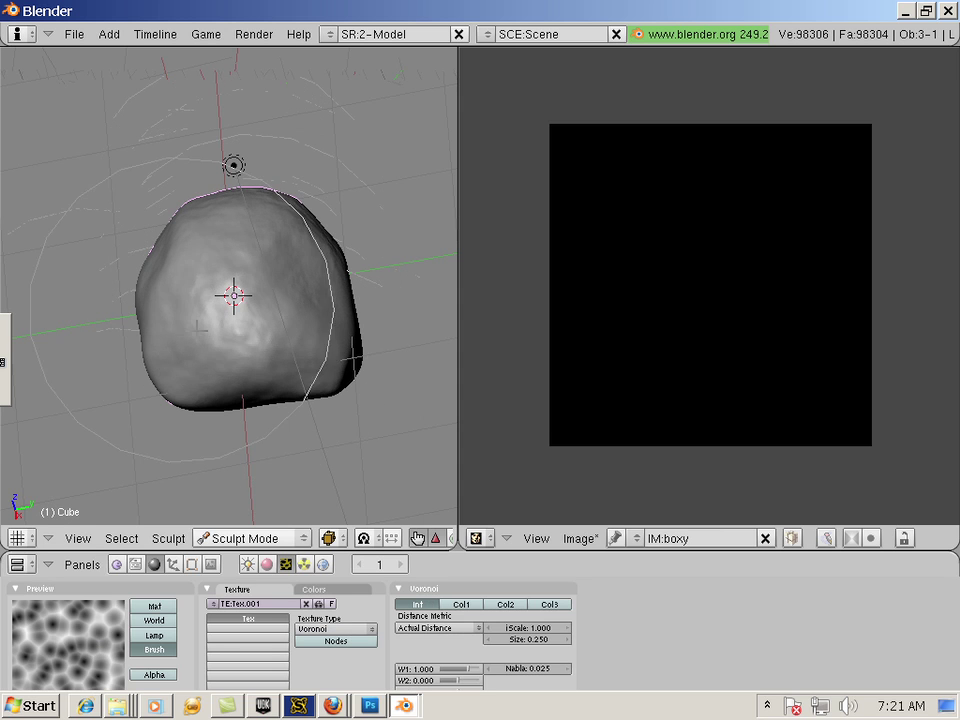
{"action": "middle_click_drag", "start_coordinate": [336, 390], "coordinate": [210, 316]}
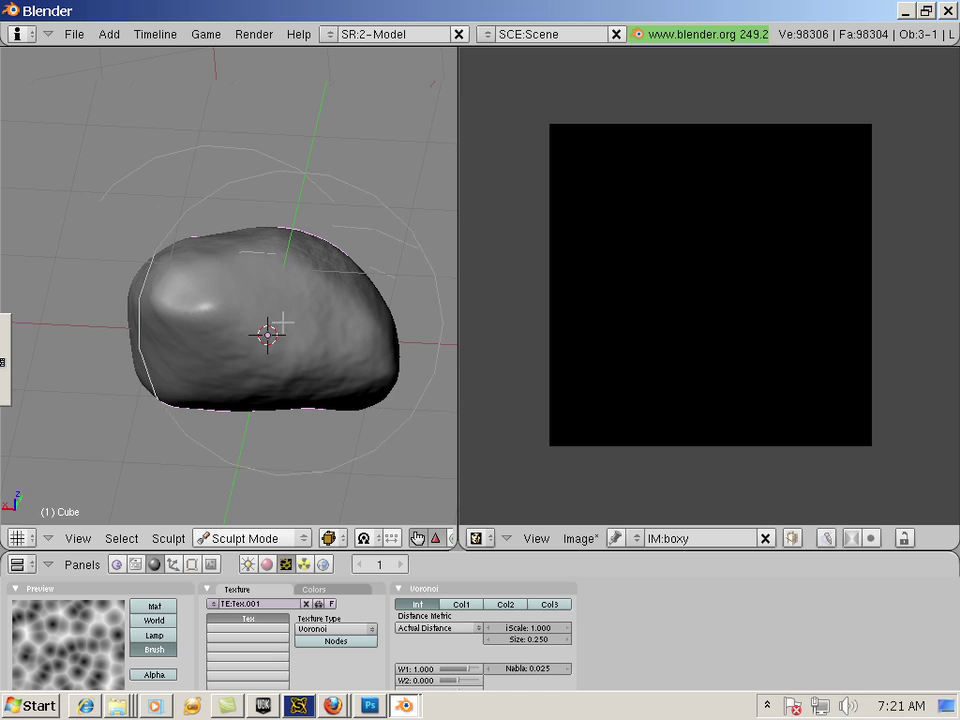
{"action": "middle_click_drag", "start_coordinate": [296, 386], "coordinate": [251, 346]}
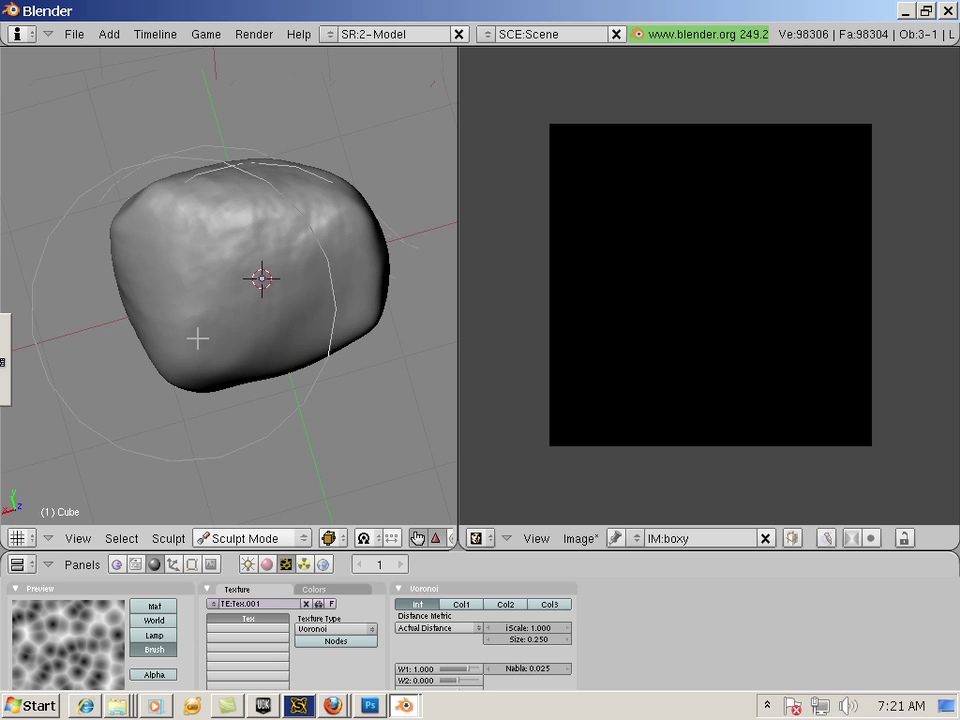
{"action": "mouse_move", "coordinate": [369, 279]}
{"action": "middle_mouse_down"}
{"action": "mouse_move", "coordinate": [344, 180]}
{"action": "mouse_move", "coordinate": [270, 394]}
{"action": "mouse_move", "coordinate": [242, 242]}
{"action": "middle_mouse_up"}
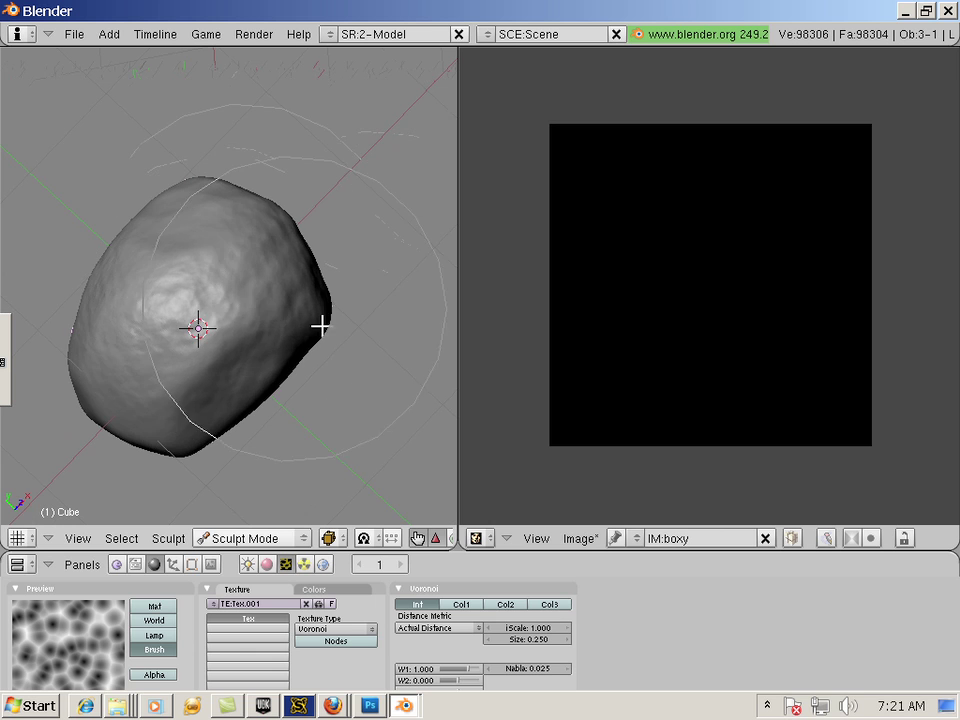
{"action": "mouse_move", "coordinate": [321, 326]}
{"action": "middle_mouse_down"}
{"action": "mouse_move", "coordinate": [175, 191]}
{"action": "mouse_move", "coordinate": [381, 315]}
{"action": "mouse_move", "coordinate": [158, 321]}
{"action": "mouse_move", "coordinate": [171, 392]}
{"action": "mouse_move", "coordinate": [140, 405]}
{"action": "middle_mouse_up"}
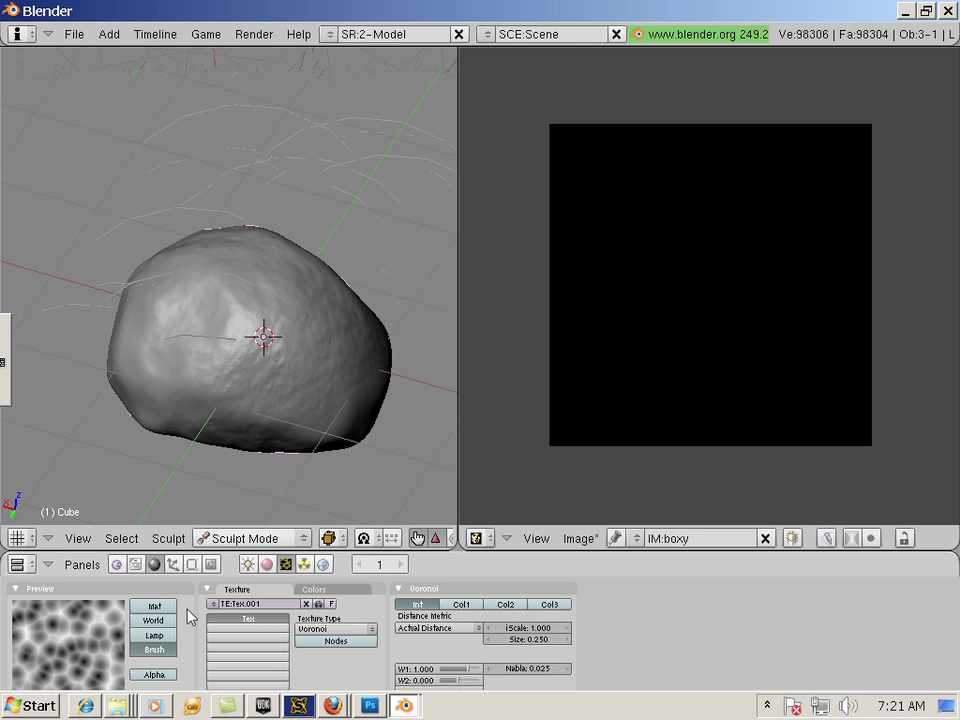
Step: Change the brush texture type to Noise and set the Draw brush to Sub mode with strength 44
{"action": "left_click", "coordinate": [332, 629]}
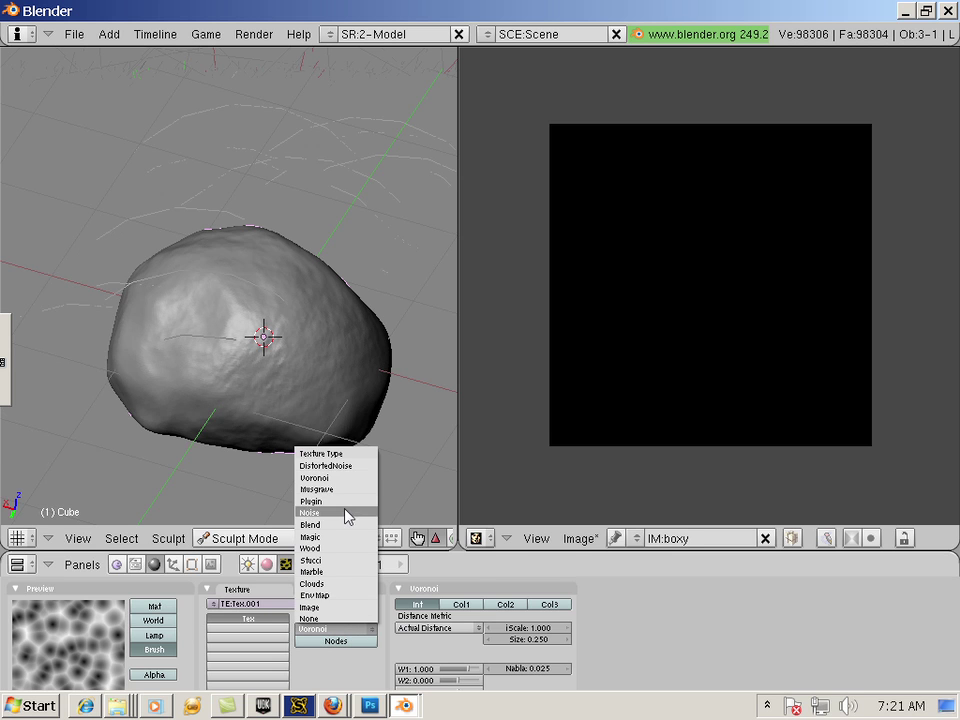
{"action": "left_click", "coordinate": [325, 512]}
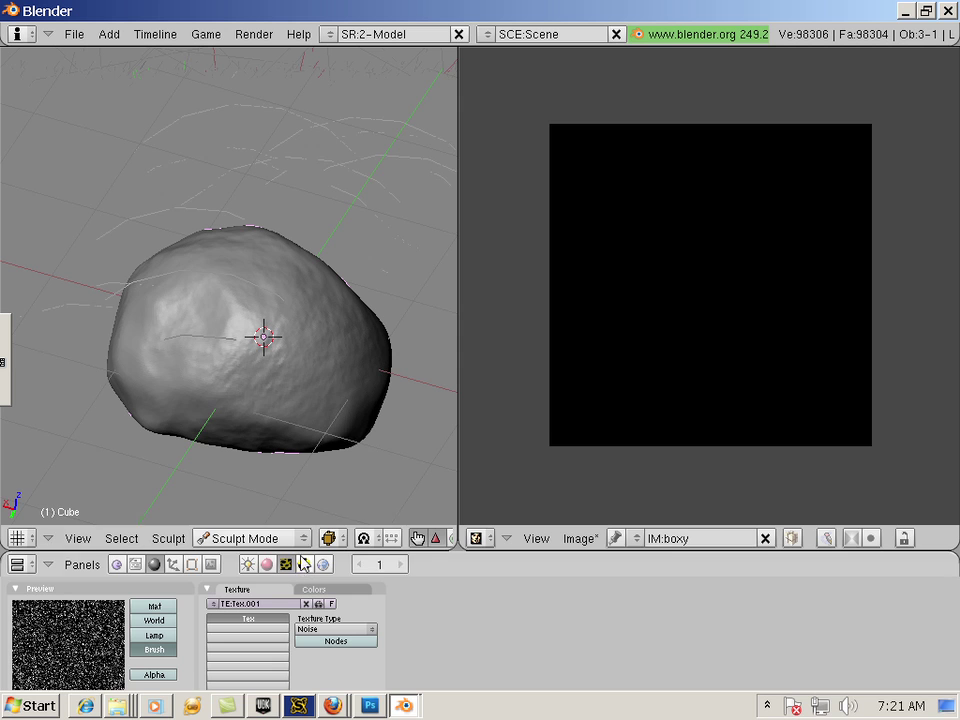
{"action": "left_click", "coordinate": [193, 564]}
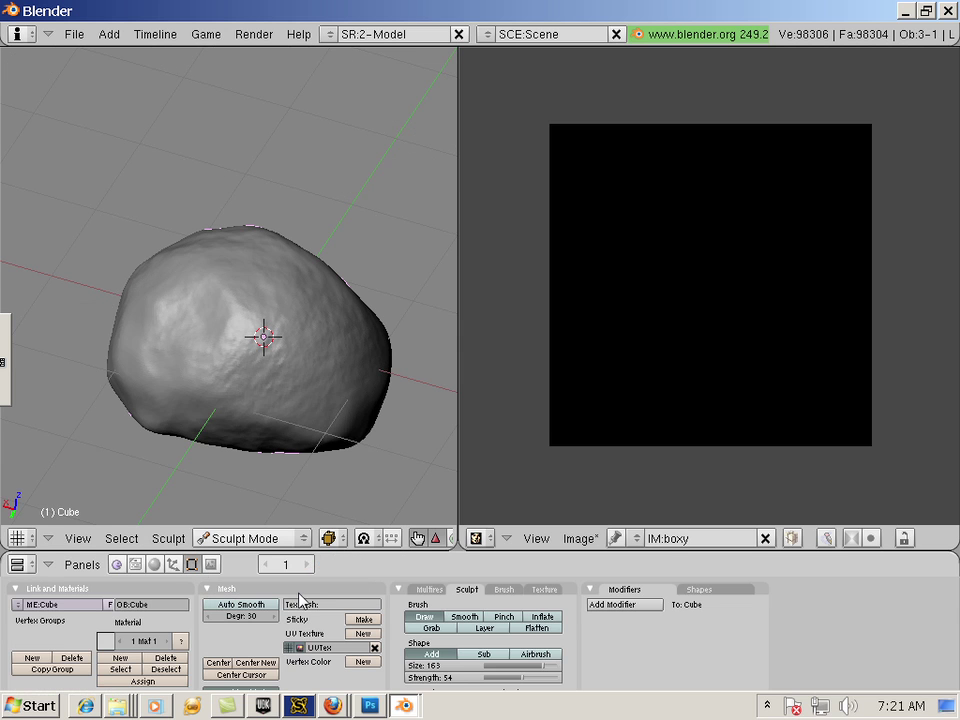
{"action": "left_click", "coordinate": [473, 656]}
{"action": "left_click_drag", "start_coordinate": [510, 684], "coordinate": [502, 684]}
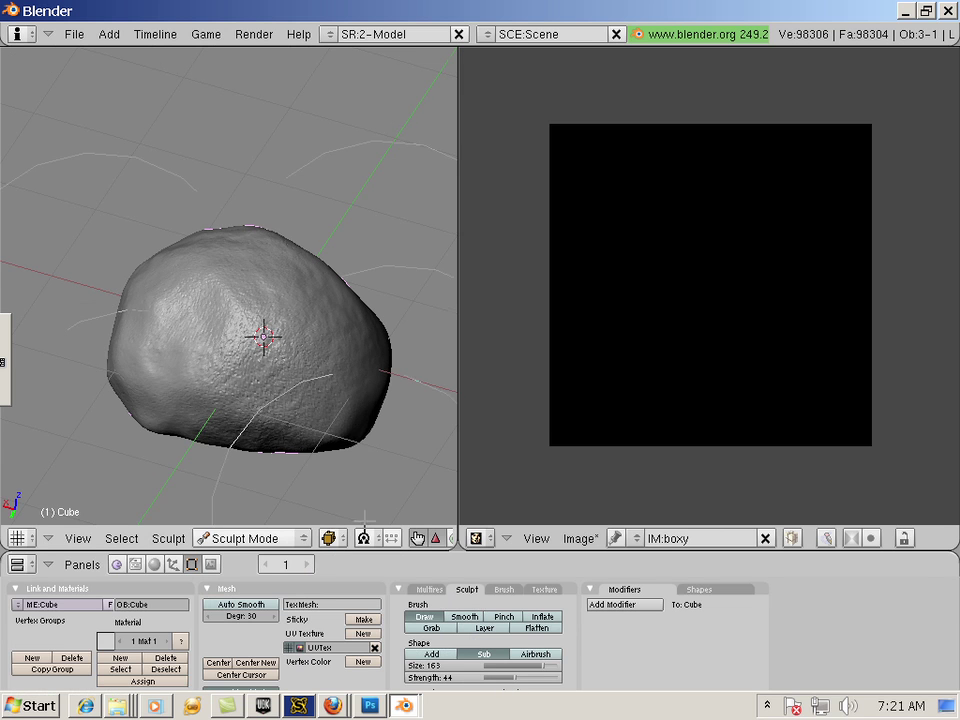
Step: Carve fine noise pitting into all sides of the rock and widen the 3D view
{"action": "mouse_move", "coordinate": [313, 233]}
{"action": "middle_mouse_down"}
{"action": "mouse_move", "coordinate": [300, 330]}
{"action": "mouse_move", "coordinate": [328, 285]}
{"action": "middle_mouse_up"}
{"action": "mouse_move", "coordinate": [264, 471]}
{"action": "middle_mouse_down"}
{"action": "mouse_move", "coordinate": [290, 340]}
{"action": "mouse_move", "coordinate": [217, 278]}
{"action": "middle_mouse_up"}
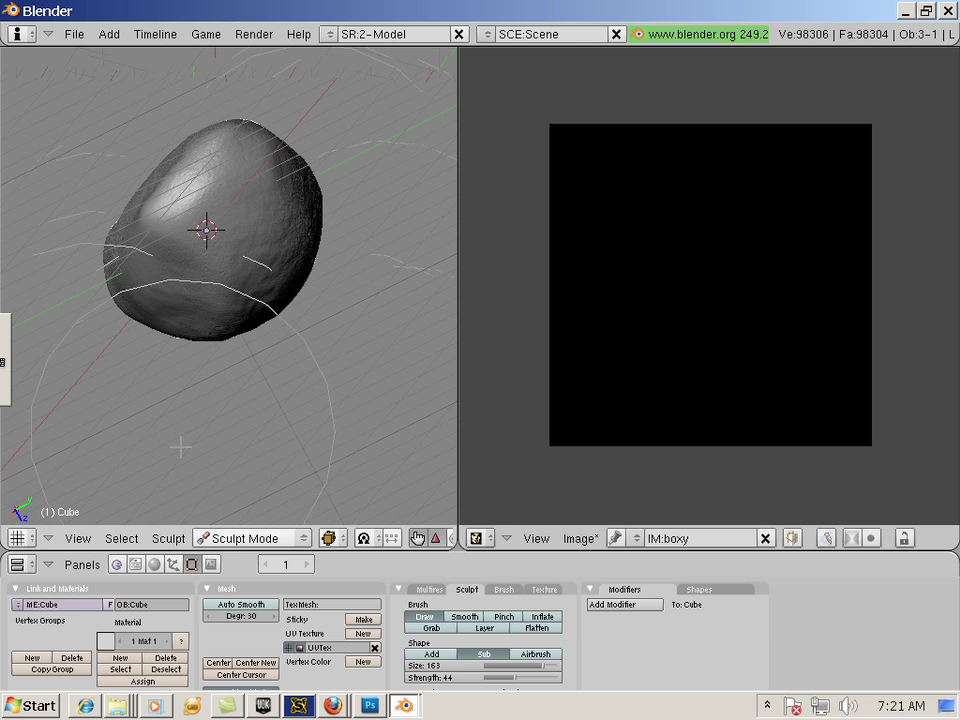
{"action": "mouse_move", "coordinate": [180, 446]}
{"action": "middle_mouse_down"}
{"action": "mouse_move", "coordinate": [249, 210]}
{"action": "mouse_move", "coordinate": [309, 450]}
{"action": "mouse_move", "coordinate": [321, 294]}
{"action": "mouse_move", "coordinate": [240, 250]}
{"action": "mouse_move", "coordinate": [156, 236]}
{"action": "mouse_move", "coordinate": [361, 437]}
{"action": "mouse_move", "coordinate": [310, 330]}
{"action": "mouse_move", "coordinate": [257, 429]}
{"action": "mouse_move", "coordinate": [274, 463]}
{"action": "middle_mouse_up"}
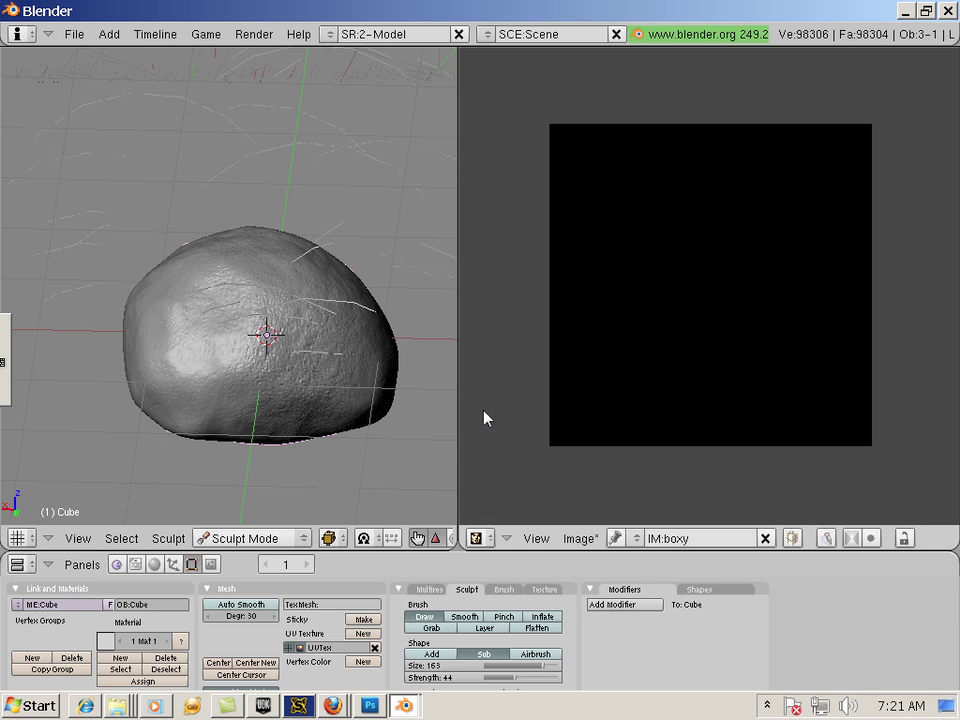
{"action": "left_click_drag", "start_coordinate": [459, 400], "coordinate": [607, 403]}
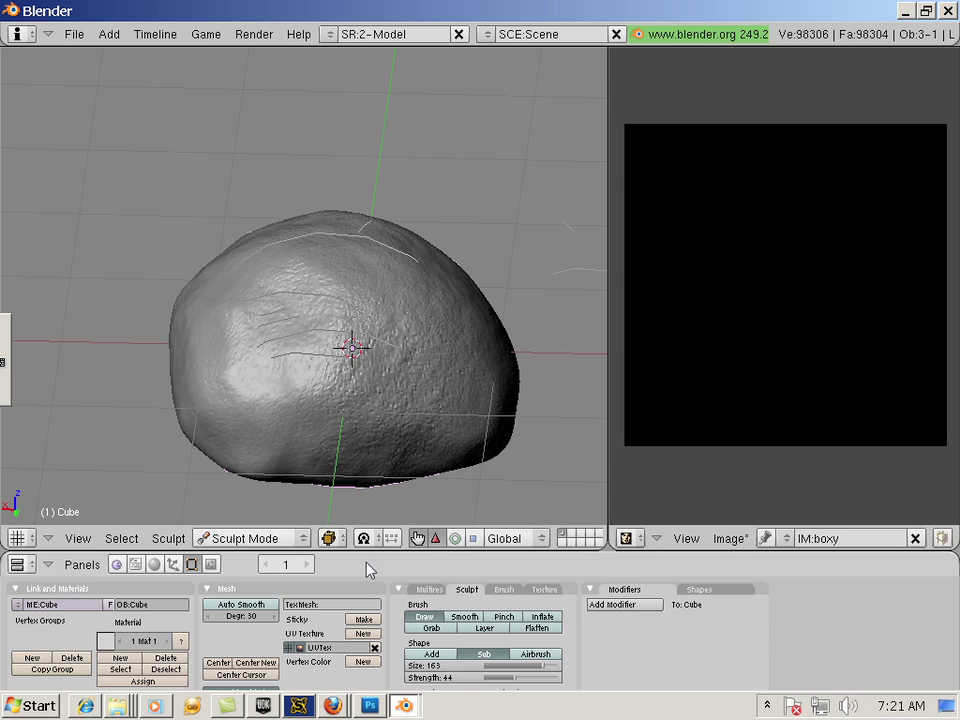
Step: Switch to Object Mode, duplicate the rock in place and move the duplicate to another layer
{"action": "left_click", "coordinate": [292, 540]}
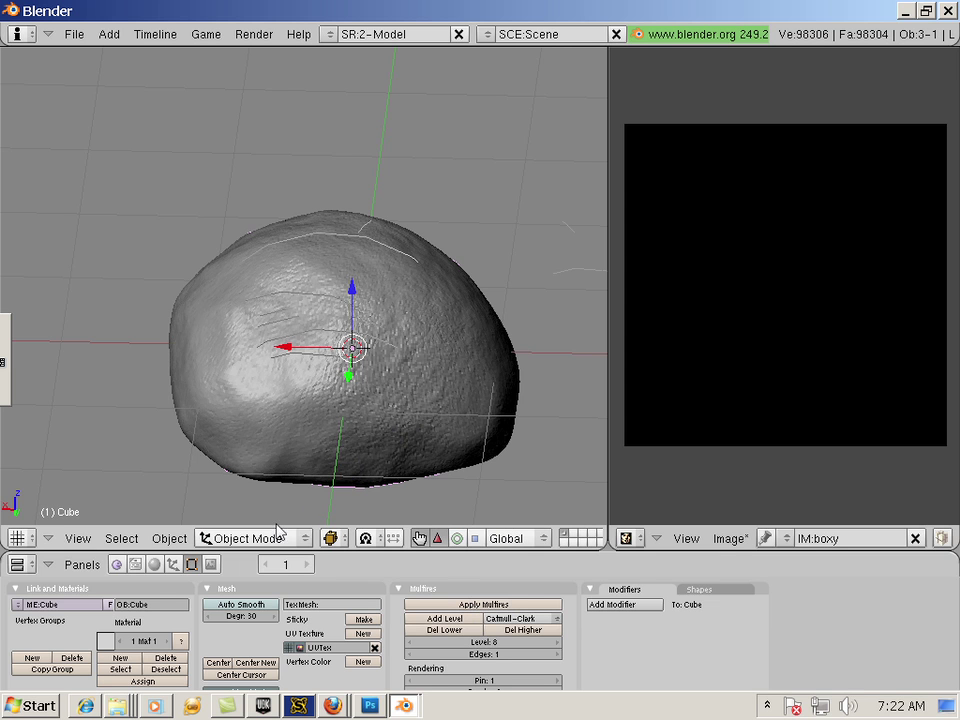
{"action": "left_click", "coordinate": [168, 539]}
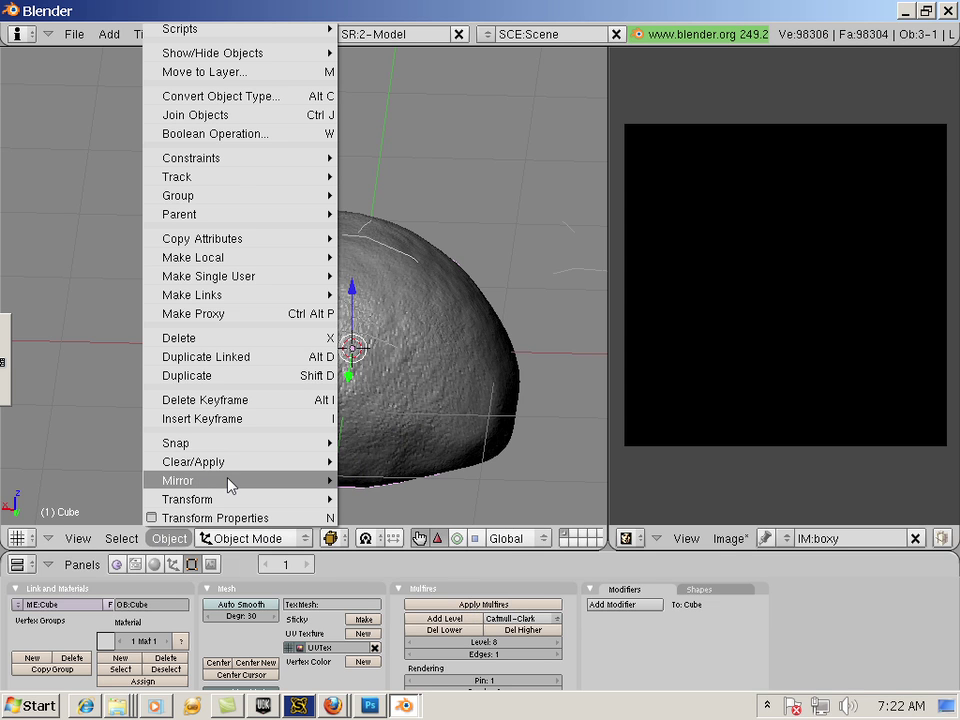
{"action": "left_click", "coordinate": [233, 376]}
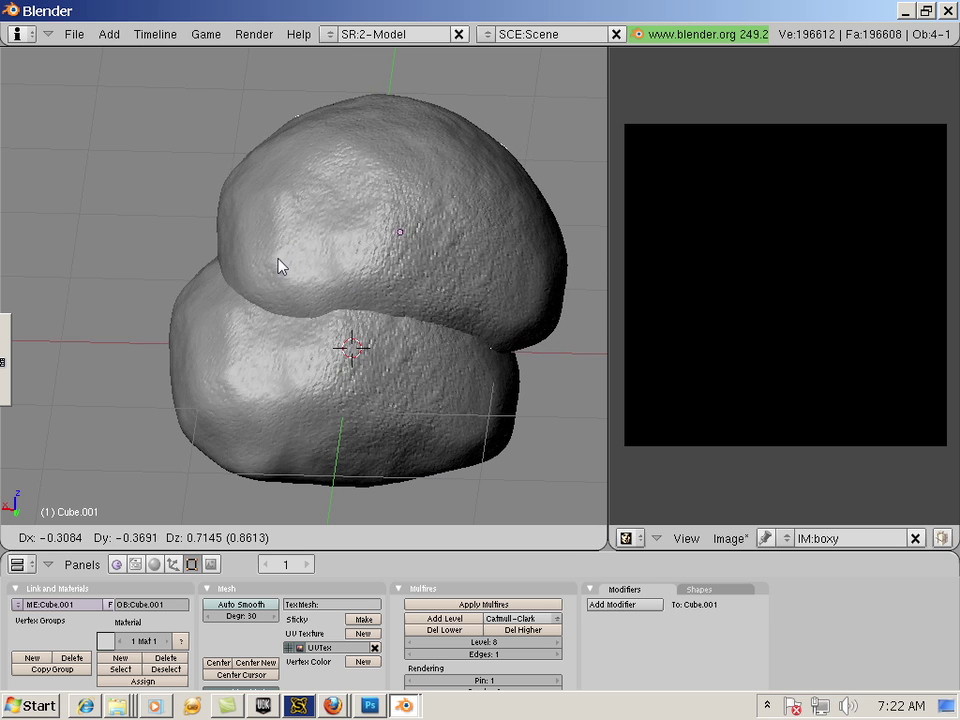
{"action": "right_click", "coordinate": [278, 266]}
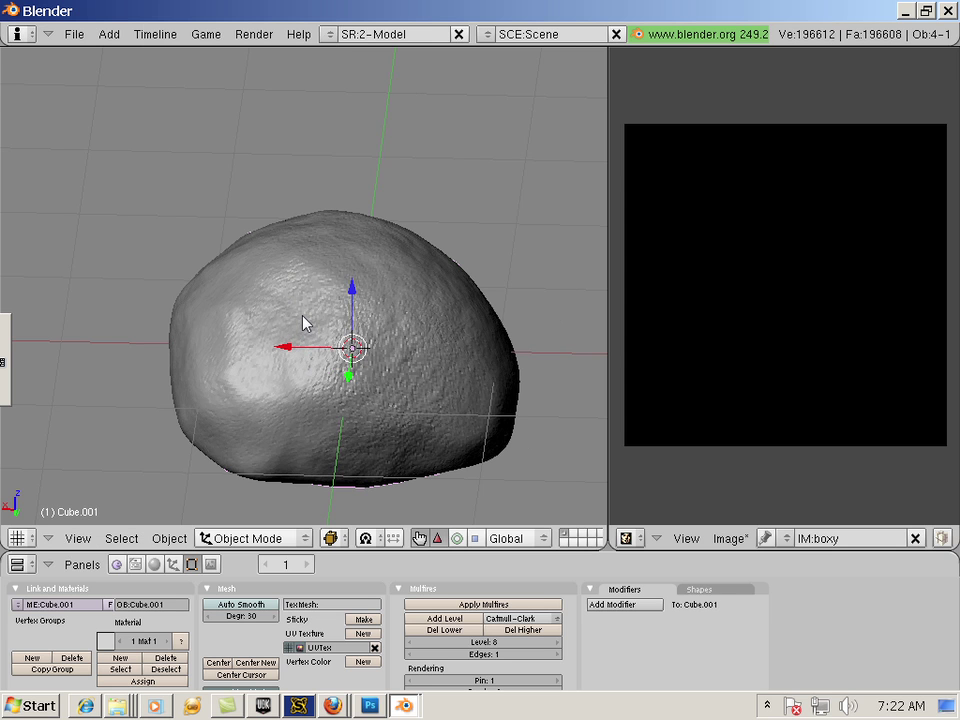
{"action": "key", "text": "m"}
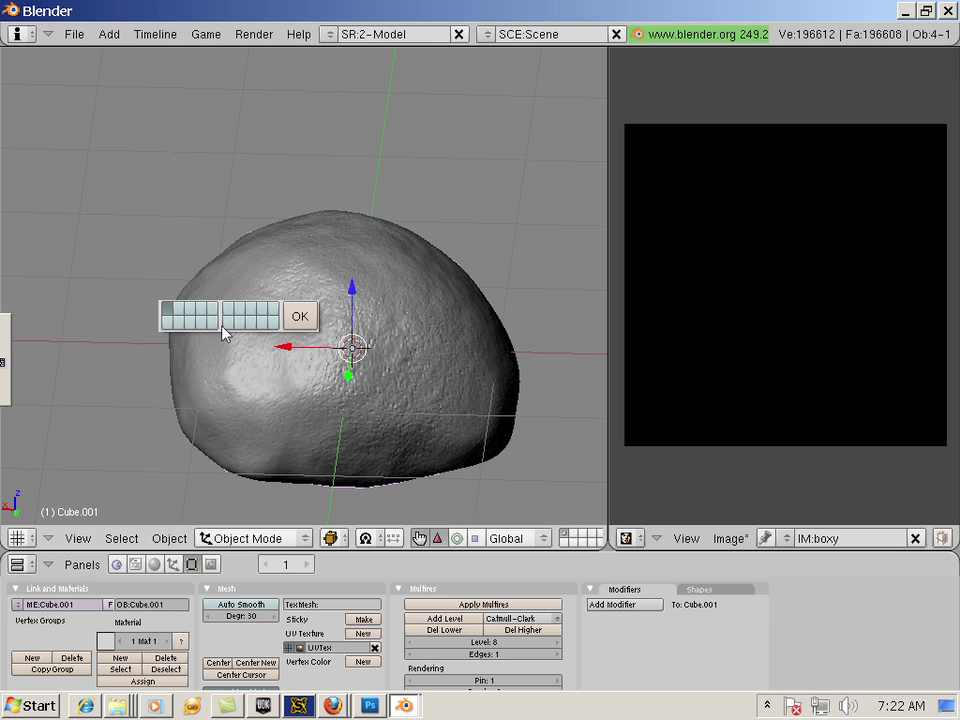
{"action": "left_click", "coordinate": [299, 317]}
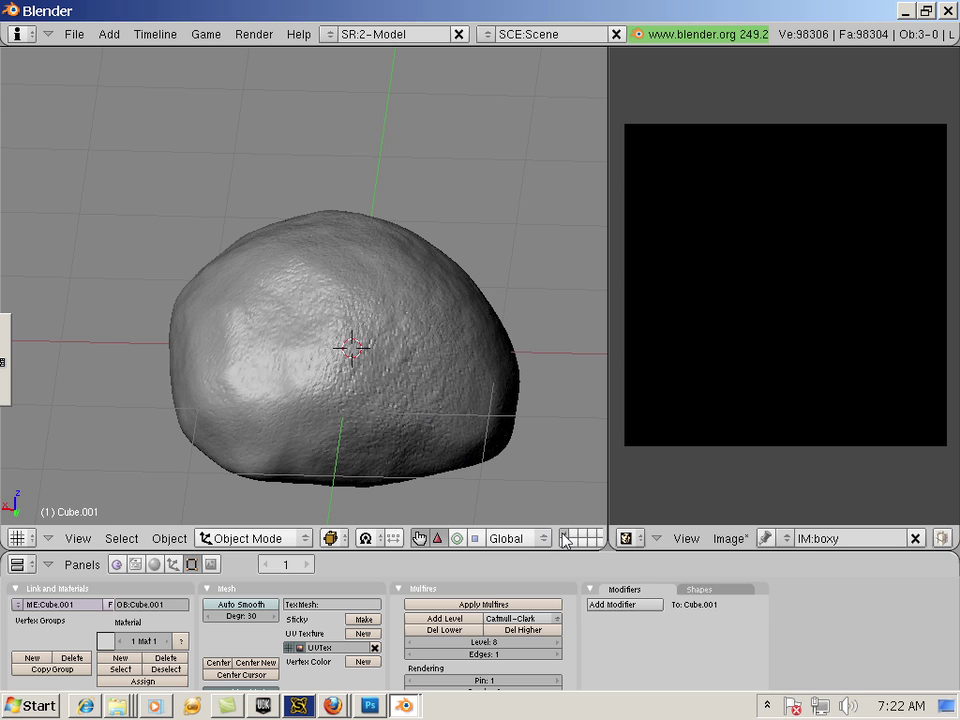
Step: Select the original rock and lower its multires level to 5
{"action": "right_click", "coordinate": [450, 440]}
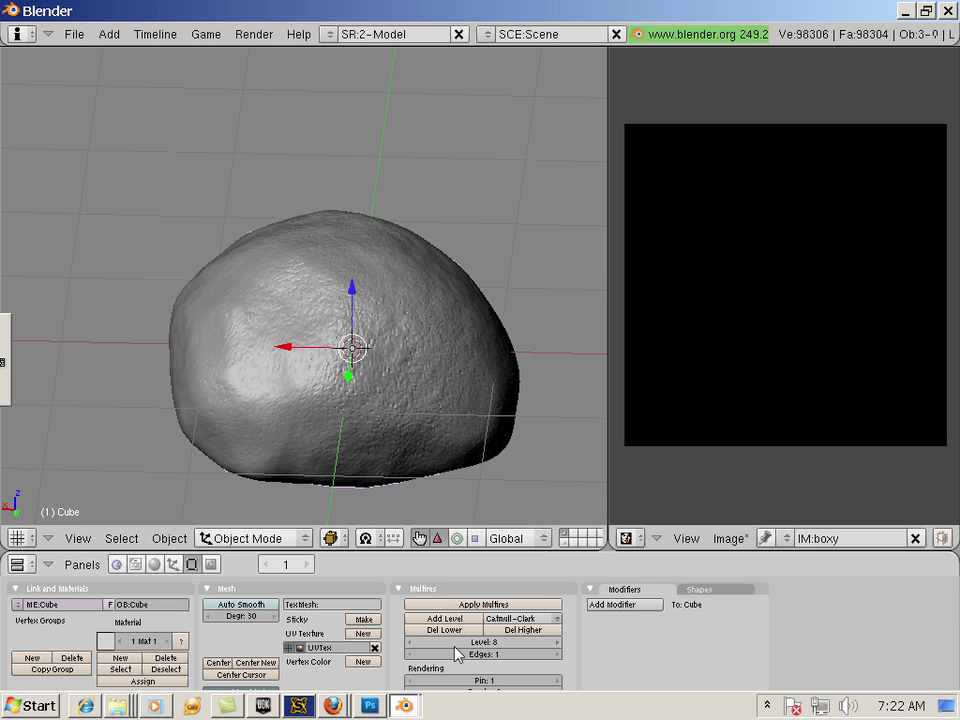
{"action": "left_click", "coordinate": [410, 643]}
{"action": "left_click", "coordinate": [410, 643]}
{"action": "left_click", "coordinate": [410, 643]}
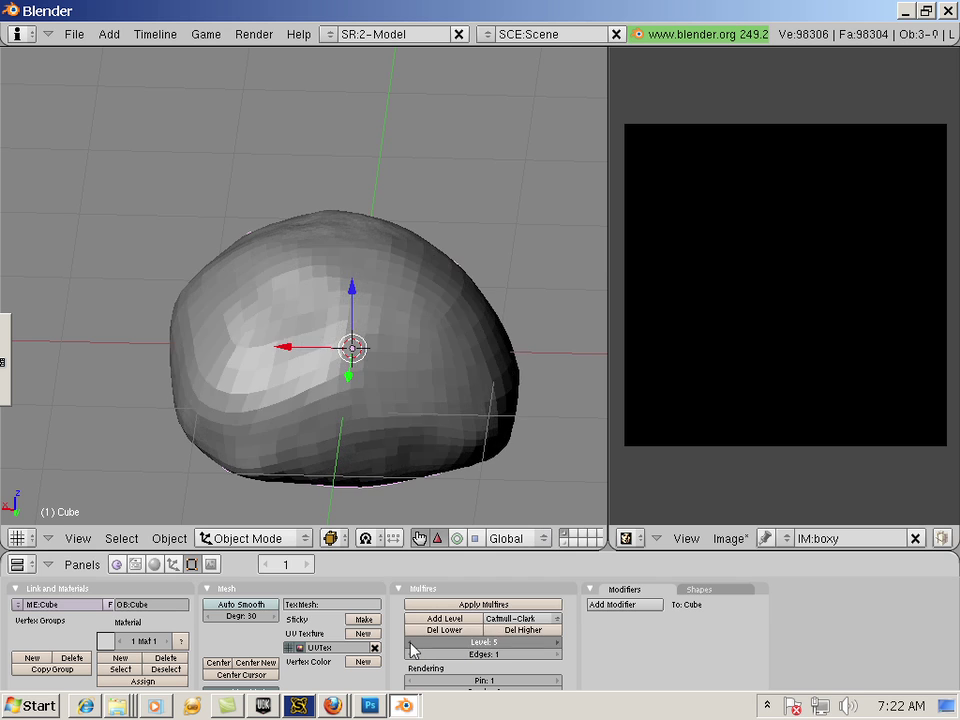
Step: Lower the original rock's multires level to 2 and delete its higher levels
{"action": "left_click", "coordinate": [410, 643]}
{"action": "left_click", "coordinate": [410, 643]}
{"action": "left_click", "coordinate": [410, 643]}
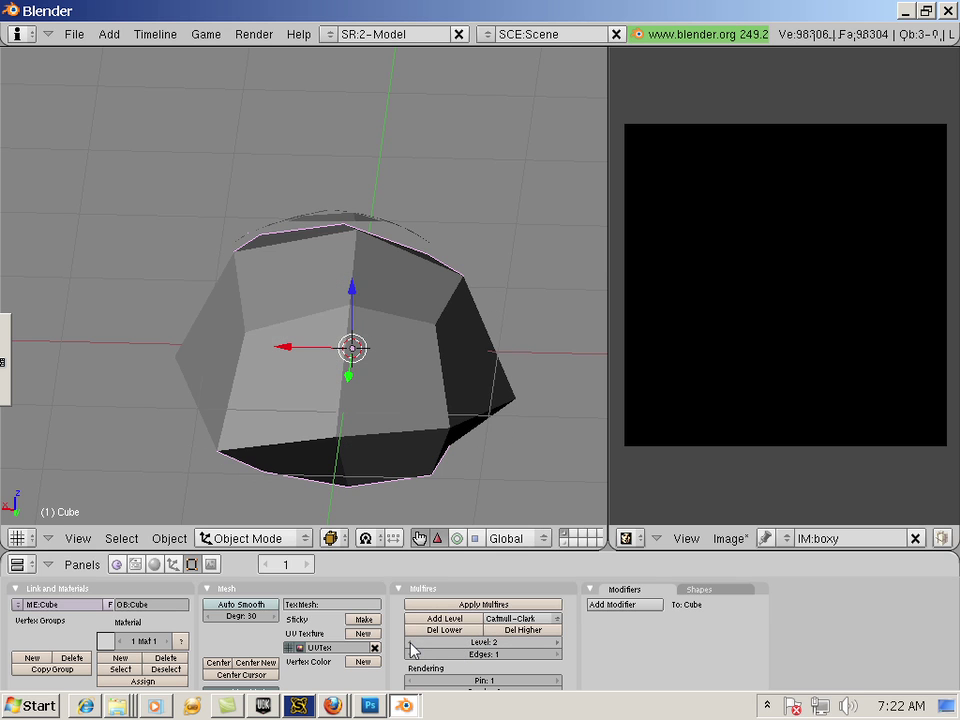
{"action": "left_click", "coordinate": [508, 631]}
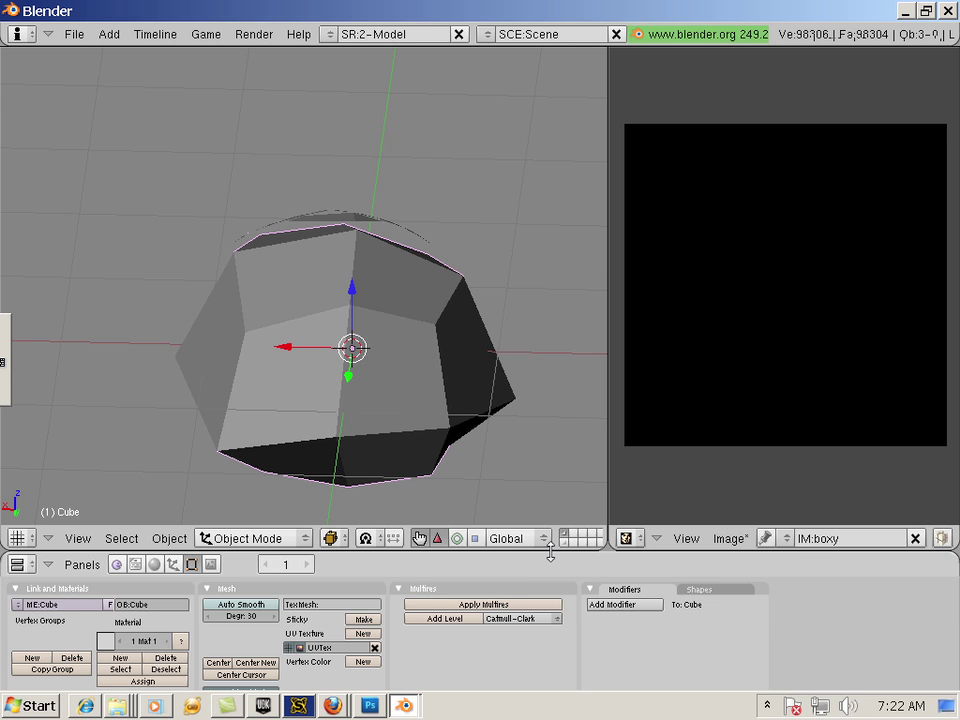
Step: Display the detailed duplicate's layer, select the duplicate and delete its lower multires levels
{"action": "key", "text": "shift+d"}
{"action": "key", "text": "Escape"}
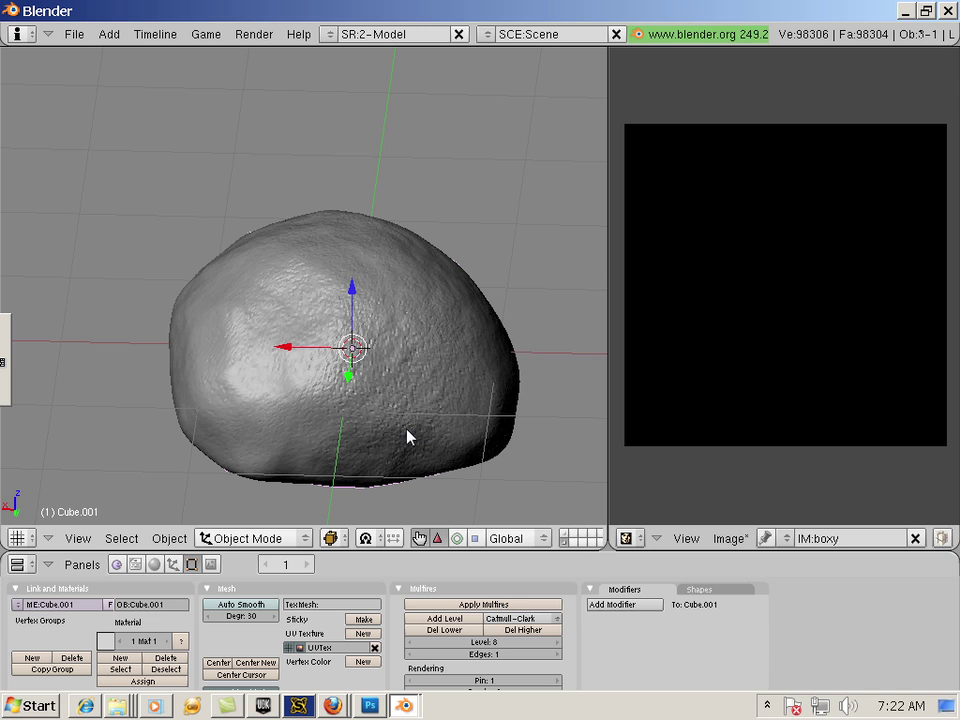
{"action": "left_click", "coordinate": [441, 630]}
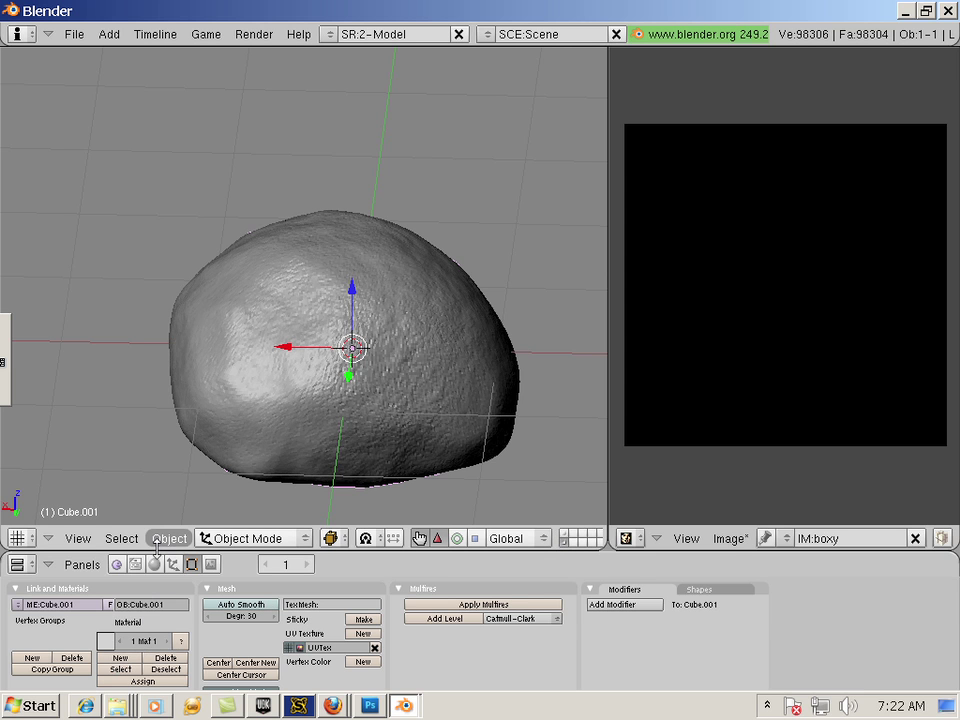
Step: Apply smooth shading to the high-resolution rock and to the low-resolution rock on its own layer
{"action": "left_click_drag", "start_coordinate": [156, 550], "coordinate": [152, 494]}
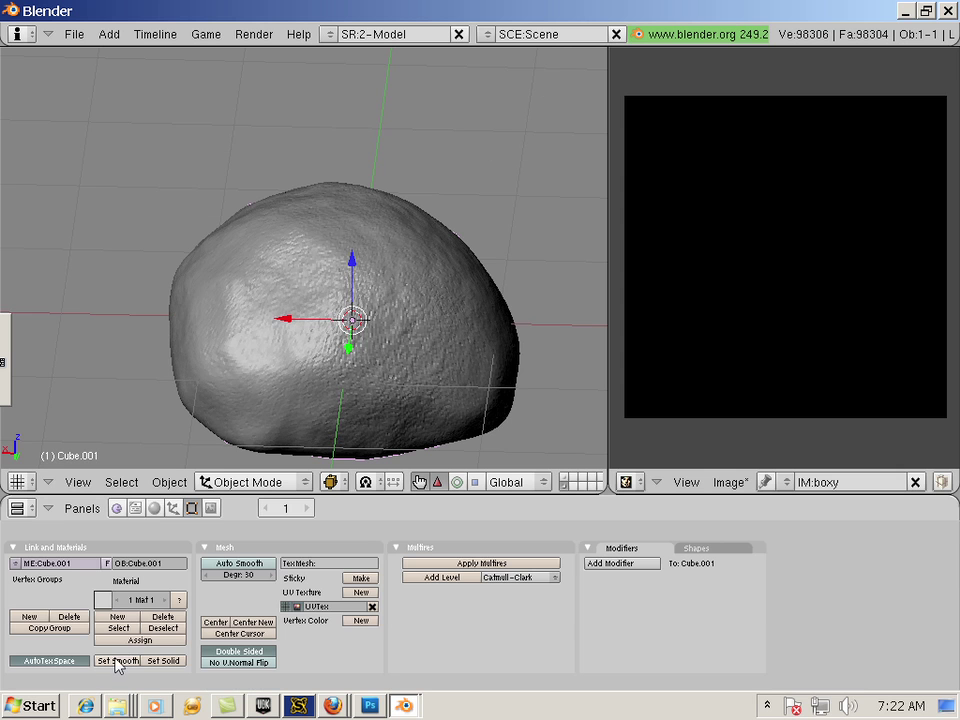
{"action": "left_click", "coordinate": [118, 661]}
{"action": "left_click", "coordinate": [564, 477]}
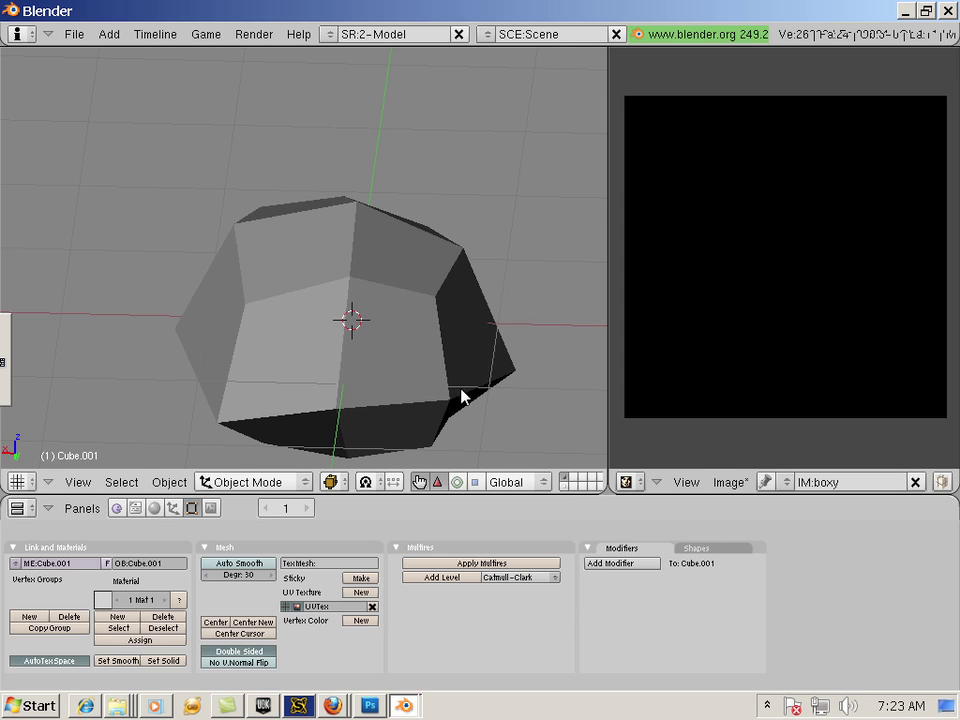
{"action": "right_click", "coordinate": [447, 381]}
{"action": "left_click", "coordinate": [118, 661]}
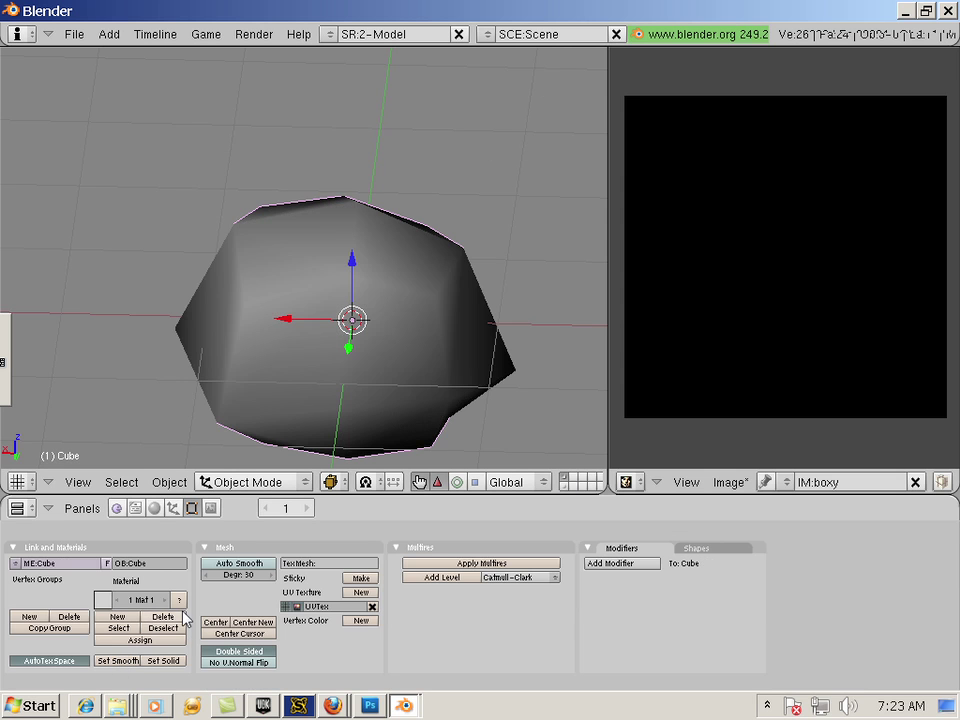
Step: Return to the detailed rock's layer, select that rock and open the scene's bake settings
{"action": "left_click", "coordinate": [565, 488]}
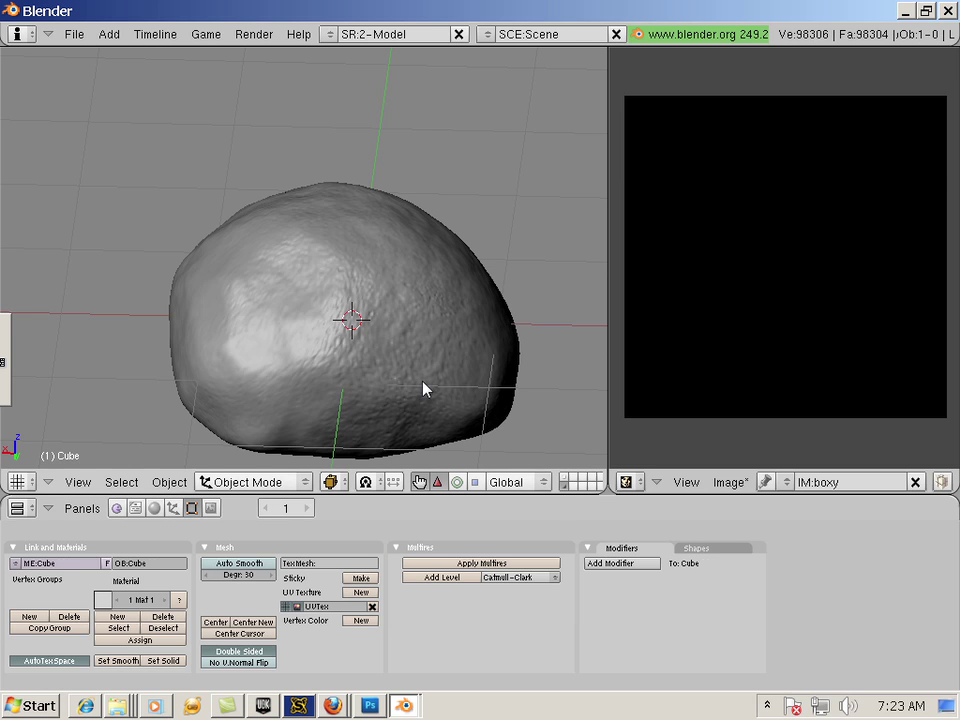
{"action": "right_click", "coordinate": [424, 388]}
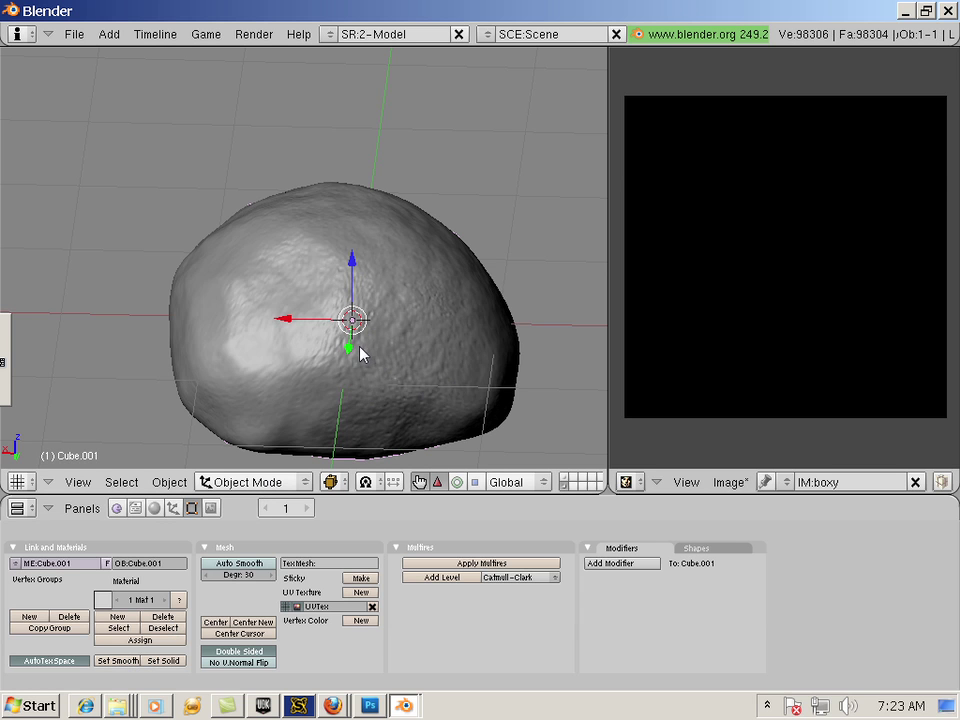
{"action": "left_click", "coordinate": [211, 508]}
{"action": "left_click", "coordinate": [501, 550]}
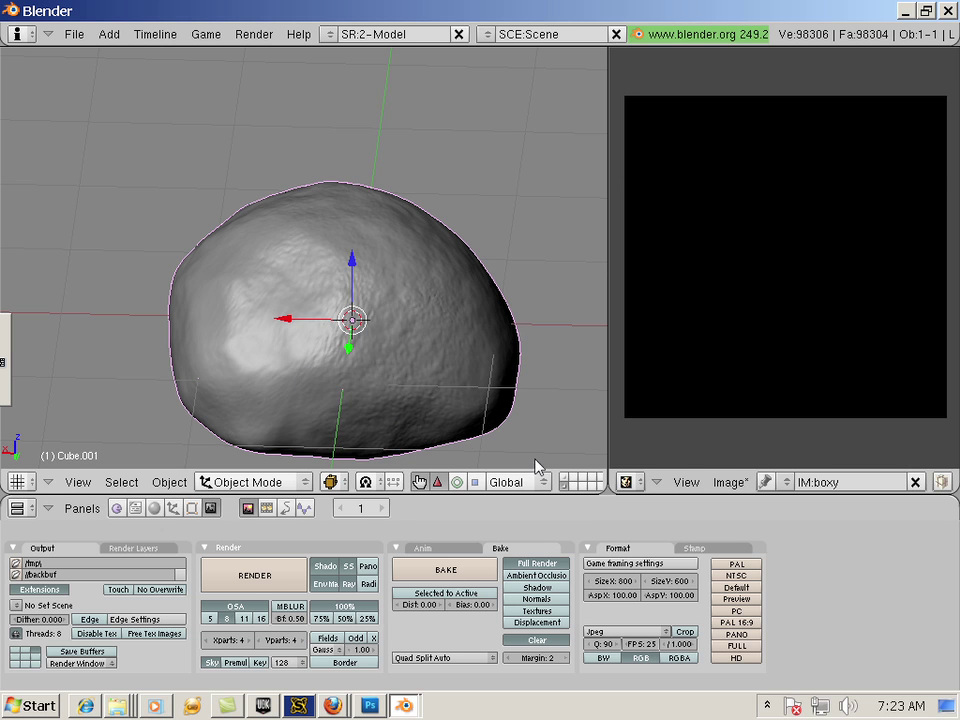
Step: Display both rock layers together, with the high-resolution rock selected and the low-resolution rock as the active object
{"action": "left_click", "coordinate": [565, 477]}
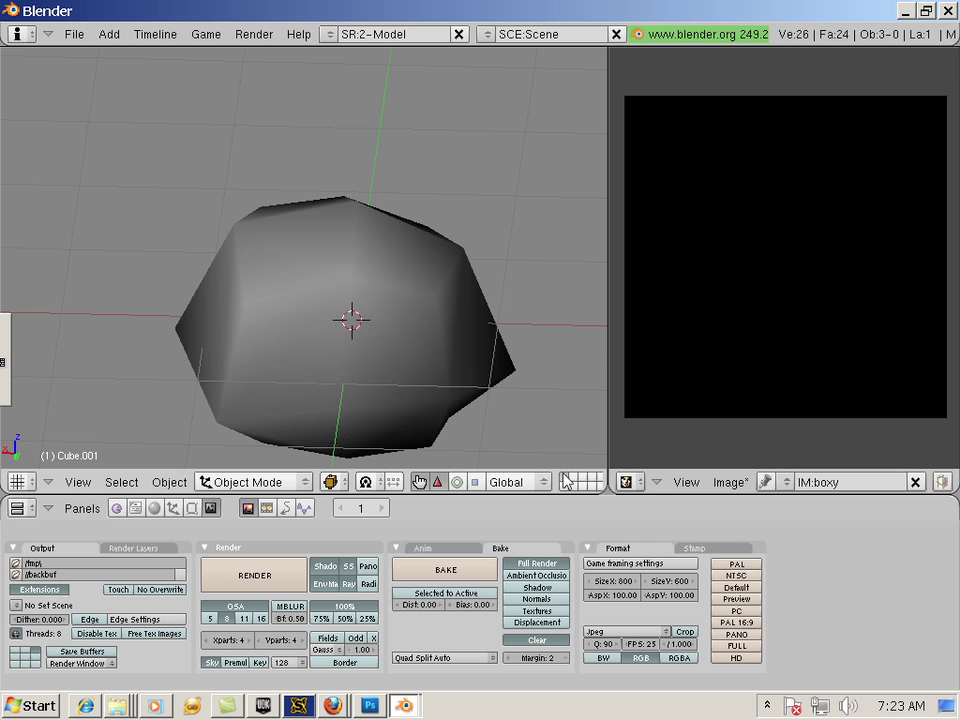
{"action": "left_click", "coordinate": [565, 478]}
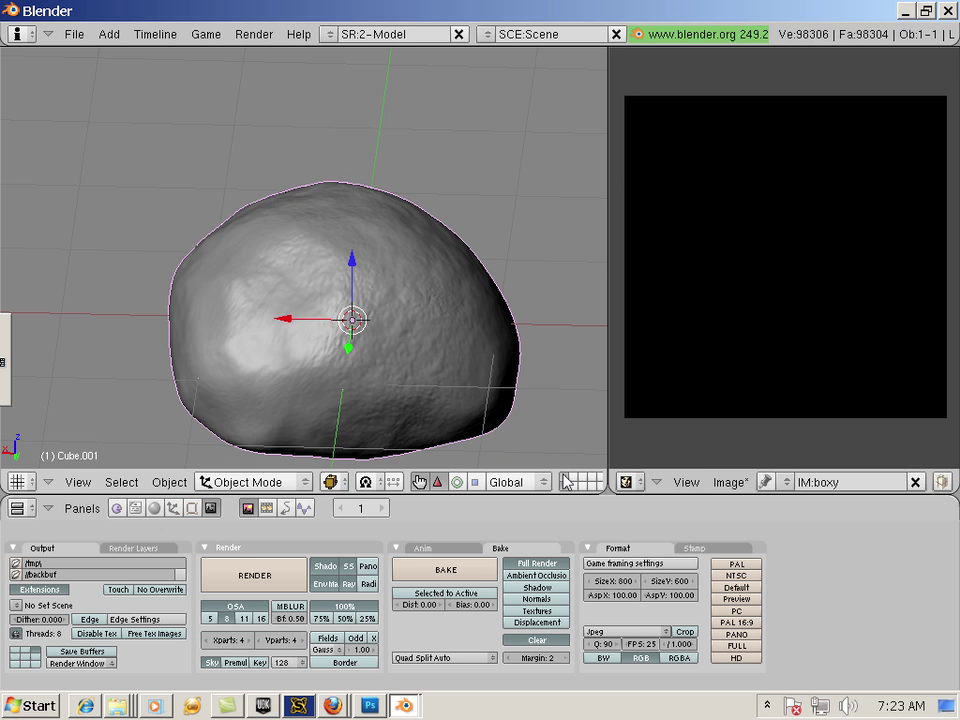
{"action": "key", "text": "1"}
{"action": "right_click", "coordinate": [420, 378]}
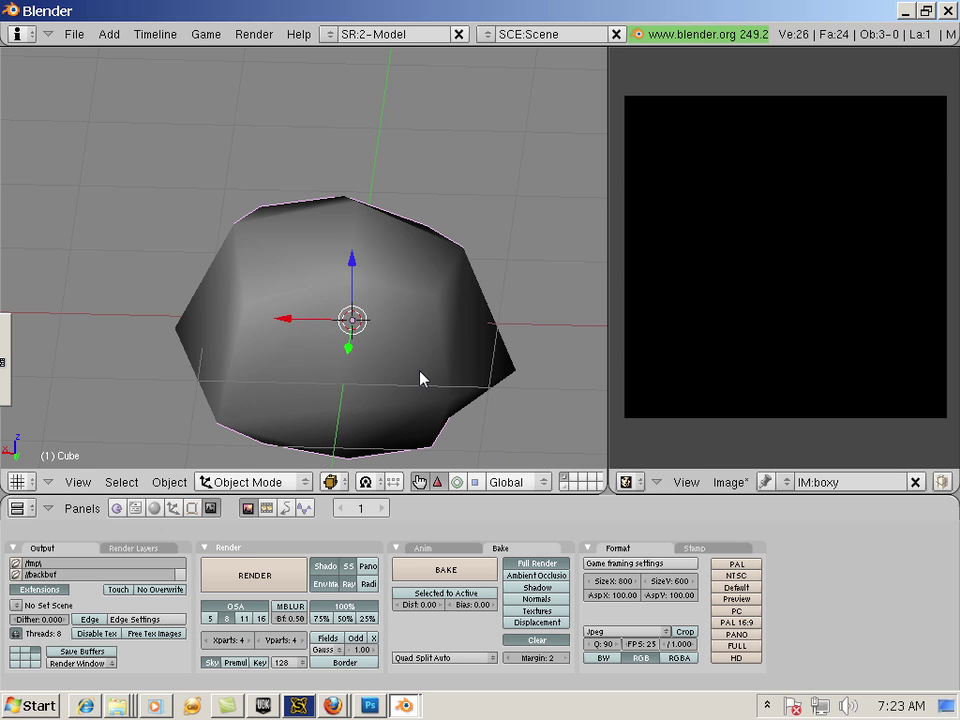
{"action": "left_click", "coordinate": [562, 483], "text": "shift"}
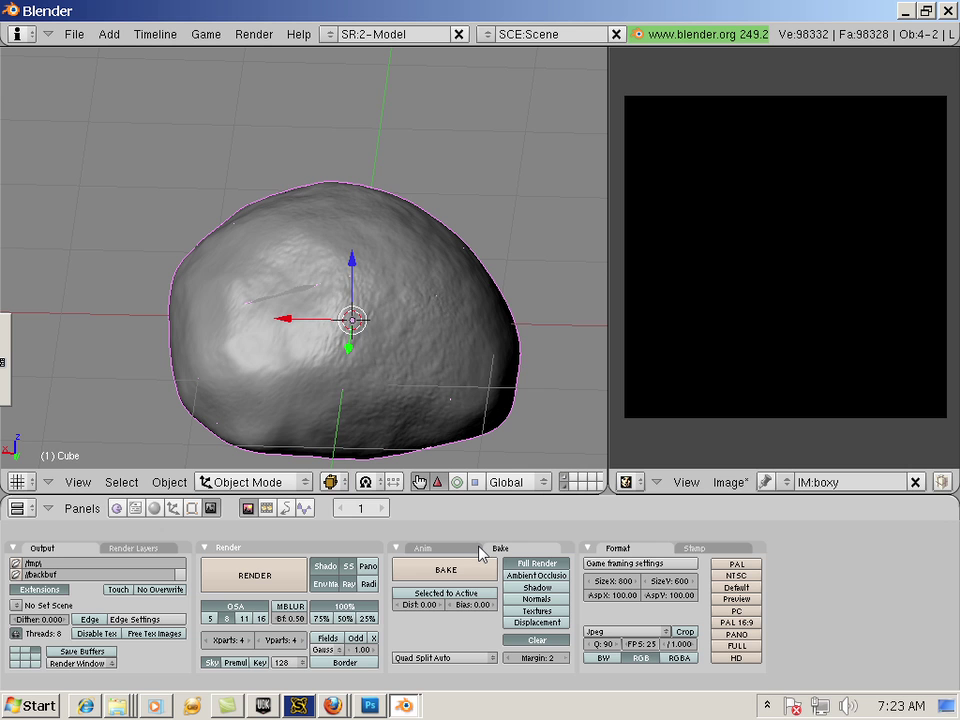
Step: Enable Selected to Active and bake a Normals map in Camera space
{"action": "left_click", "coordinate": [454, 593]}
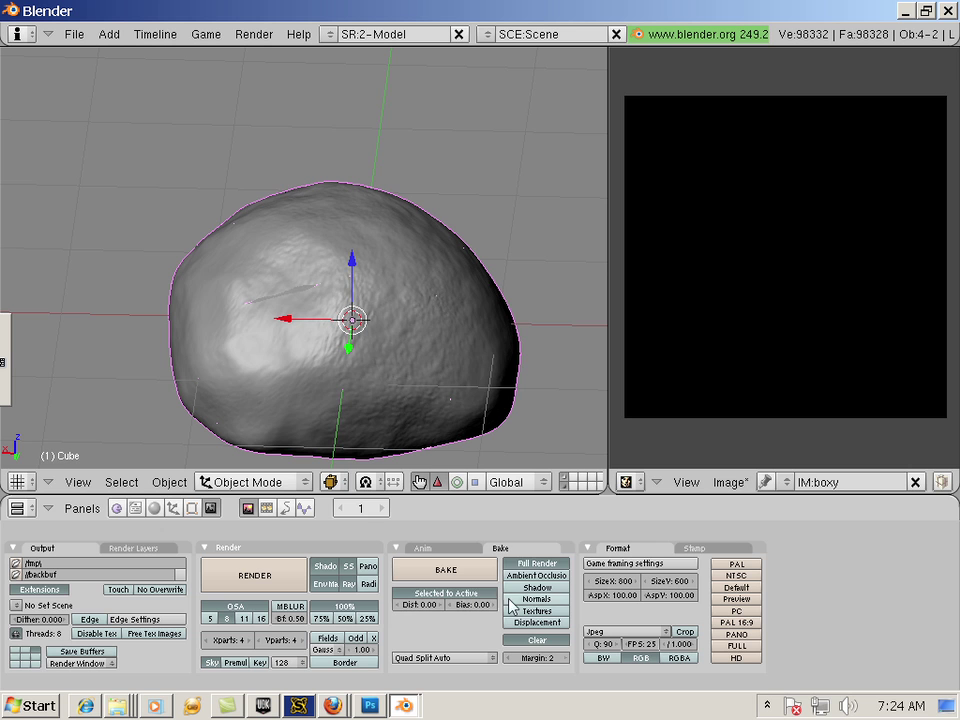
{"action": "left_click", "coordinate": [527, 599]}
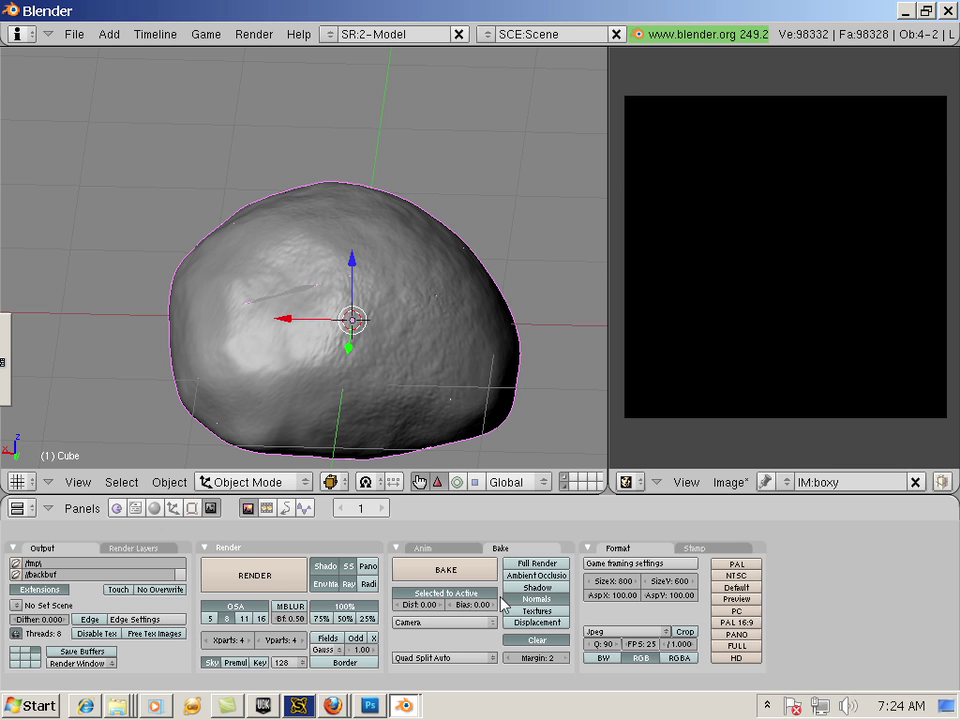
{"action": "left_click", "coordinate": [446, 571]}
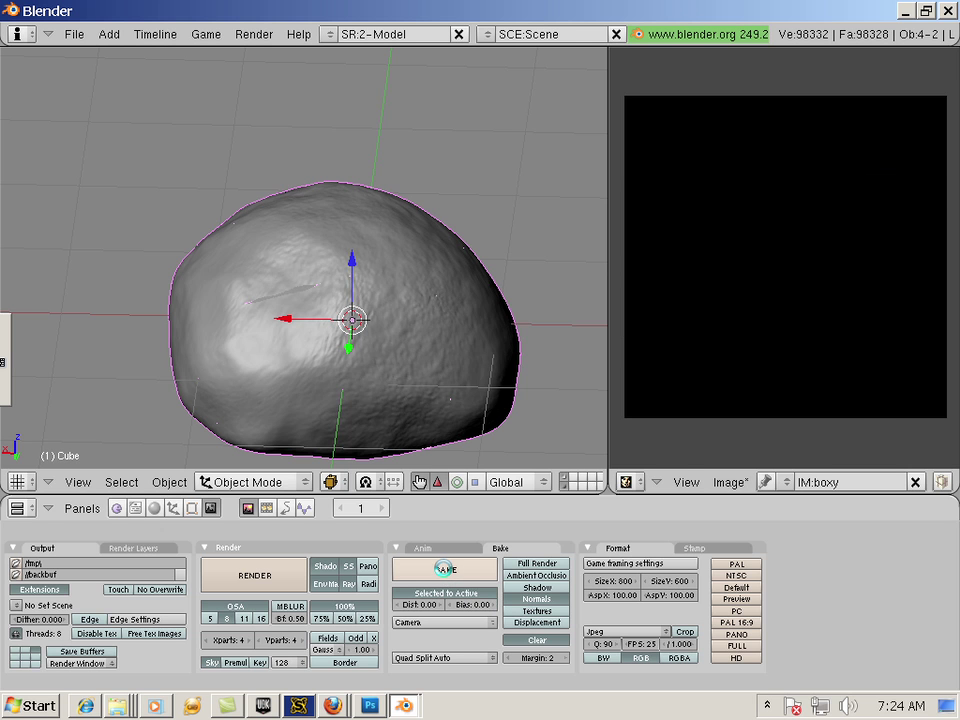
Step: Change the normal space to Tangent and bake the normal map again
{"action": "left_click", "coordinate": [443, 624]}
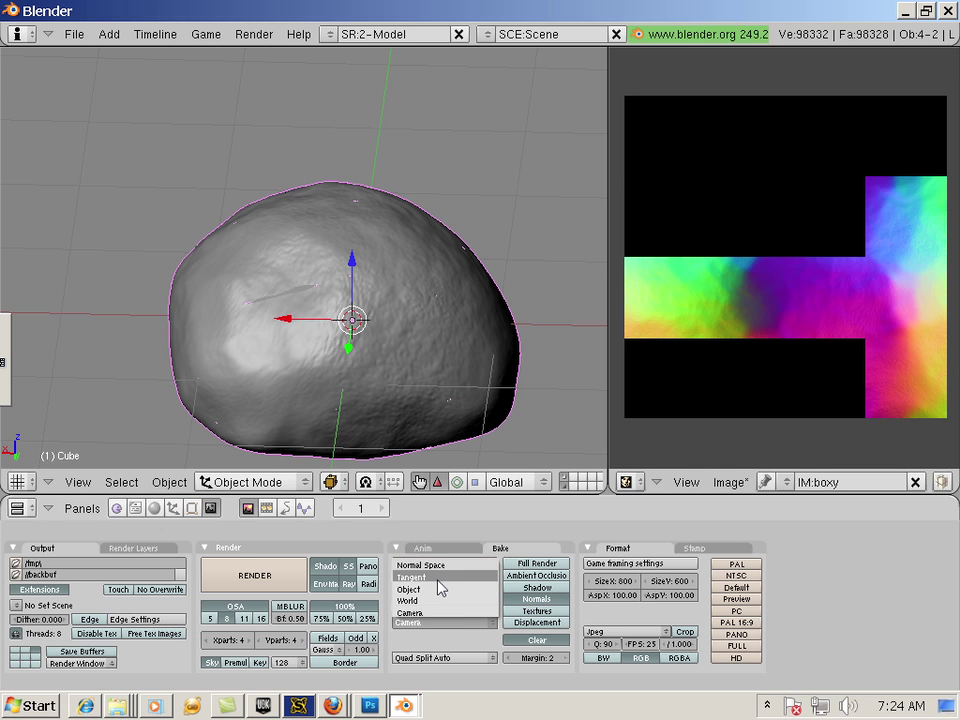
{"action": "left_click", "coordinate": [438, 578]}
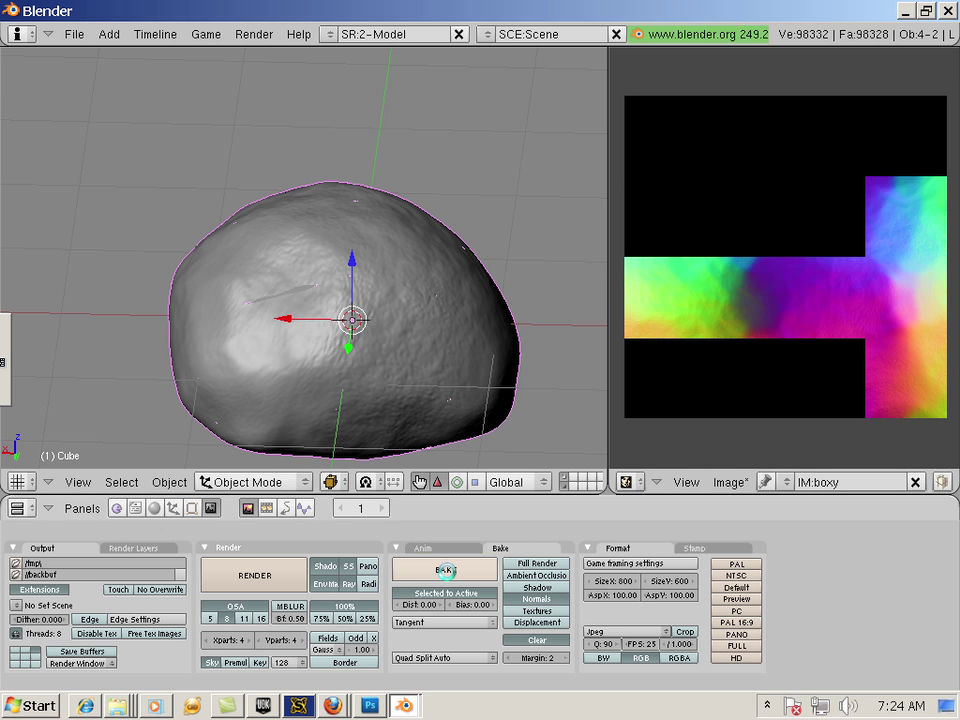
{"action": "left_click", "coordinate": [446, 566]}
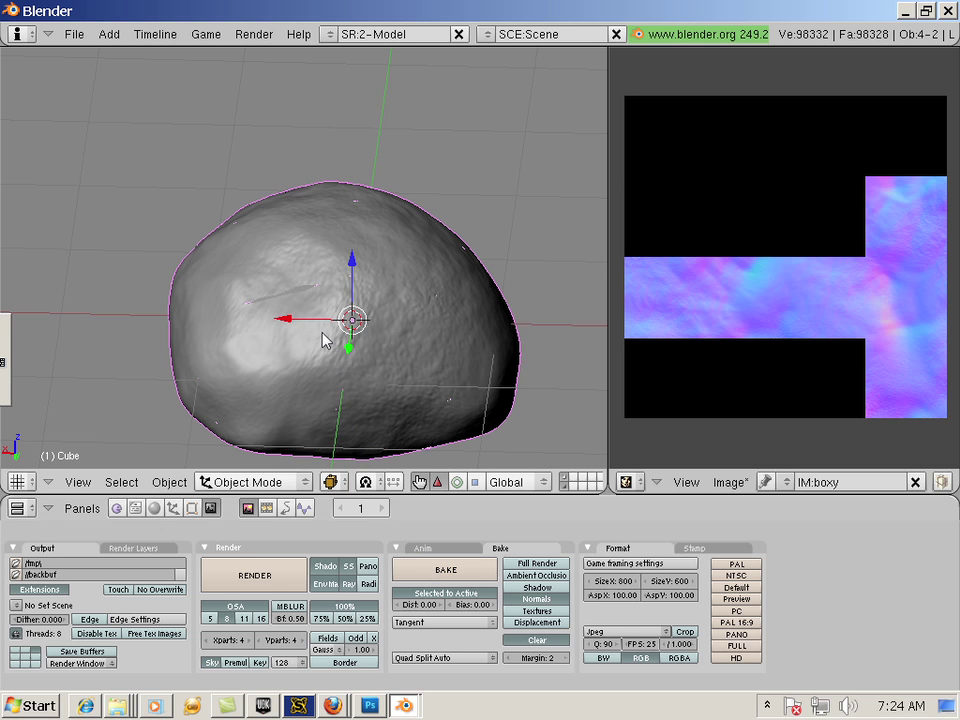
Step: Show only the low-resolution rock's layer and start a Wavefront OBJ export
{"action": "left_click", "coordinate": [565, 478]}
{"action": "left_click", "coordinate": [564, 487]}
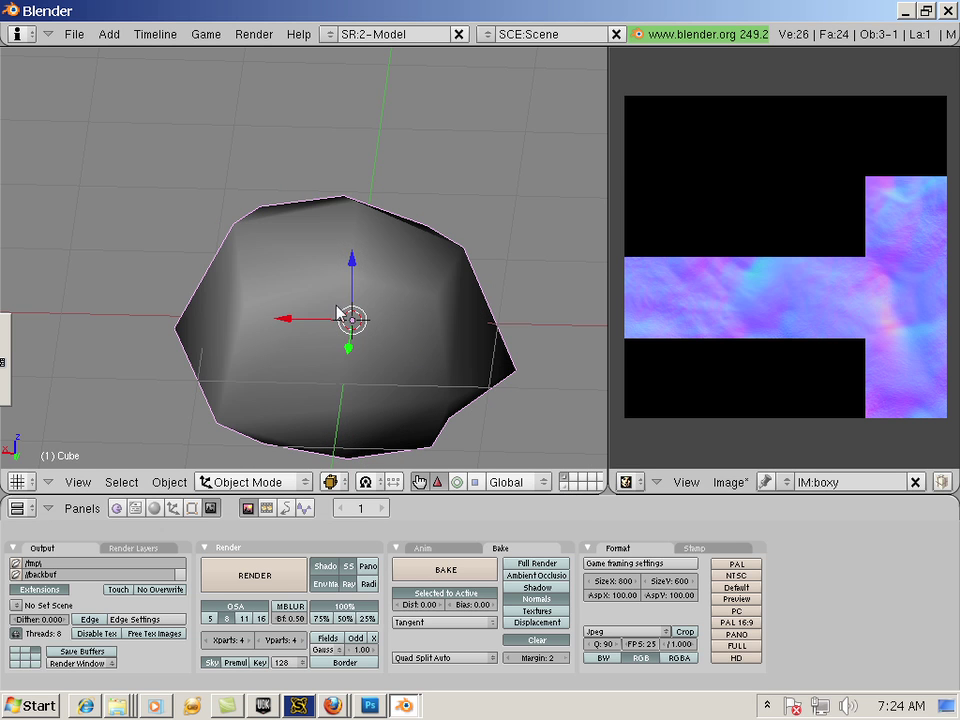
{"action": "left_click", "coordinate": [75, 34]}
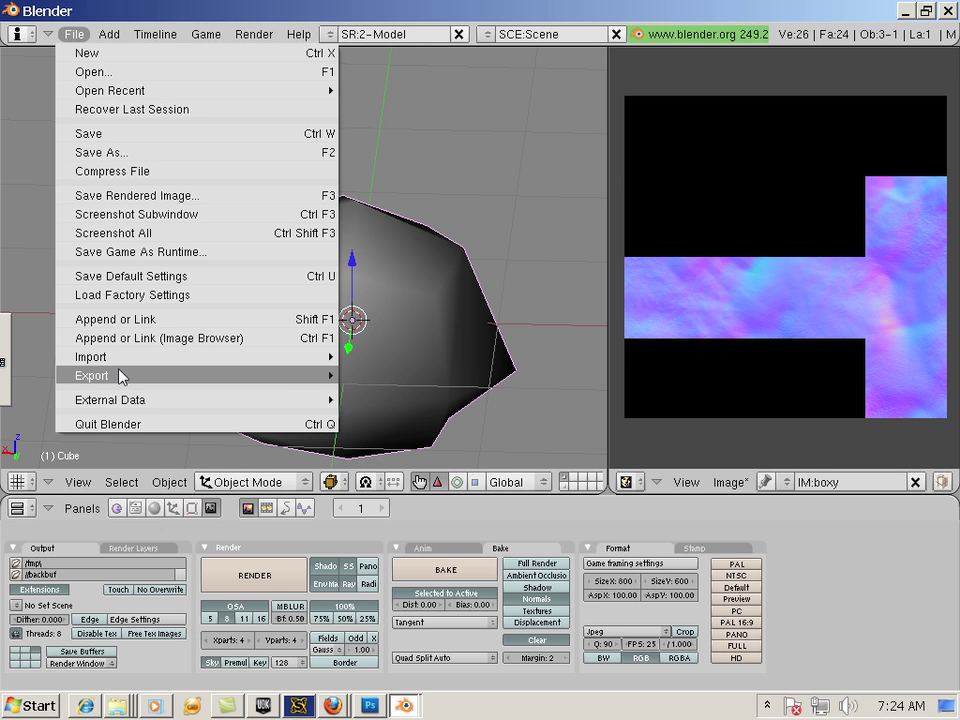
{"action": "mouse_move", "coordinate": [300, 376]}
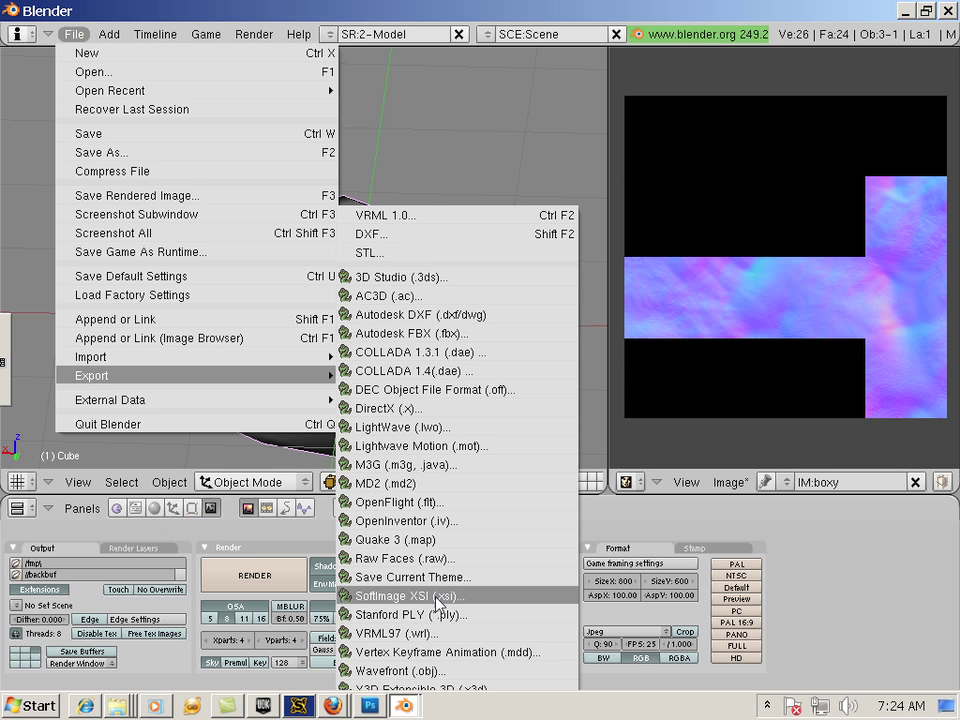
{"action": "left_click", "coordinate": [430, 676]}
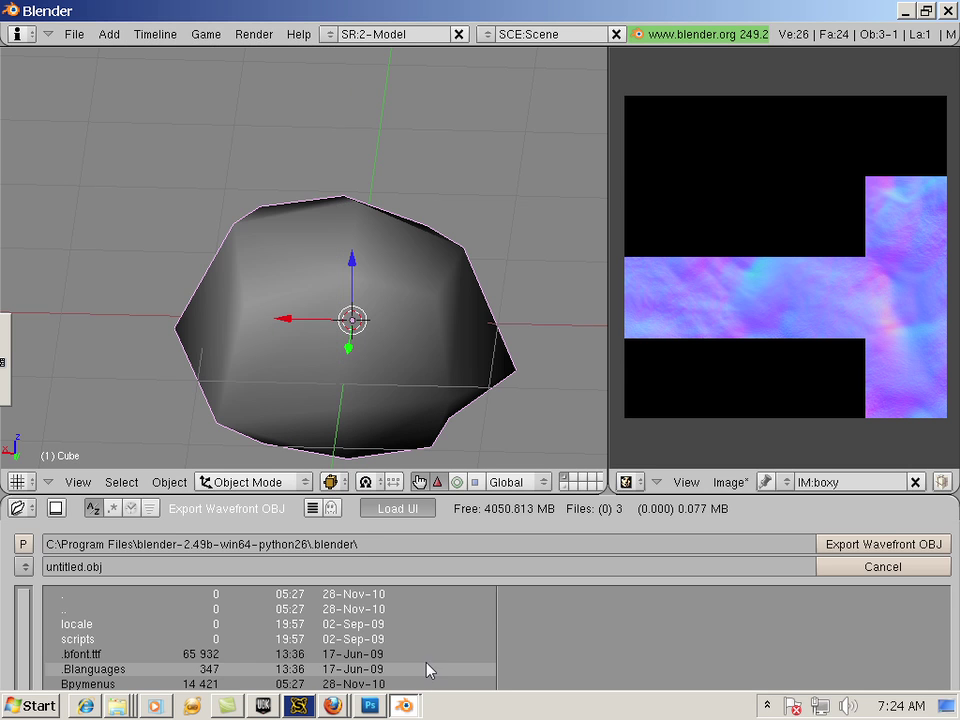
Step: Export the low-resolution rock to the Desktop over the existing rock.obj, keeping the offered export options
{"action": "left_click", "coordinate": [25, 567]}
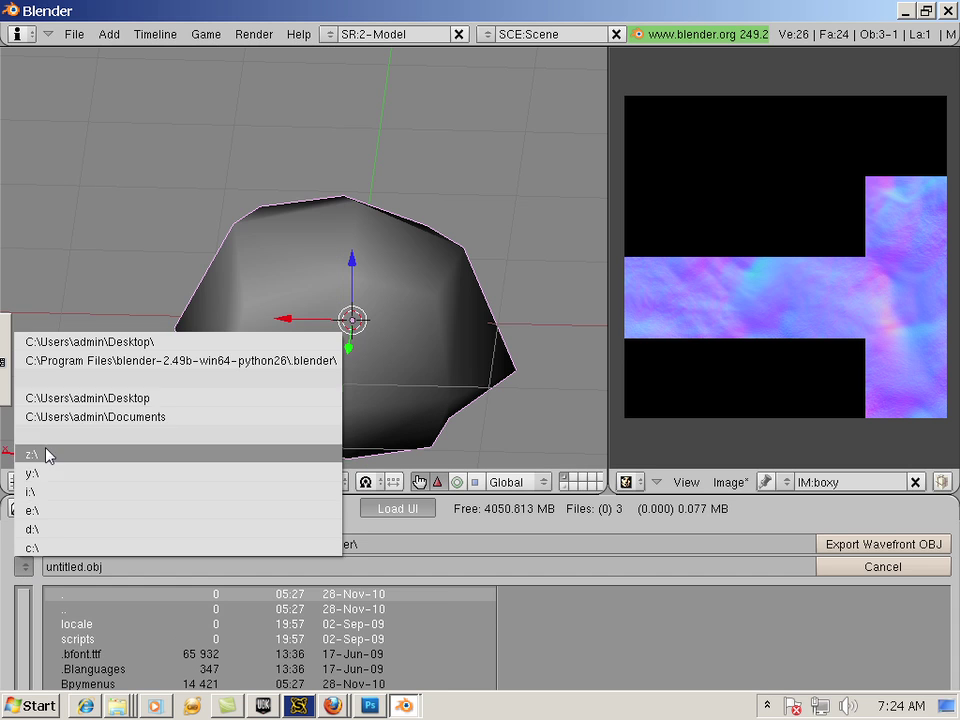
{"action": "left_click", "coordinate": [40, 398]}
{"action": "left_click_drag", "start_coordinate": [143, 492], "coordinate": [143, 295]}
{"action": "scroll", "coordinate": [150, 530], "scroll_direction": "down", "scroll_amount": 3}
{"action": "left_click", "coordinate": [103, 605]}
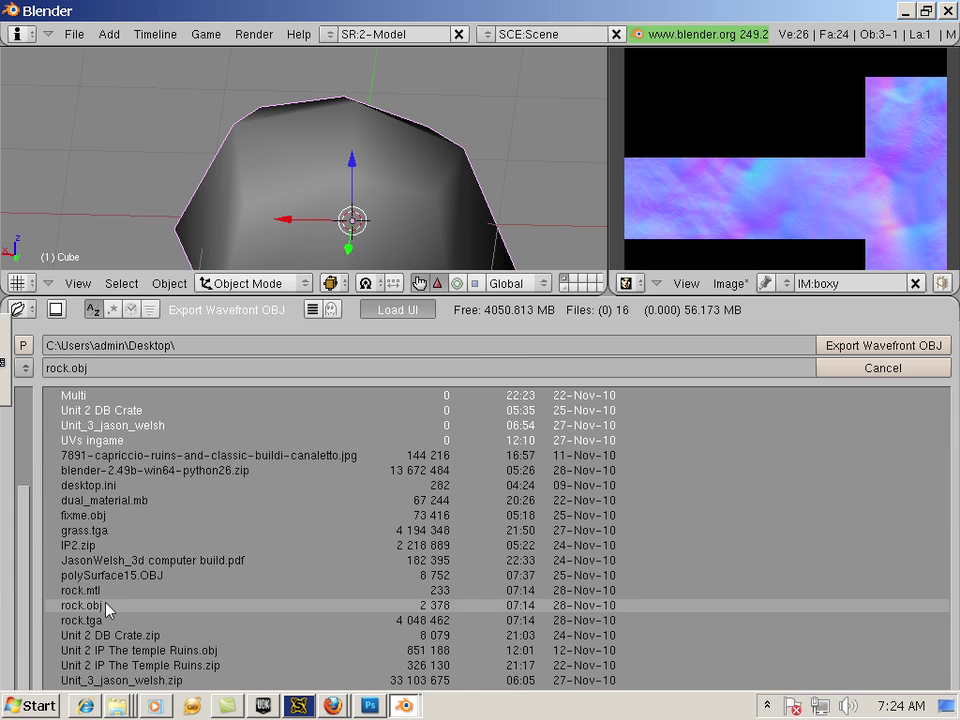
{"action": "left_click", "coordinate": [847, 345]}
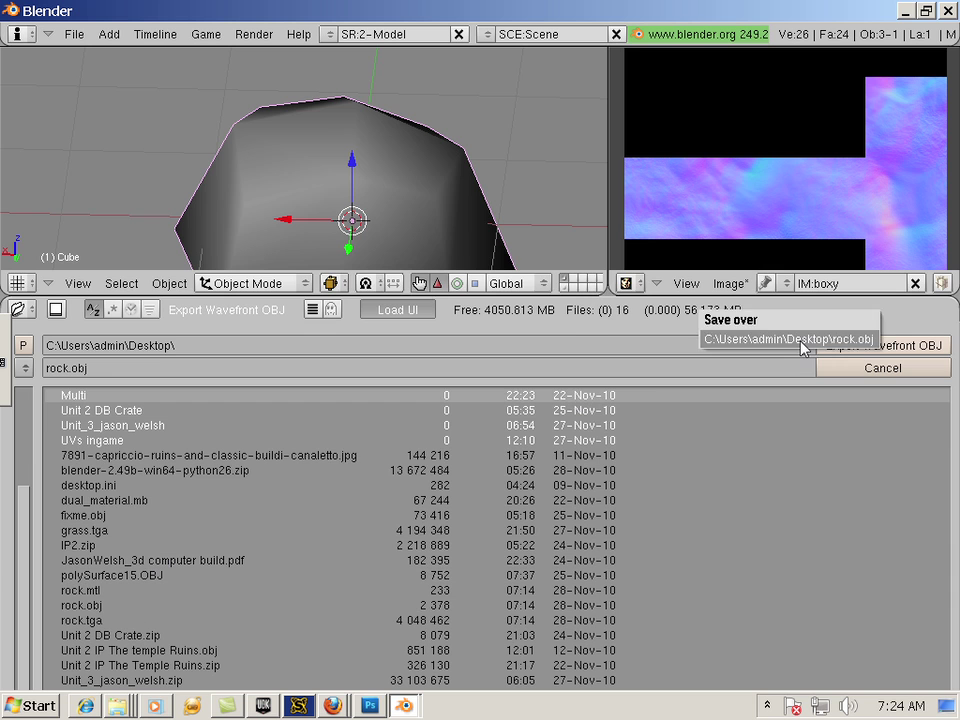
{"action": "left_click", "coordinate": [804, 341]}
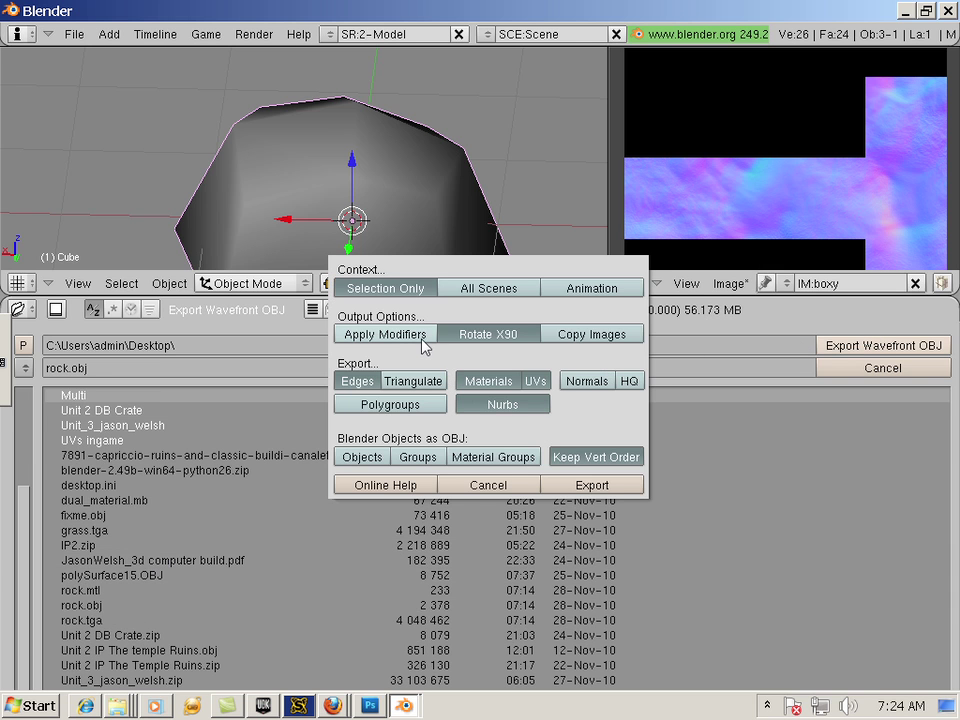
{"action": "left_click", "coordinate": [576, 482]}
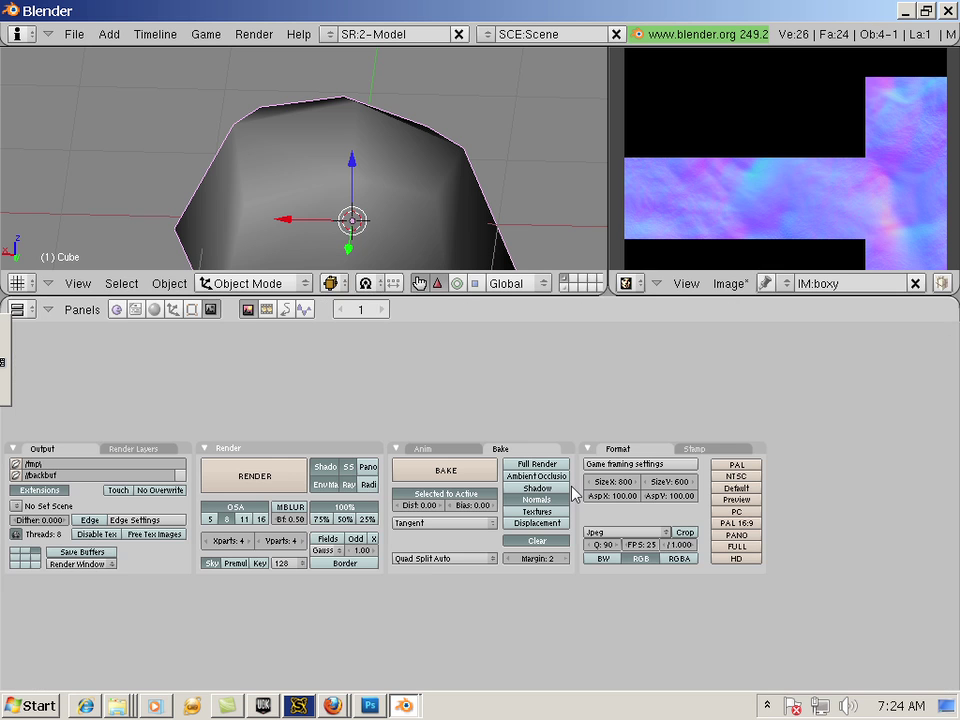
Step: Save the baked normal map as a Targa image on the Desktop, overwriting rock.tga
{"action": "left_click_drag", "start_coordinate": [743, 296], "coordinate": [740, 510]}
{"action": "left_click", "coordinate": [728, 497]}
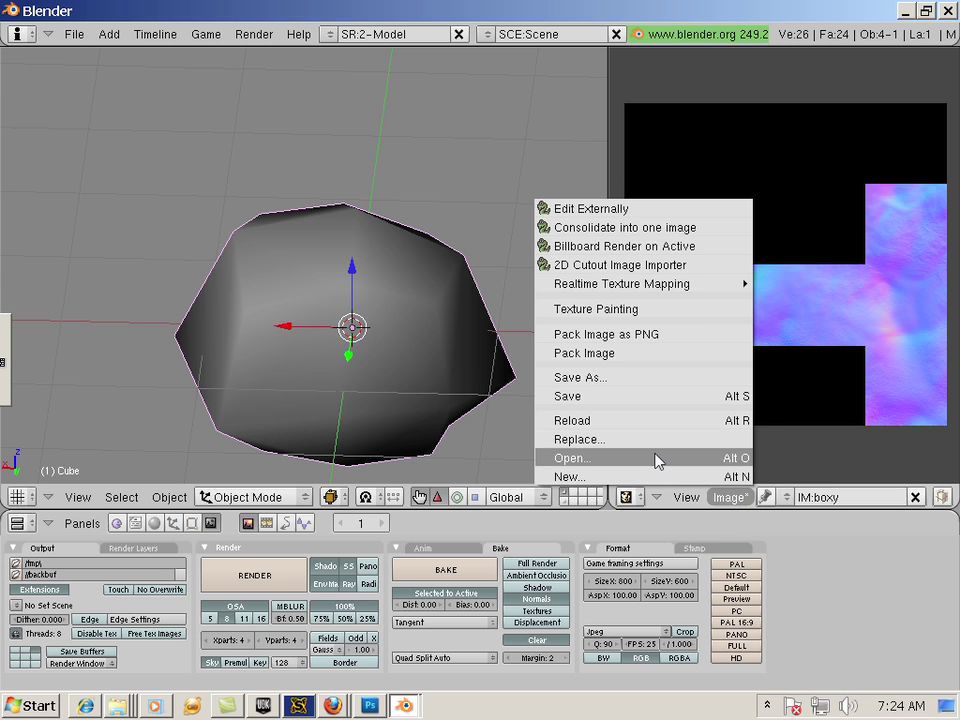
{"action": "left_click", "coordinate": [631, 379]}
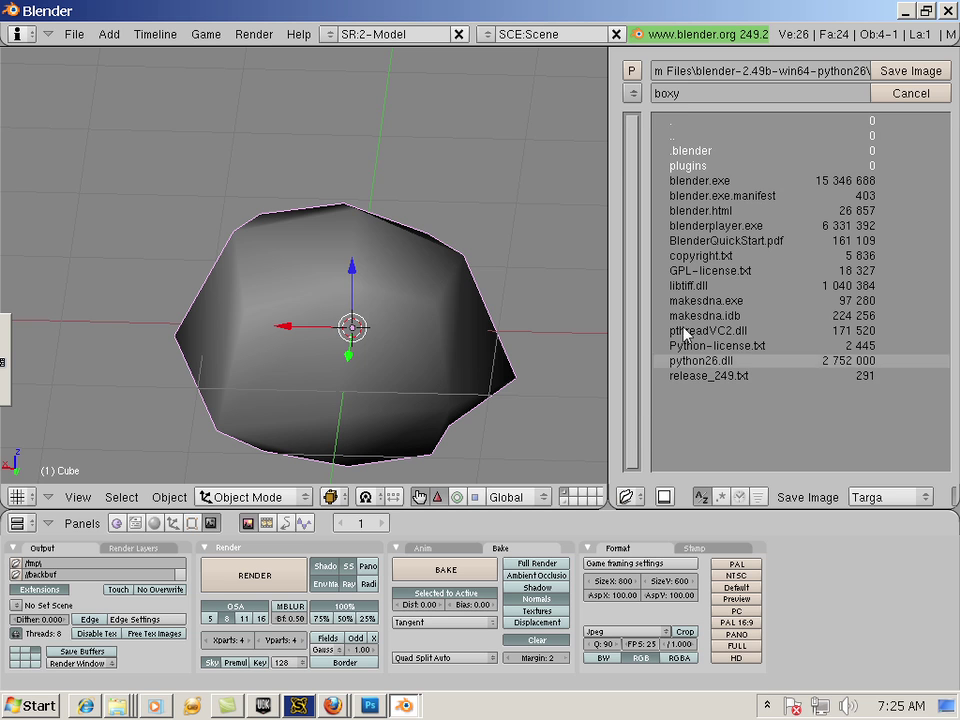
{"action": "left_click", "coordinate": [632, 93]}
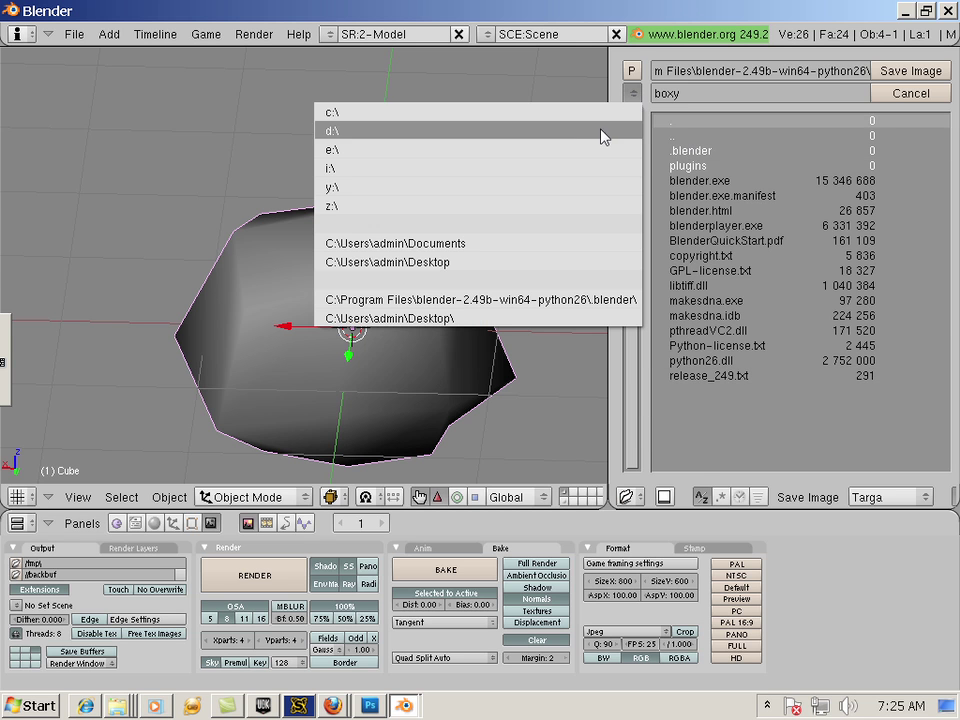
{"action": "left_click", "coordinate": [510, 262]}
{"action": "scroll", "coordinate": [666, 400], "scroll_direction": "down", "scroll_amount": 3}
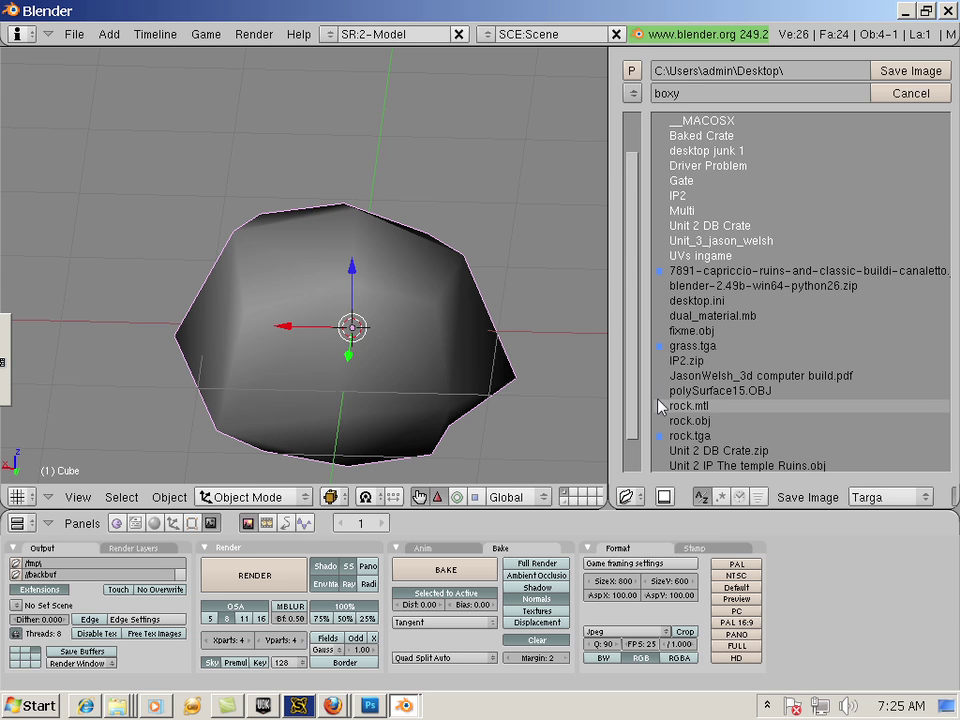
{"action": "left_click", "coordinate": [668, 391]}
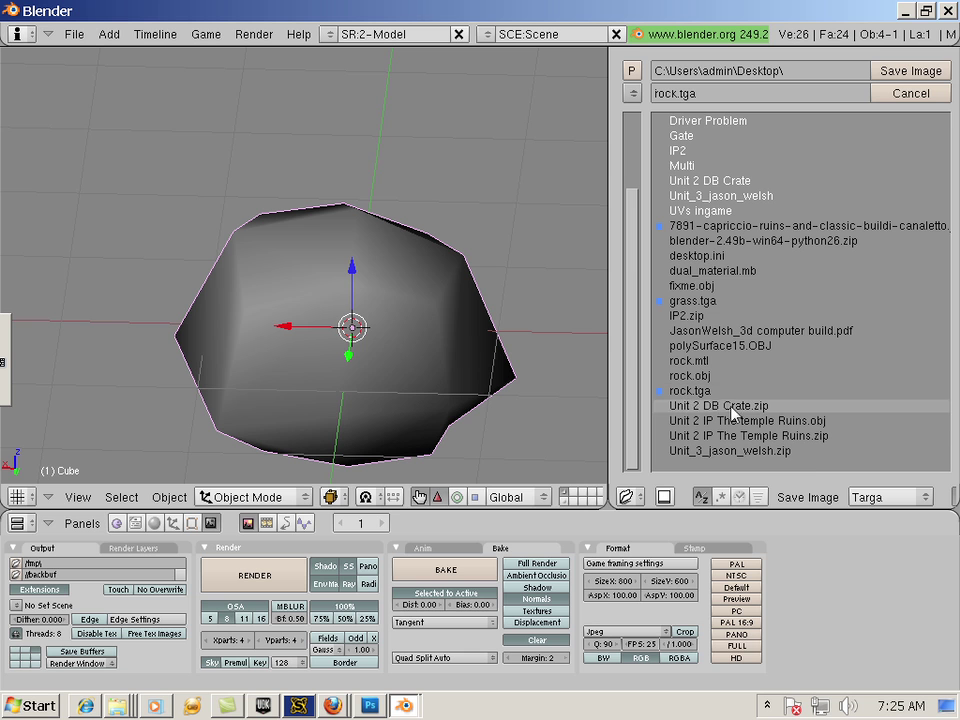
{"action": "left_click", "coordinate": [908, 71]}
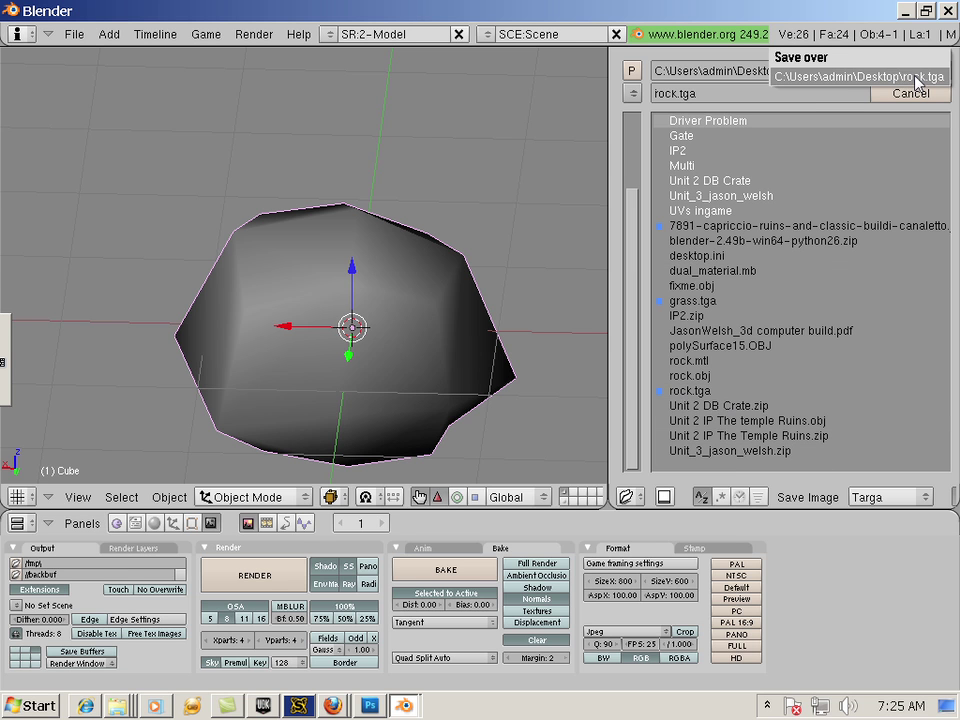
{"action": "left_click", "coordinate": [847, 77]}
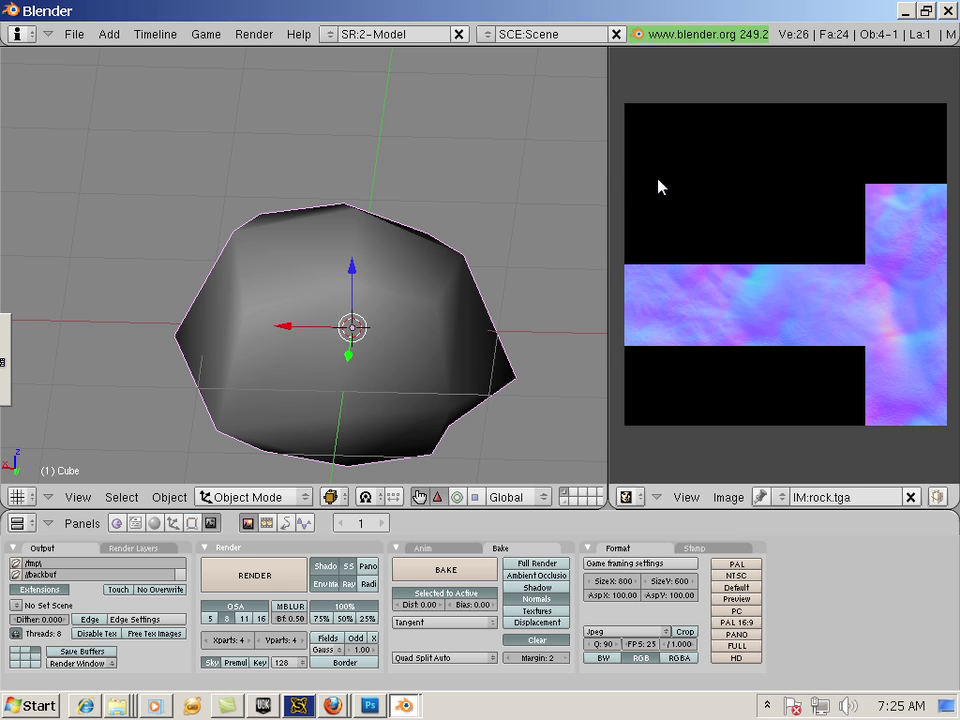